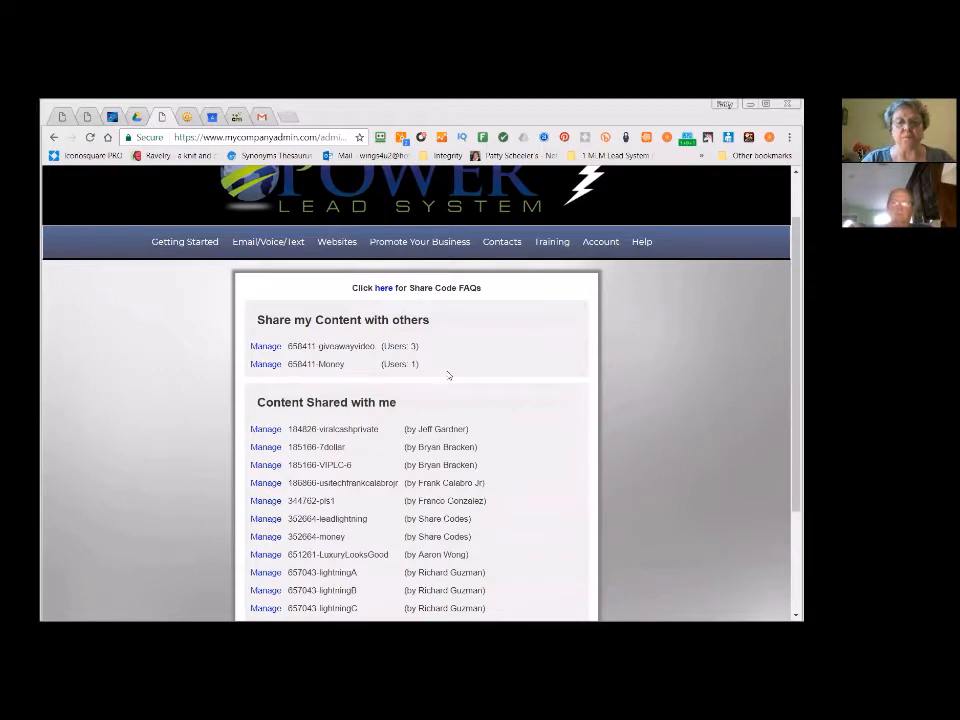
# - Follow the link for mobile responsive lead capture and sales page share codes, and open the site's Capture Pages section
pyautogui.scroll(-3, 448, 373)
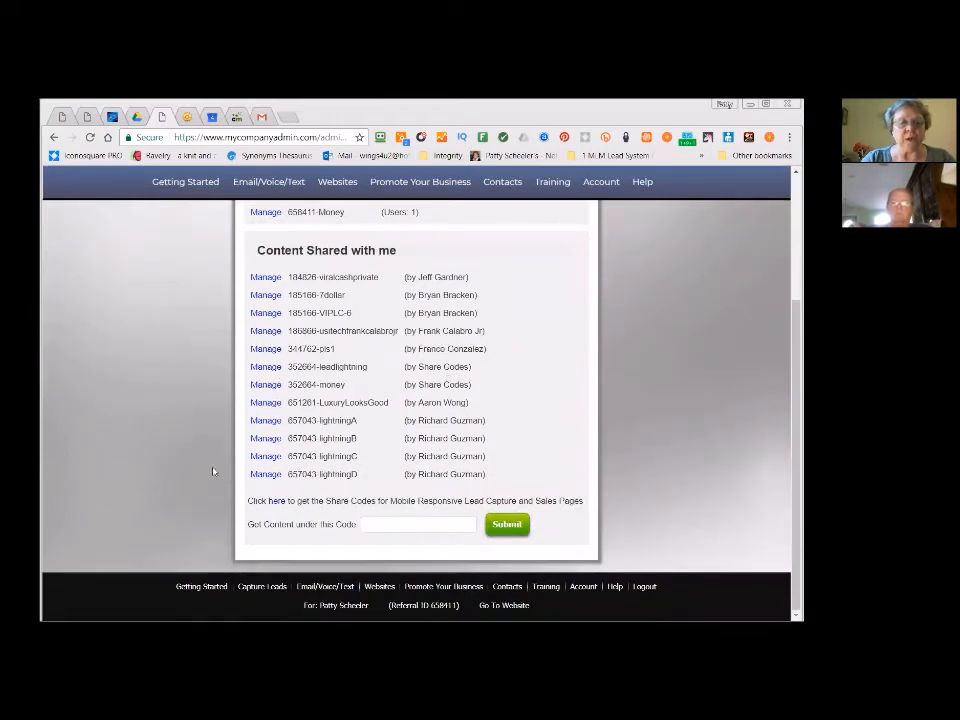
pyautogui.click(278, 503)
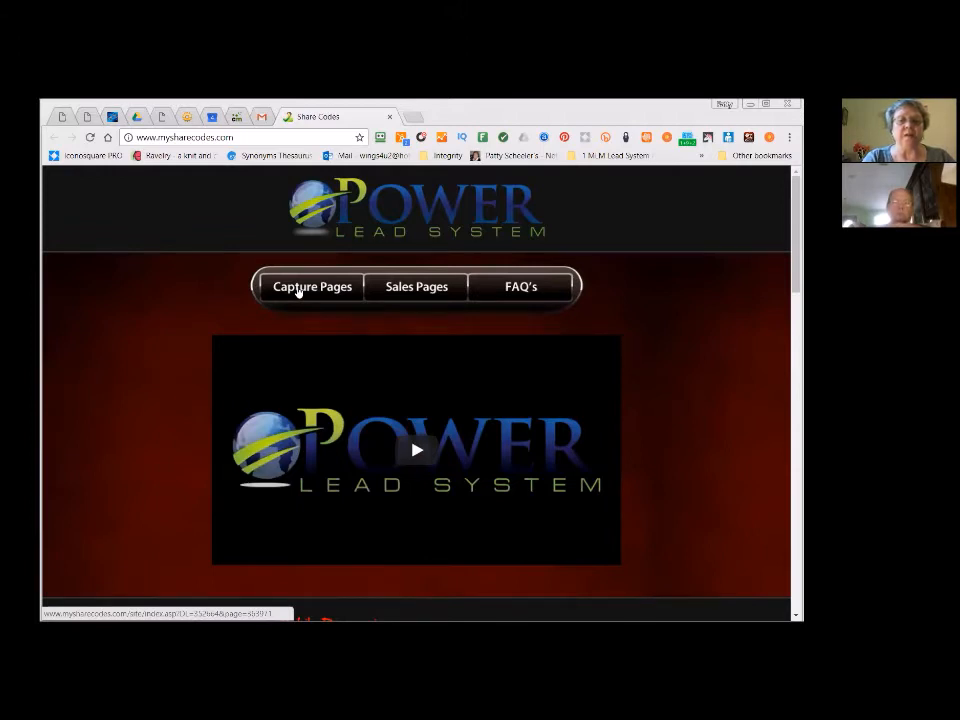
pyautogui.click(322, 290)
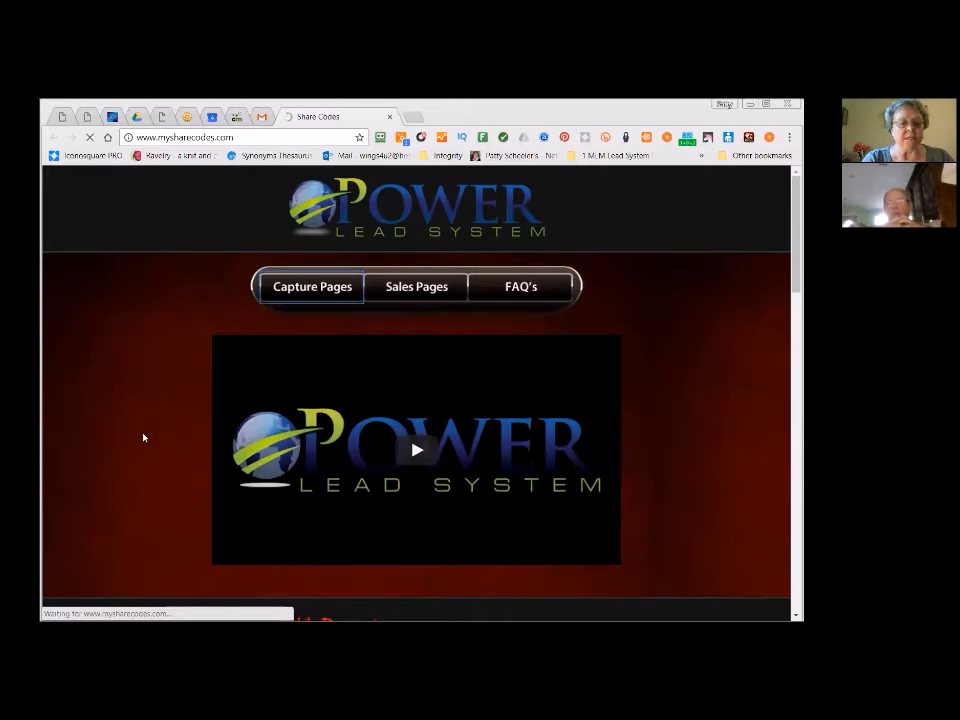
# - Find the first mobile responsive capture page template and highlight its share code 352664-LC1
pyautogui.scroll(-3, 155, 374)
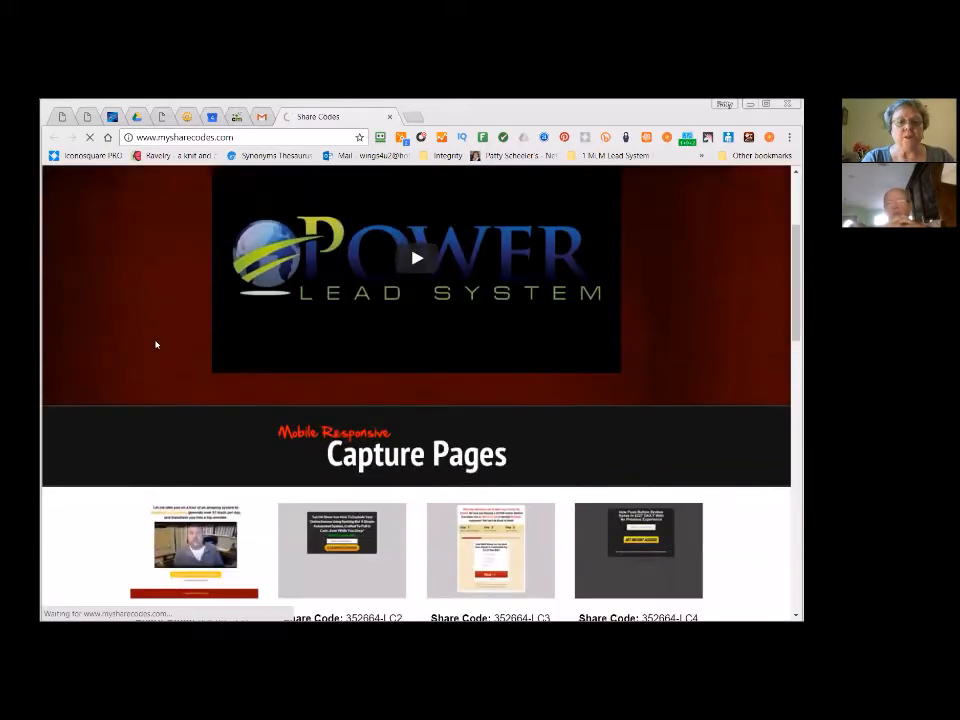
pyautogui.scroll(-3, 355, 437)
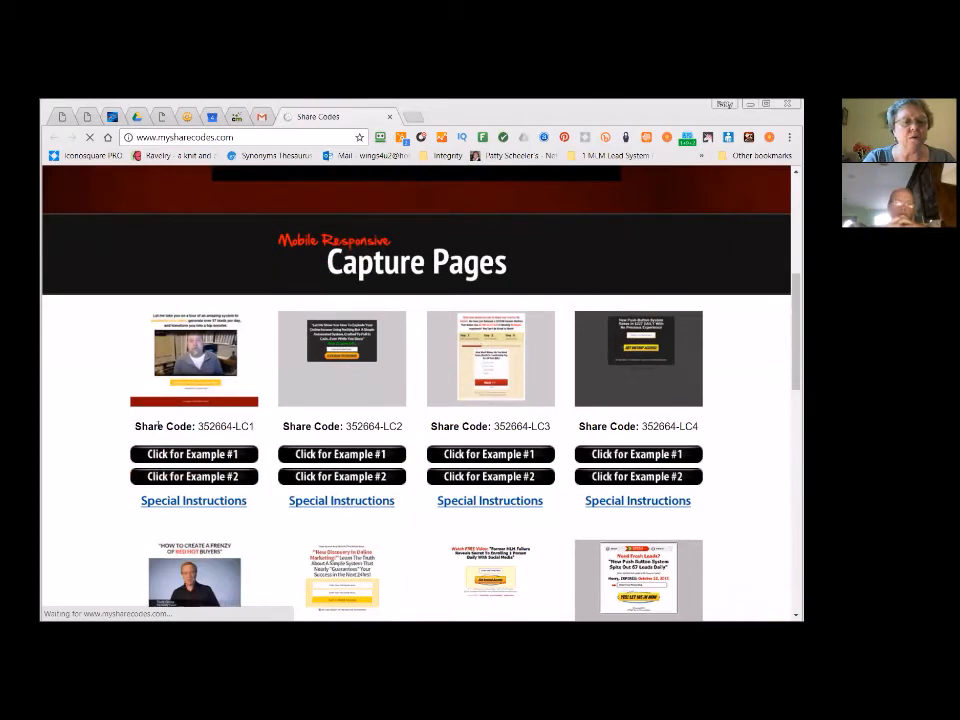
pyautogui.moveTo(197, 426); pyautogui.dragTo(258, 433)
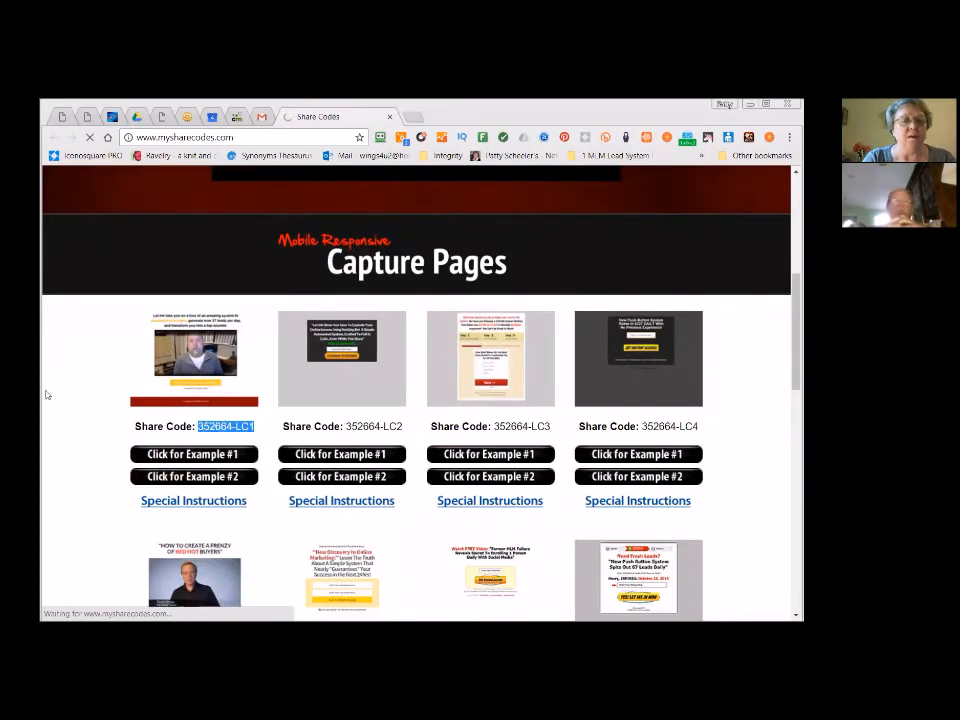
pyautogui.click(92, 379)
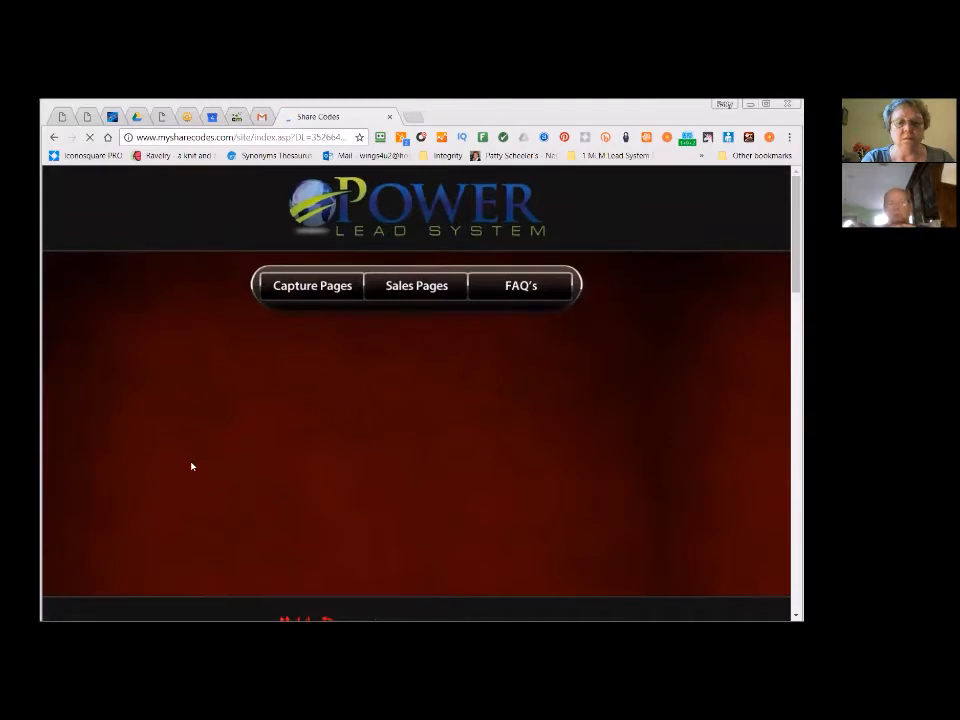
# - Look through the capture page templates and preview the Residual Income template with share code 352664-LC12, returning to the template list
pyautogui.scroll(-3, 191, 465)
pyautogui.scroll(-5, 195, 458)
pyautogui.scroll(1, 204, 454)
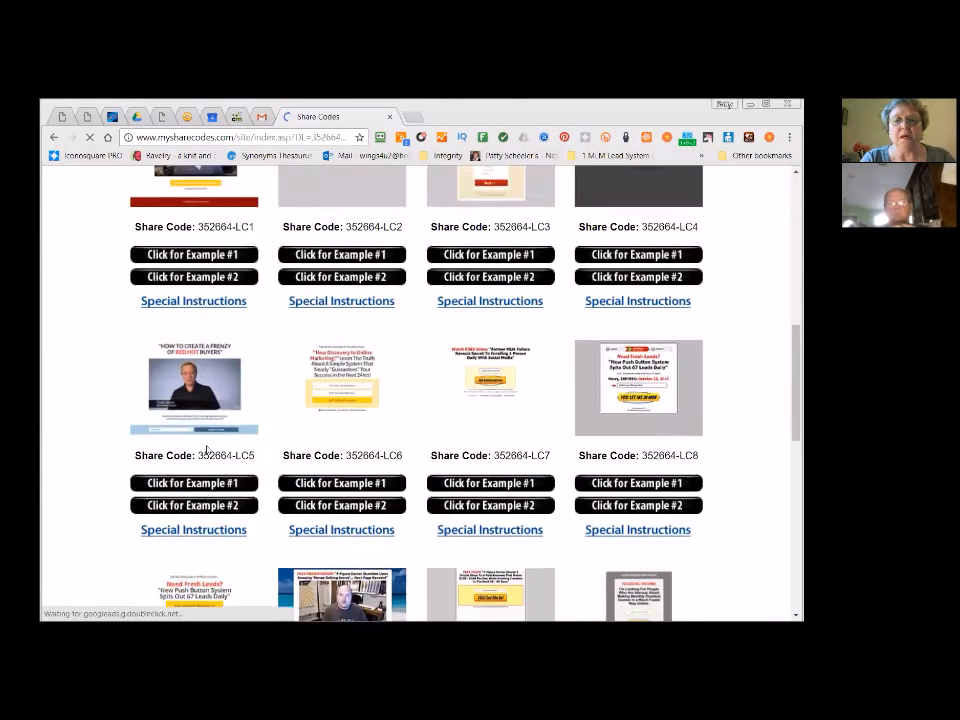
pyautogui.scroll(1, 207, 450)
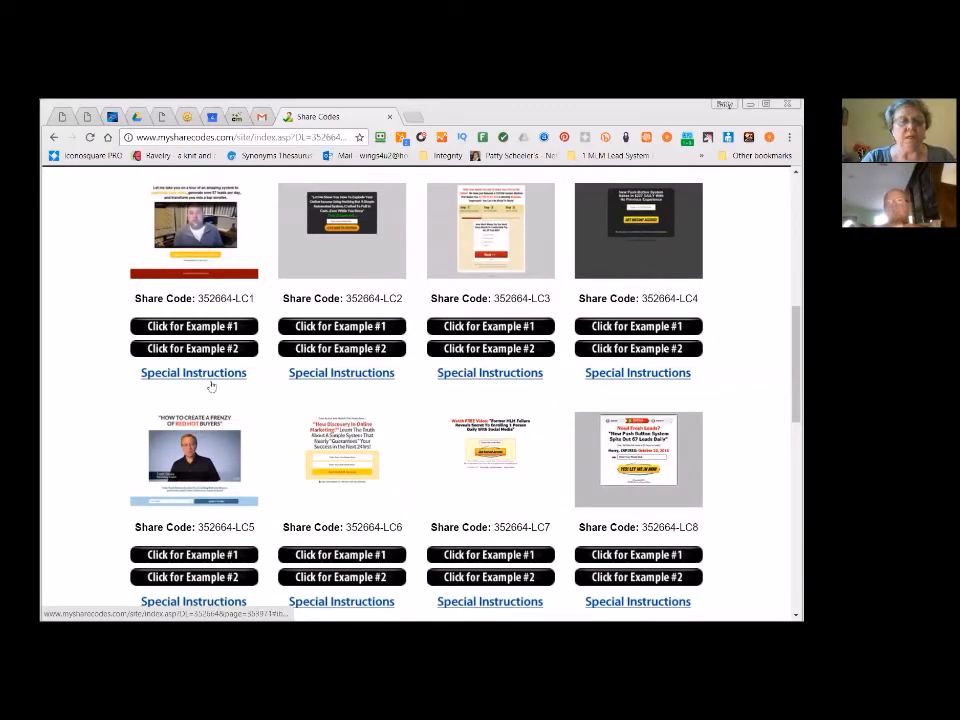
pyautogui.scroll(-2, 399, 421)
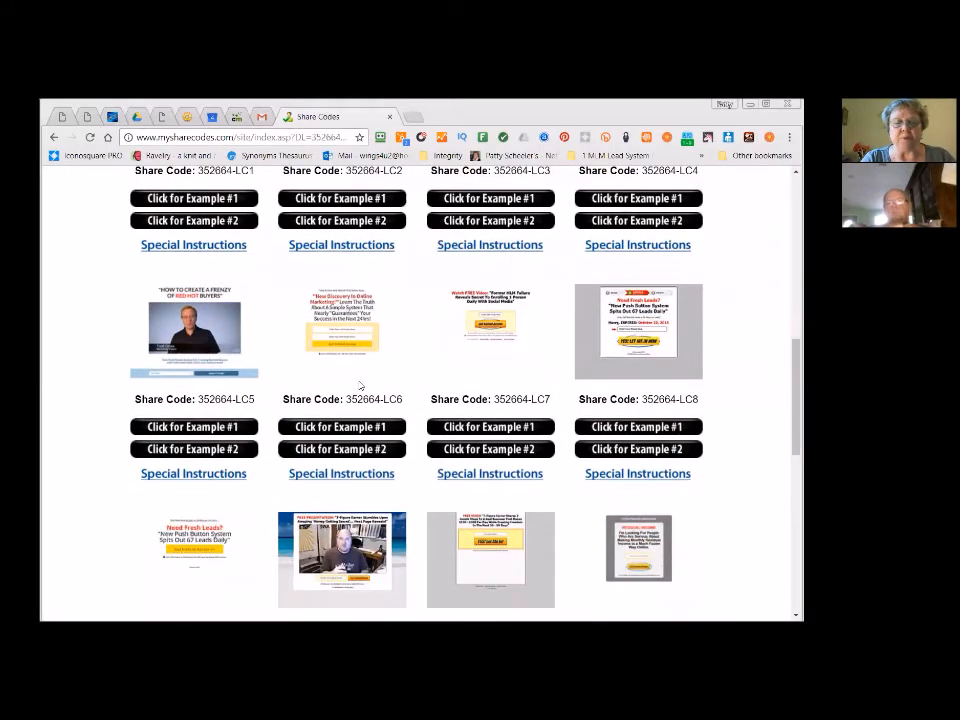
pyautogui.scroll(-2, 436, 392)
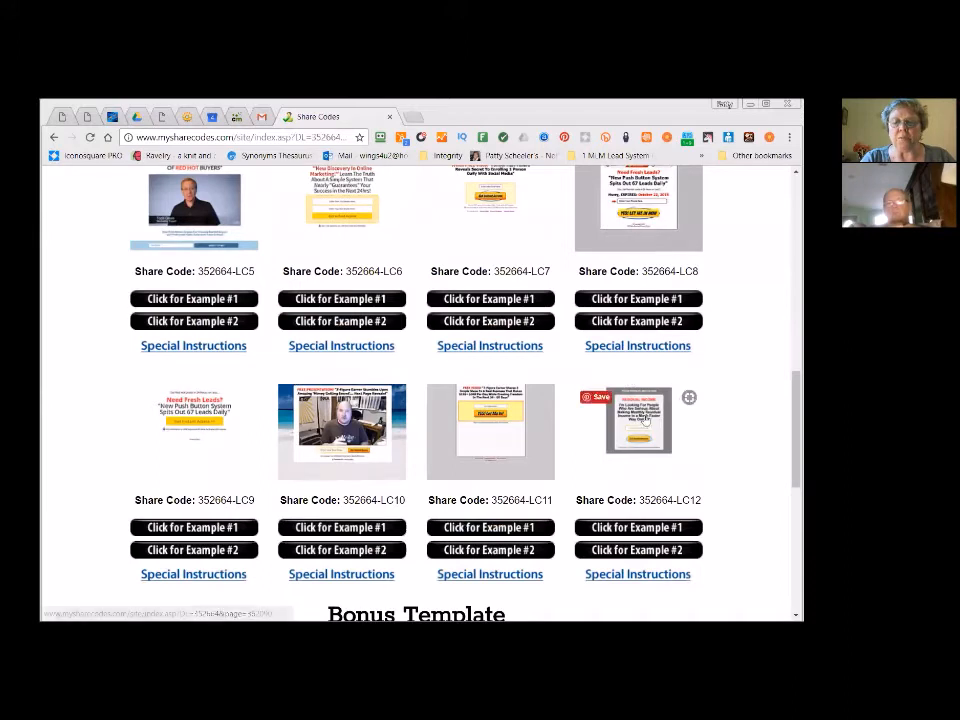
pyautogui.click(645, 418)
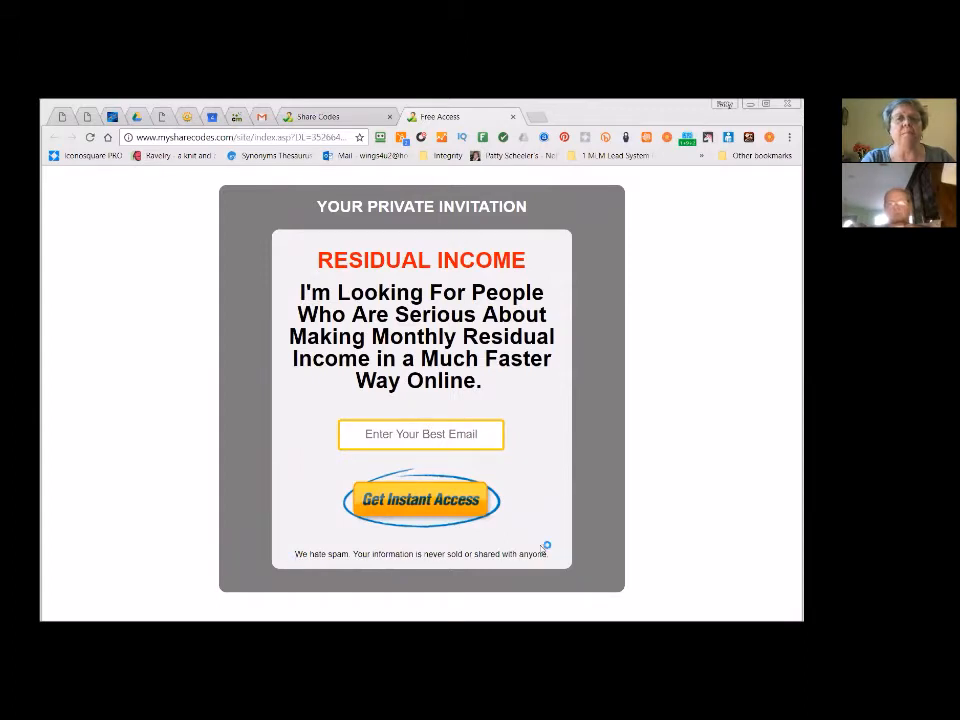
pyautogui.click(344, 119)
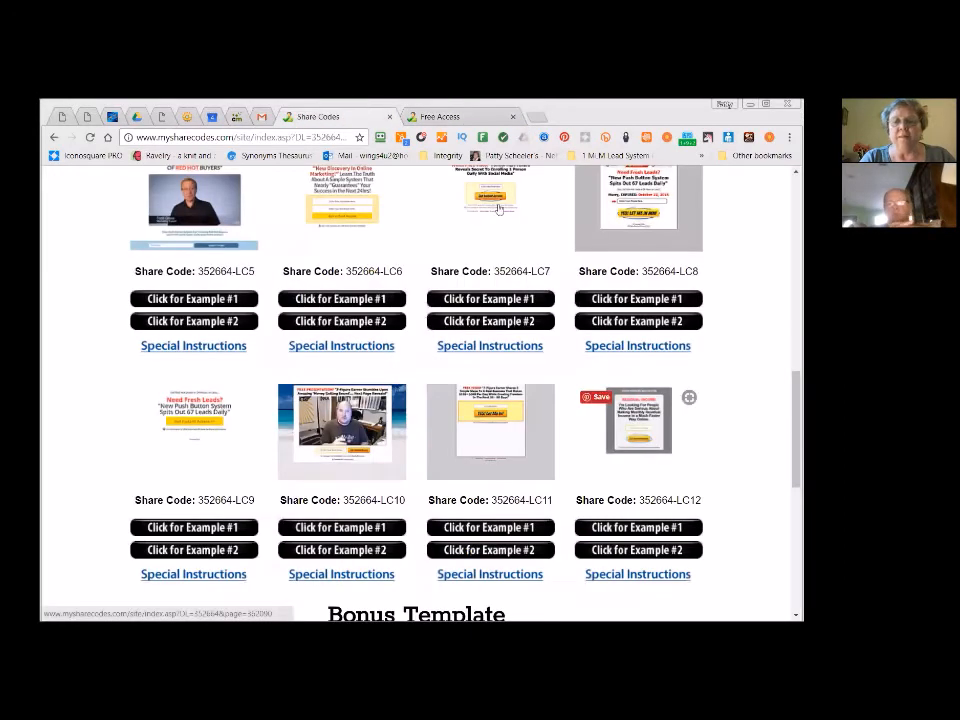
# - View Example #1 of the LC12 template and compare it with the original Residual Income capture page
pyautogui.click(685, 527)
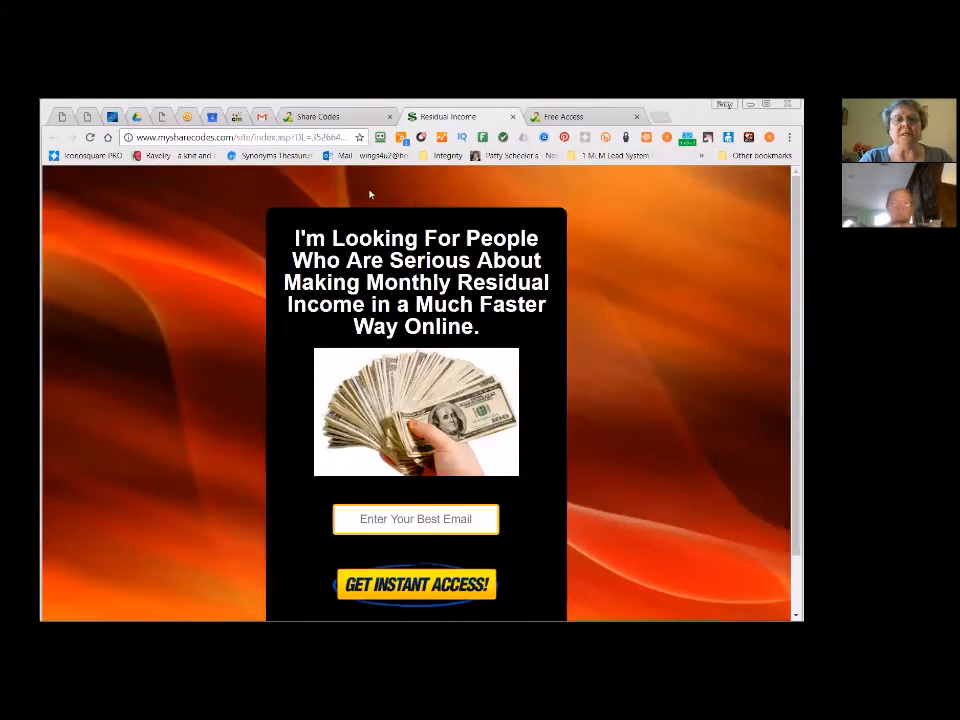
pyautogui.click(562, 117)
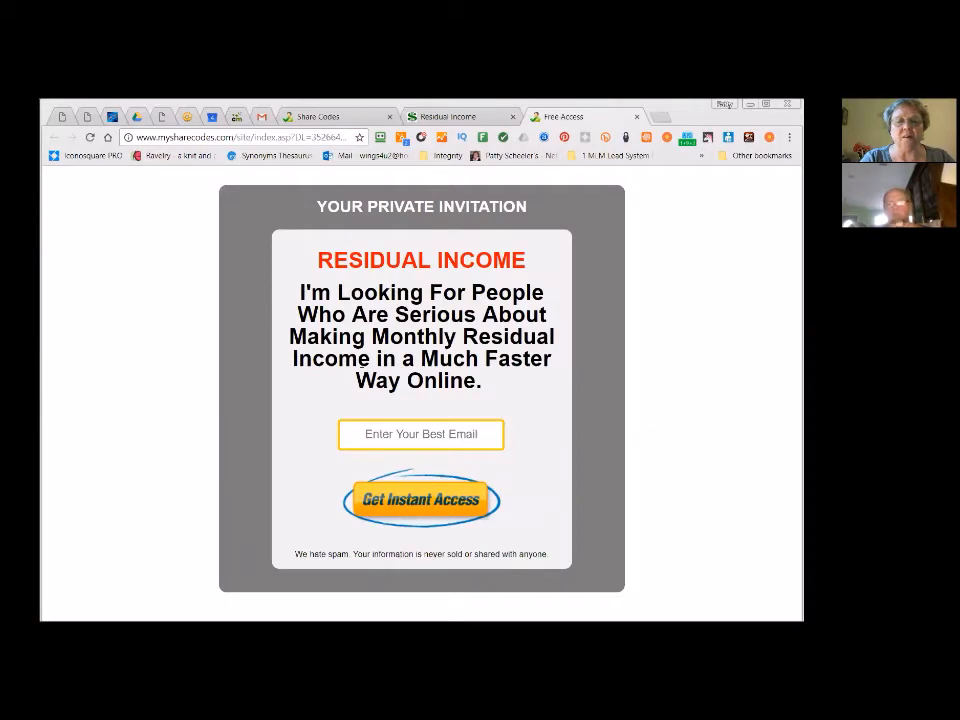
pyautogui.click(466, 119)
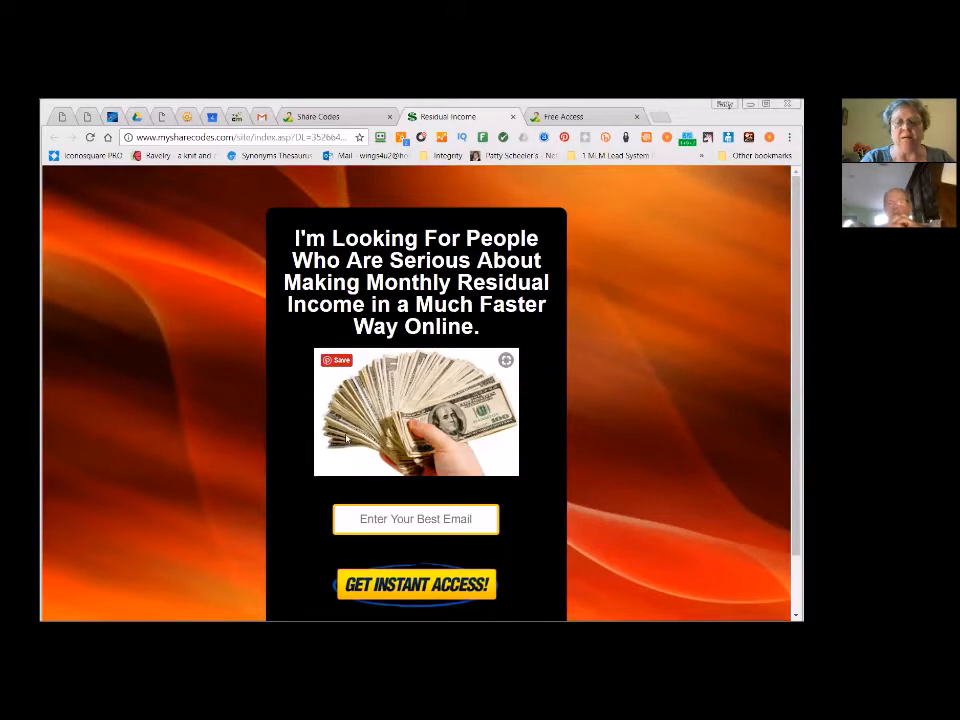
pyautogui.scroll(-1, 346, 438)
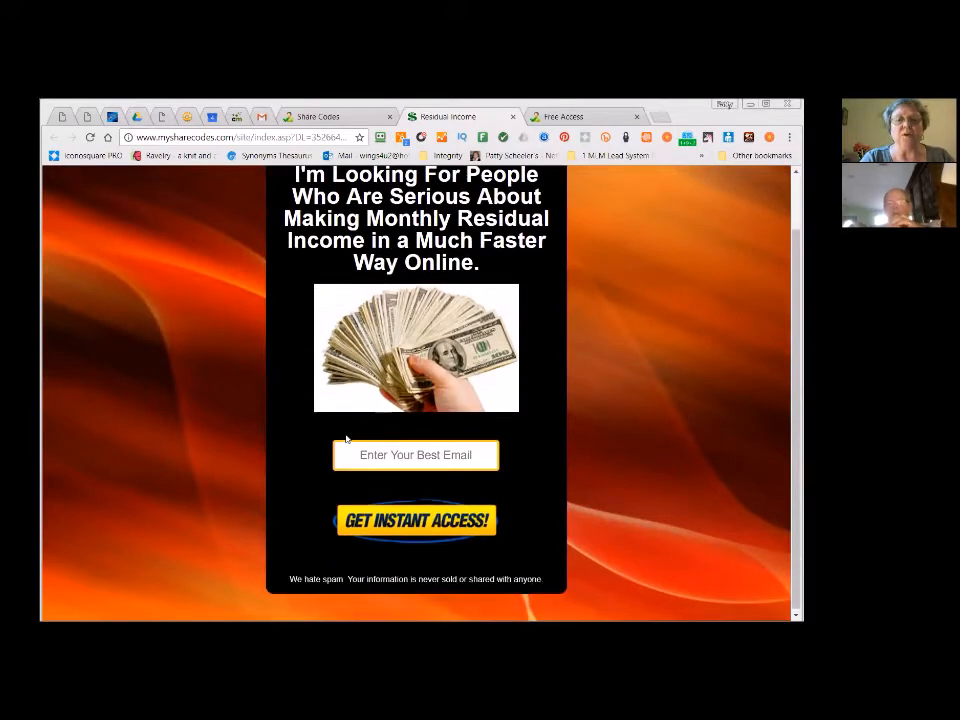
pyautogui.scroll(1, 313, 409)
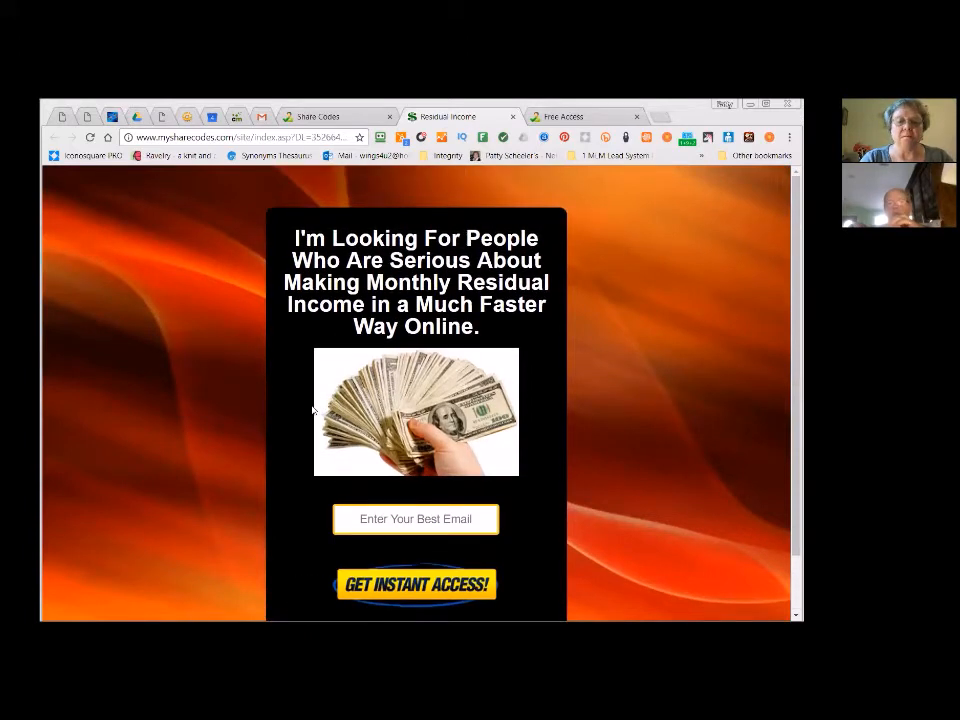
# - Open Example #2 of the LC12 template, compare it with the first example and the original, and return to the template list
pyautogui.click(343, 117)
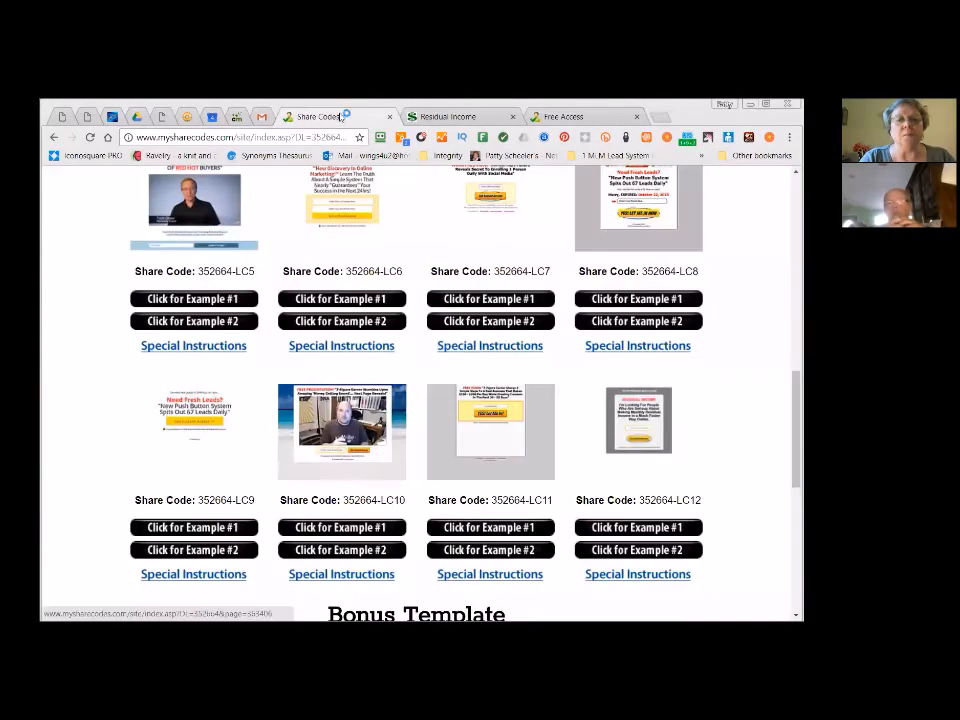
pyautogui.click(672, 550)
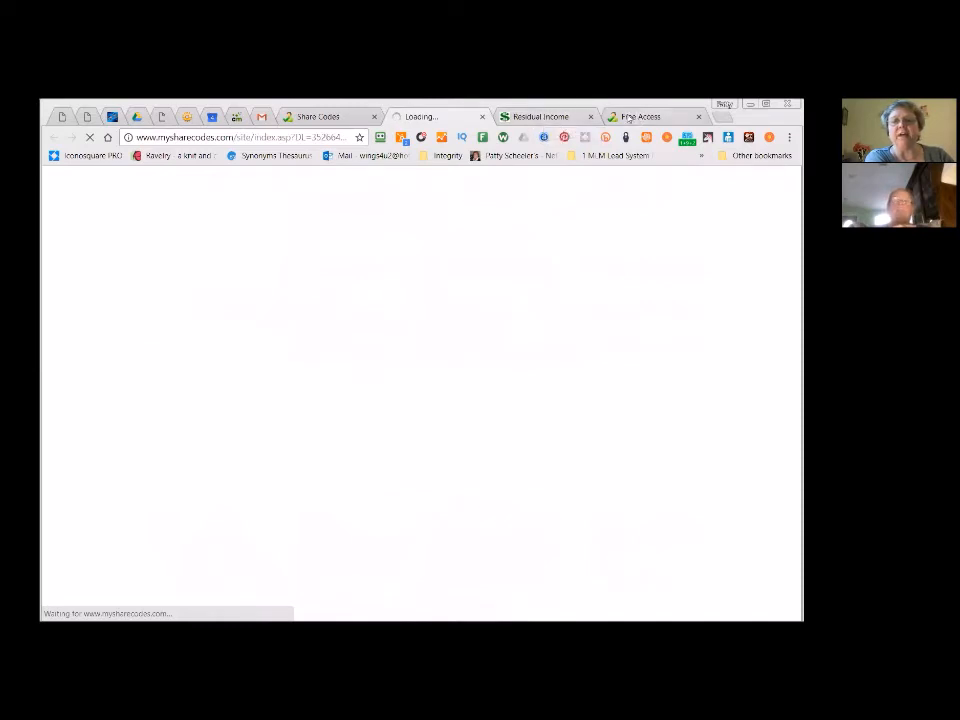
pyautogui.click(562, 118)
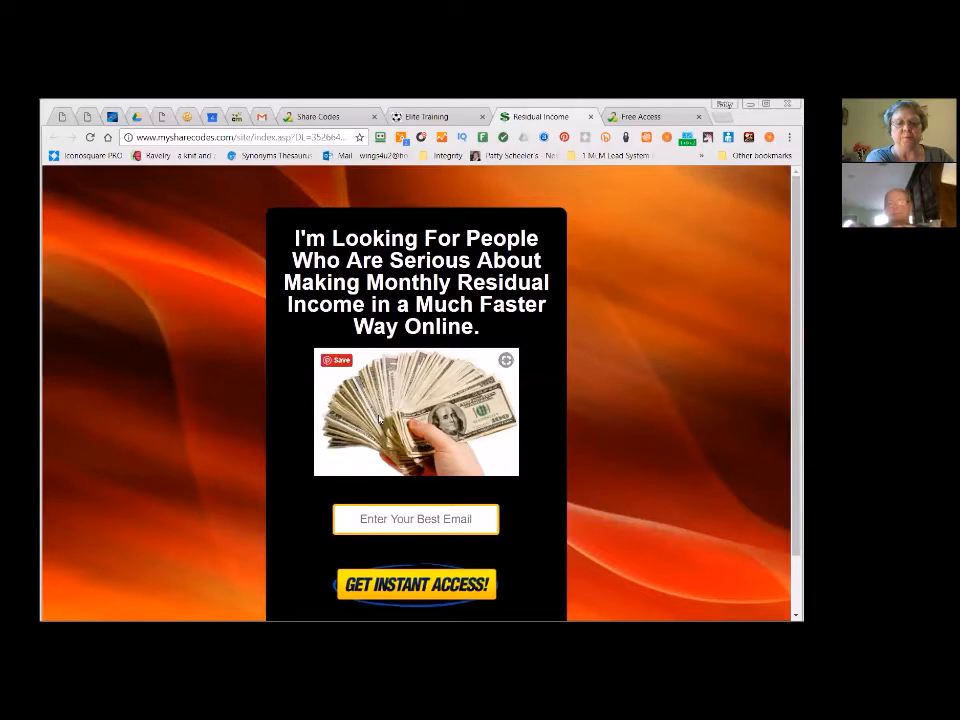
pyautogui.click(648, 117)
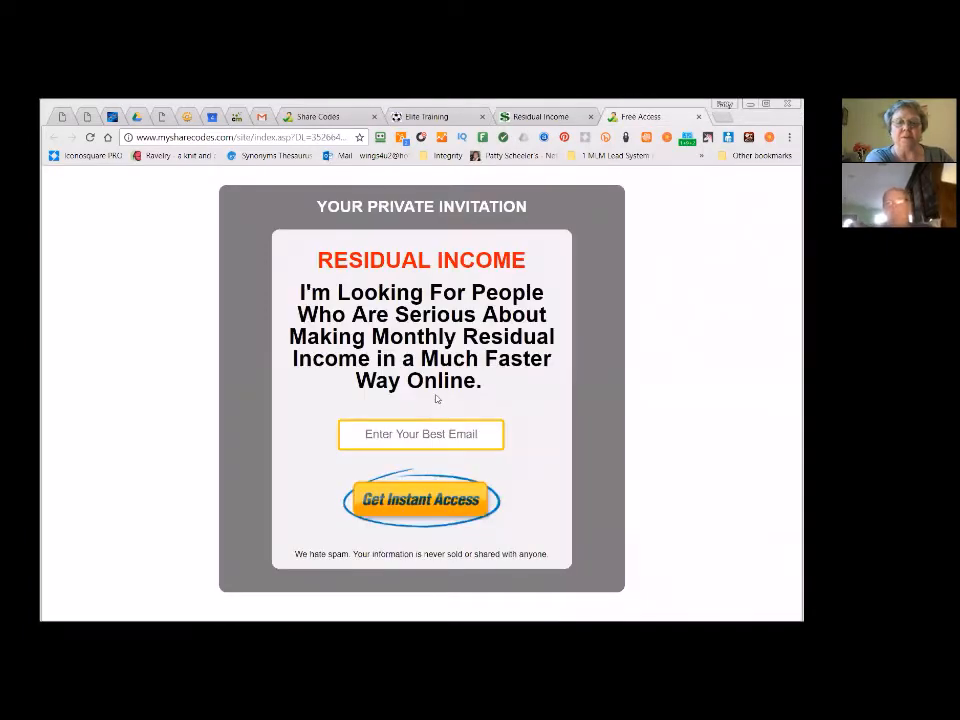
pyautogui.click(528, 117)
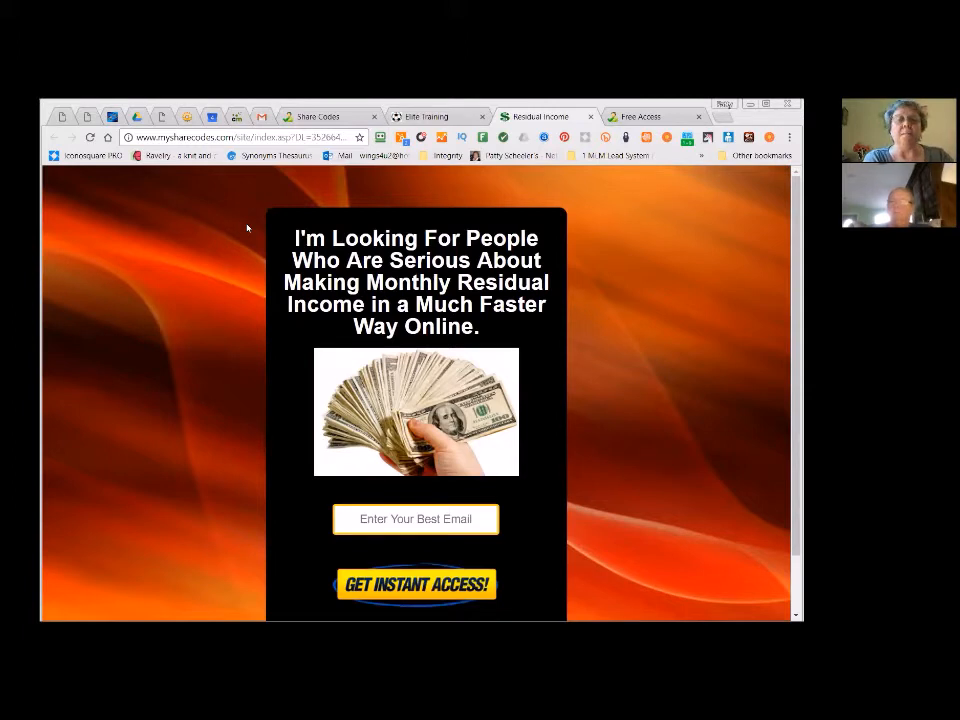
pyautogui.click(412, 117)
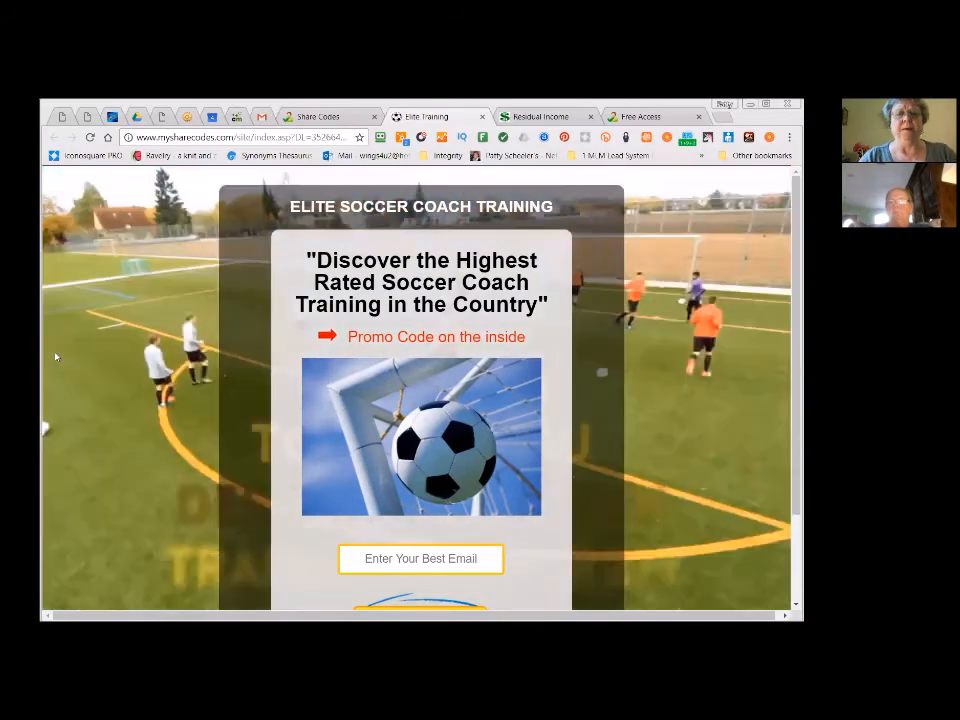
pyautogui.click(318, 116)
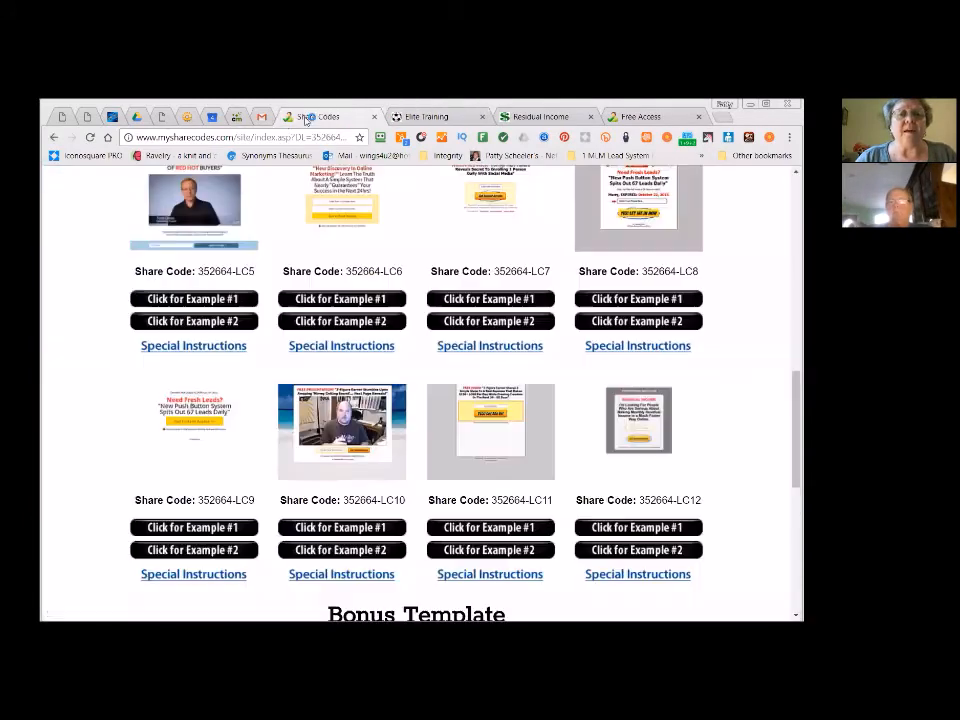
pyautogui.scroll(3, 281, 460)
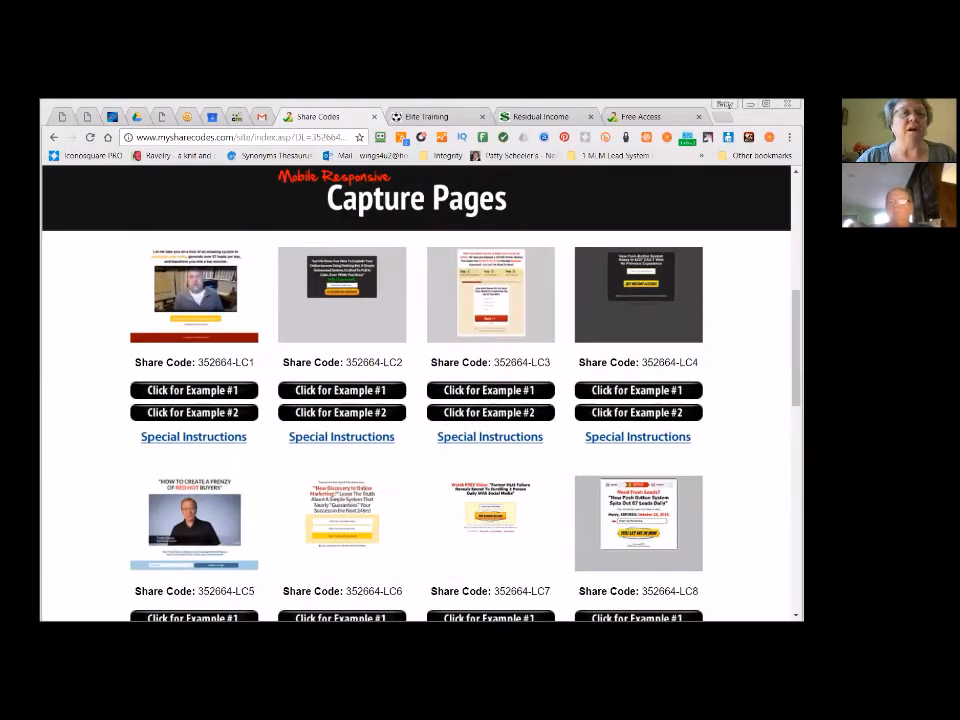
# - Return to the Power Lead System admin site, open the account's share codes page and locate the link to the mobile responsive page codes
pyautogui.click(163, 117)
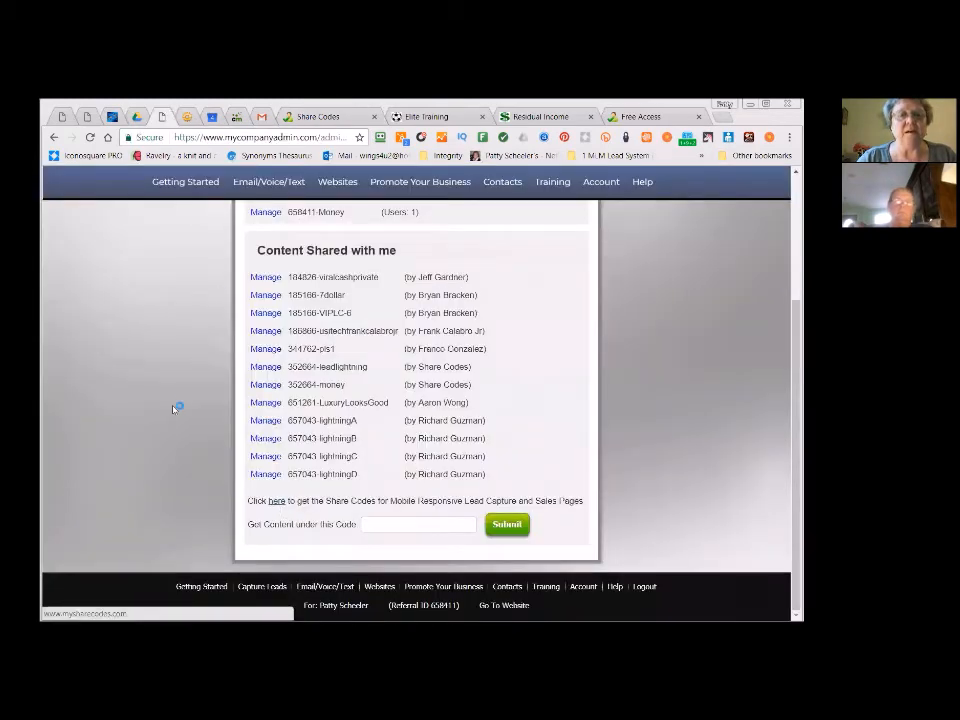
pyautogui.scroll(1, 174, 404)
pyautogui.scroll(3, 174, 404)
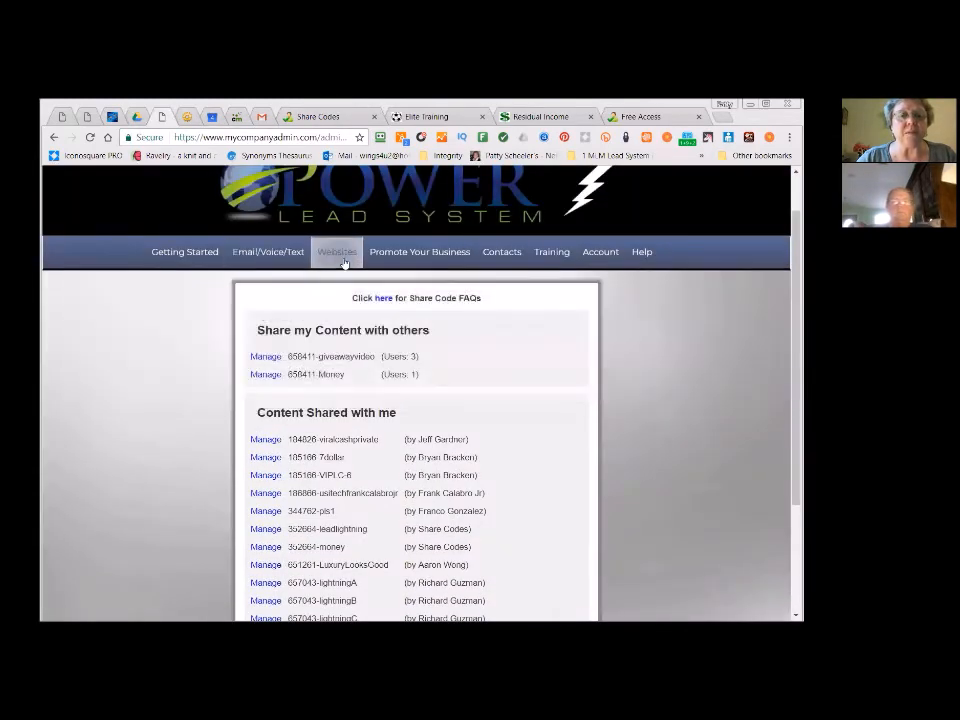
pyautogui.moveTo(343, 262)
pyautogui.click(355, 428)
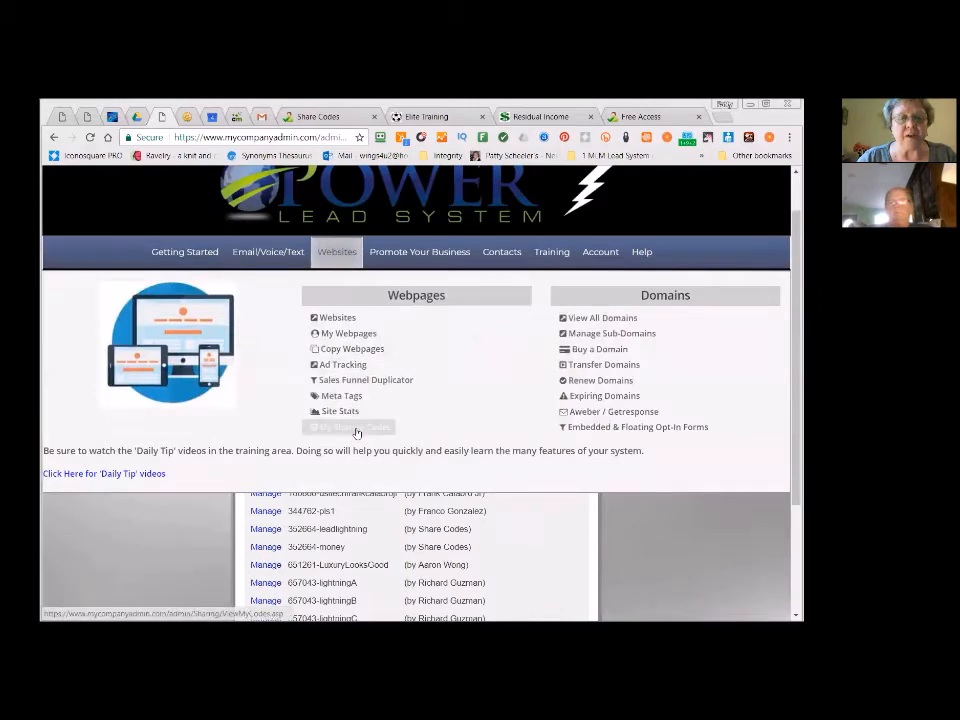
pyautogui.scroll(-2, 171, 544)
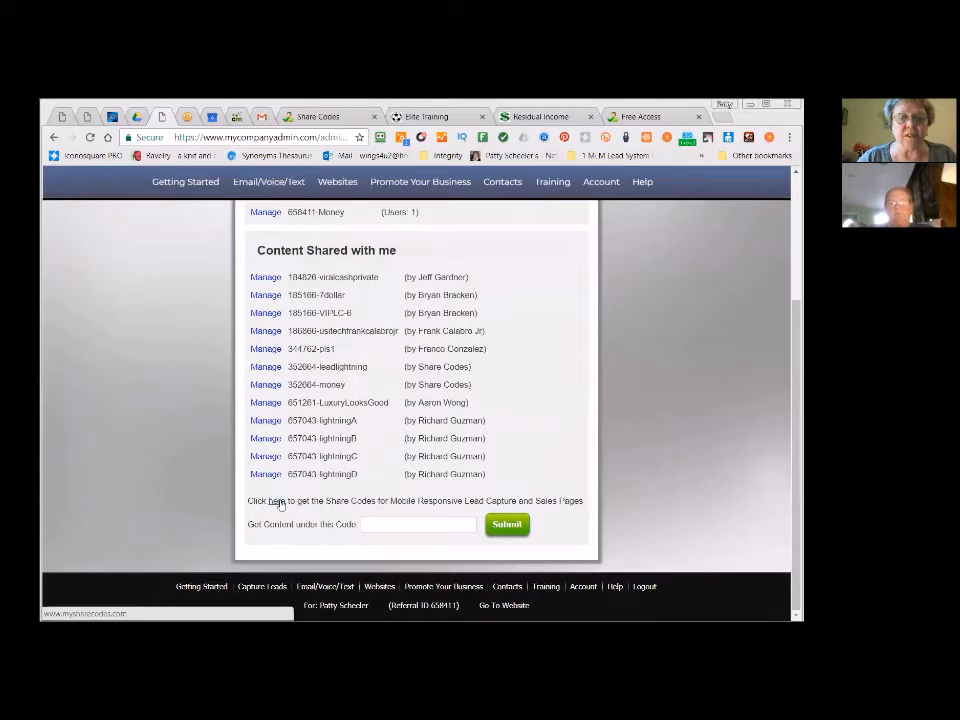
# - Return to the share codes site and copy the share code 352664-LC12 of the Residual Income capture page template
pyautogui.click(347, 119)
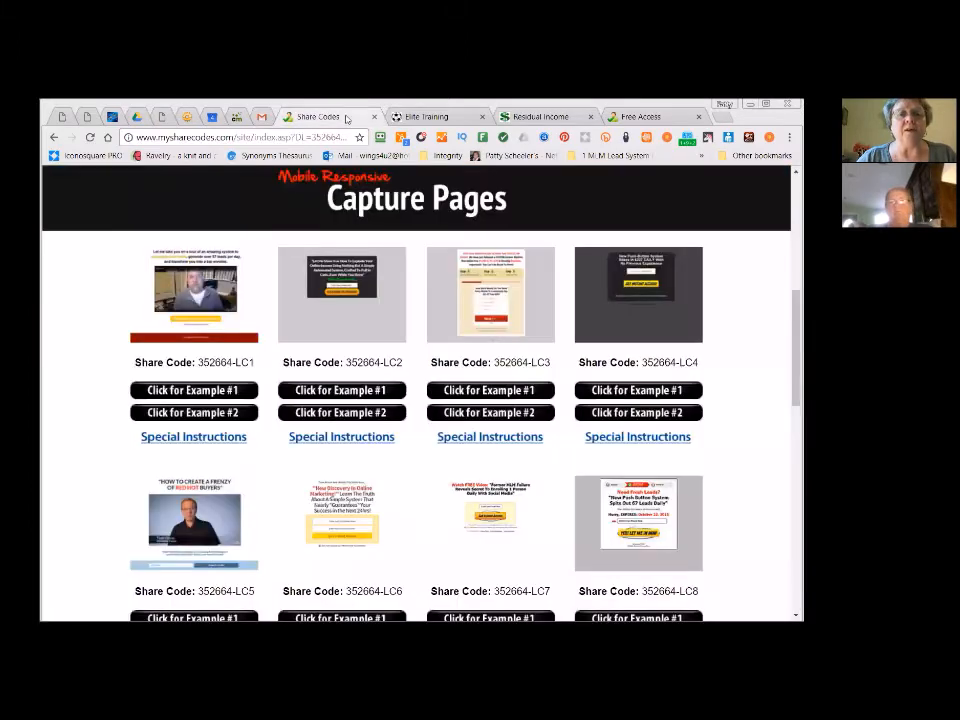
pyautogui.scroll(5, 266, 429)
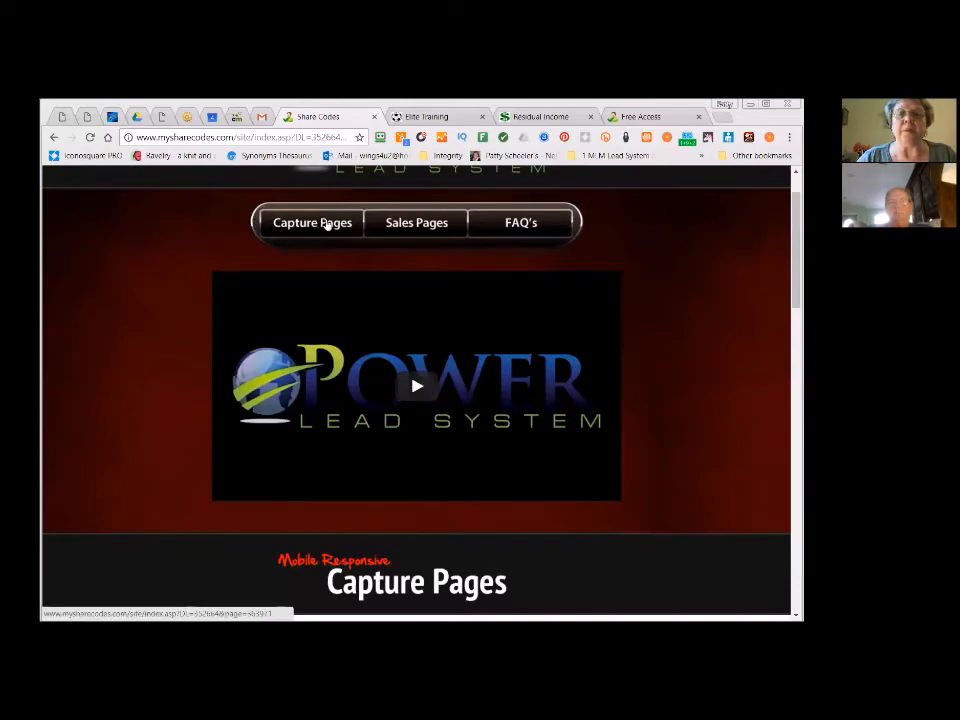
pyautogui.scroll(-4, 141, 438)
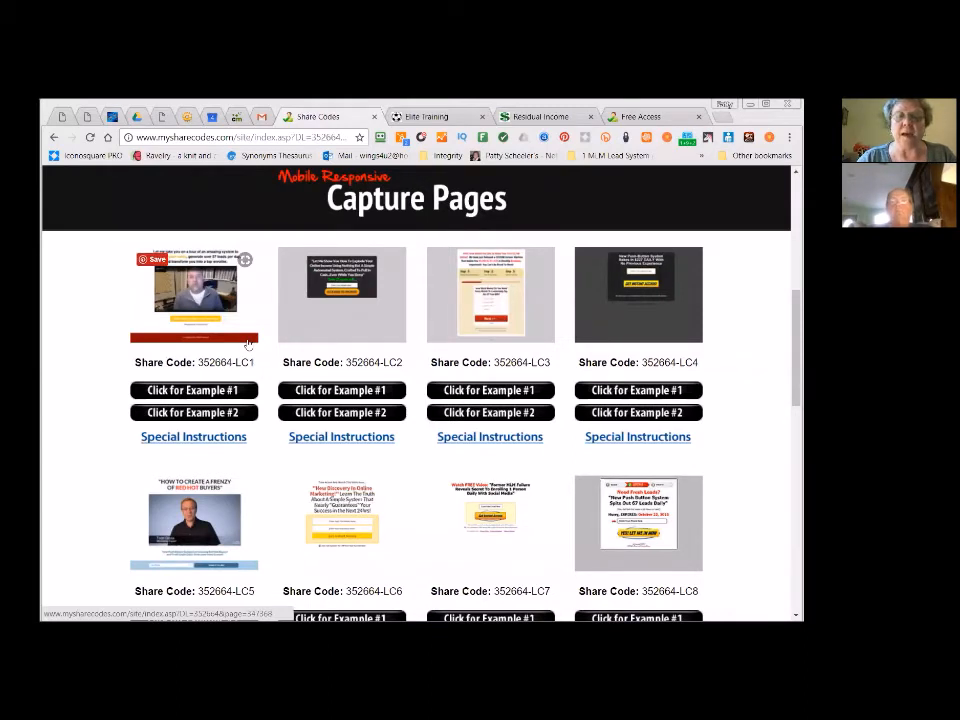
pyautogui.scroll(-2, 516, 494)
pyautogui.scroll(-4, 516, 494)
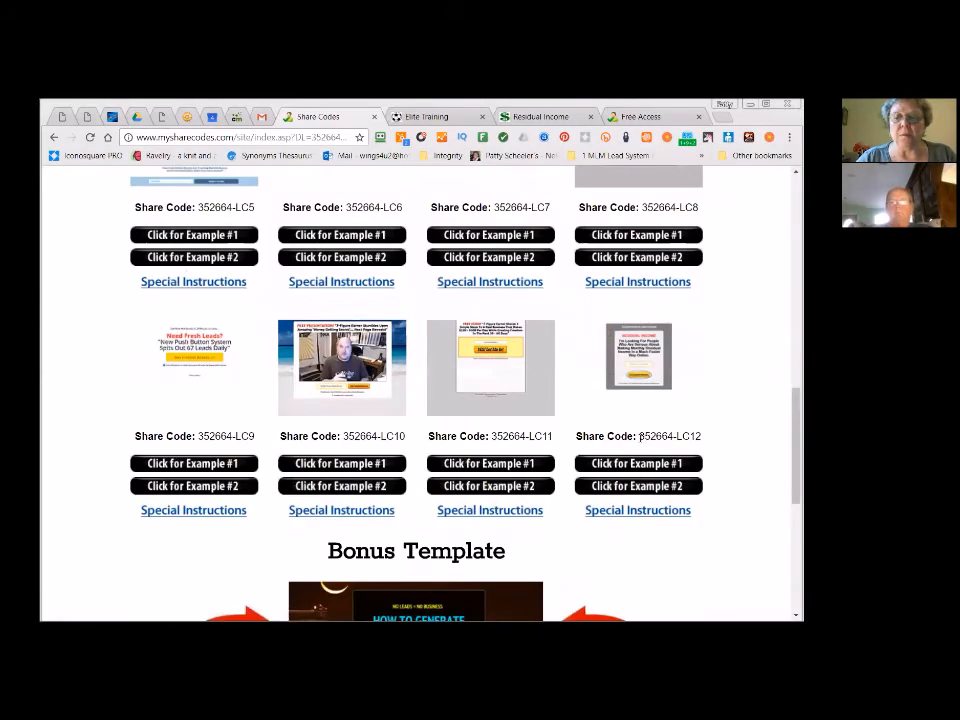
pyautogui.moveTo(640, 436); pyautogui.dragTo(702, 437)
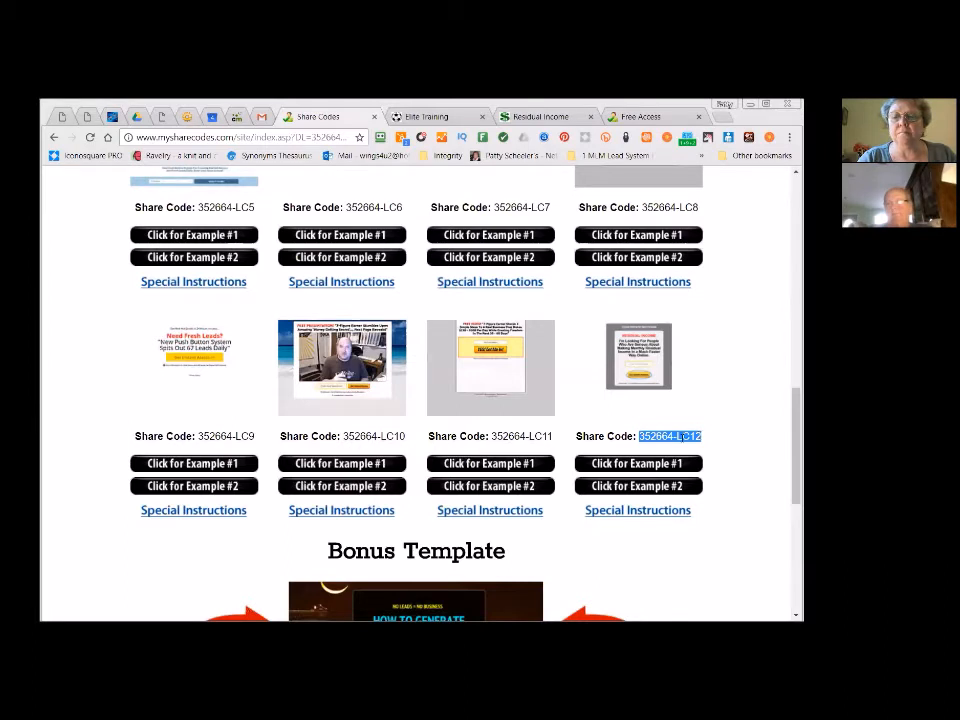
pyautogui.rightClick(683, 440)
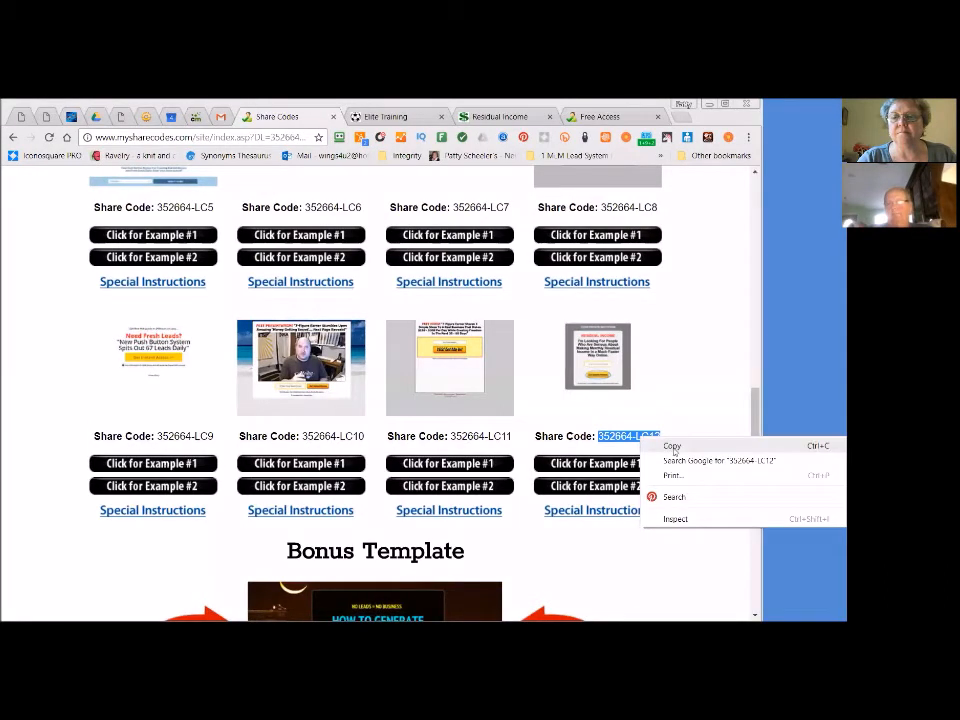
pyautogui.click(672, 447)
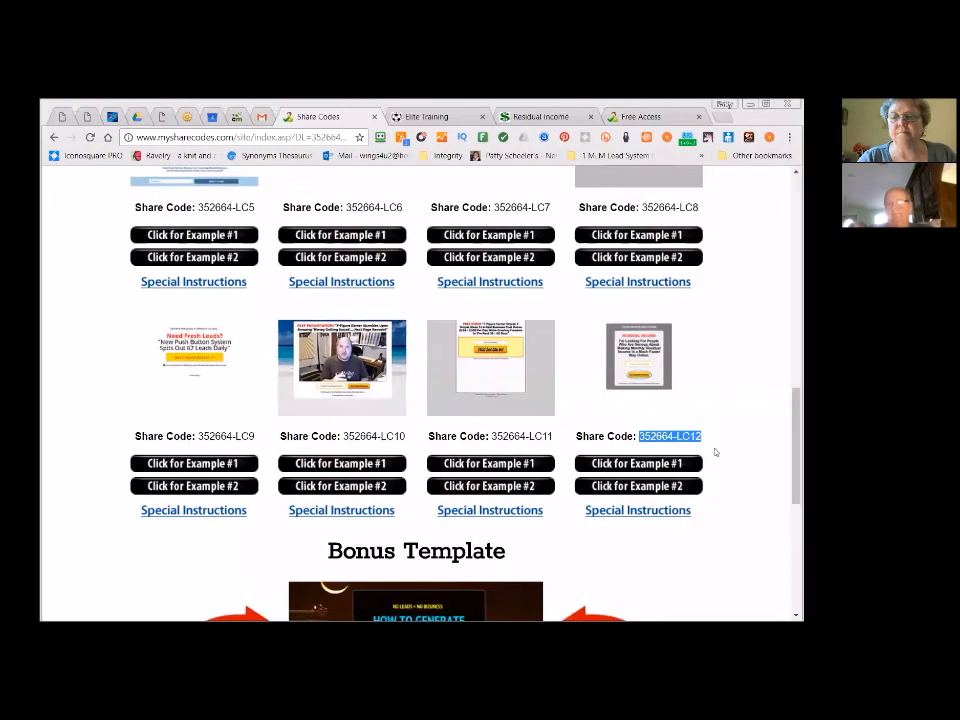
pyautogui.click(161, 118)
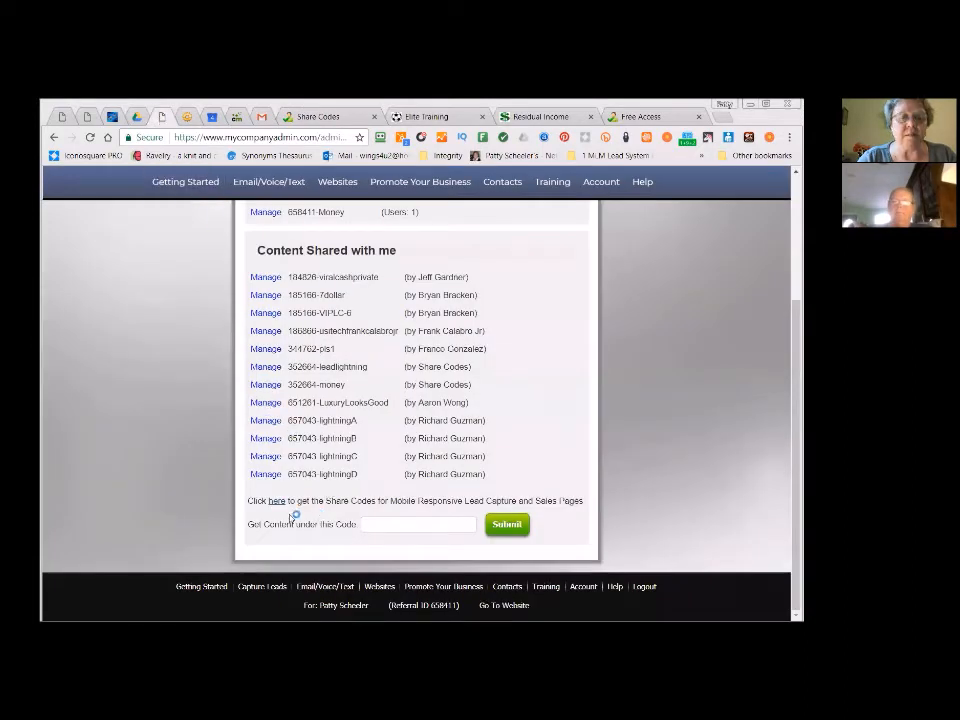
pyautogui.click(376, 523)
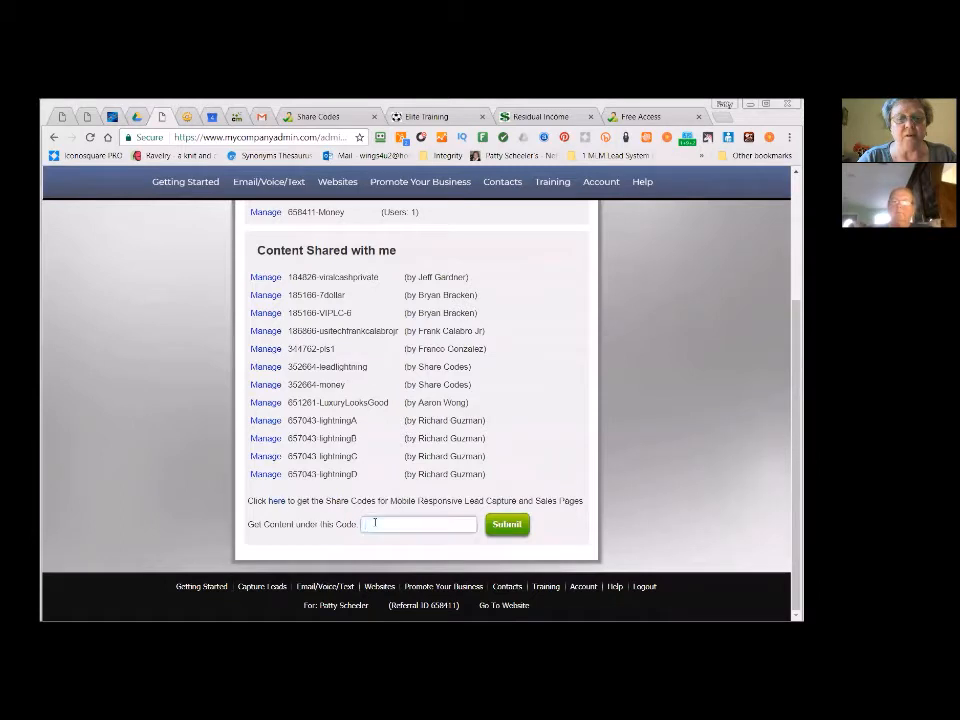
pyautogui.hotkey('ctrl', 'v')
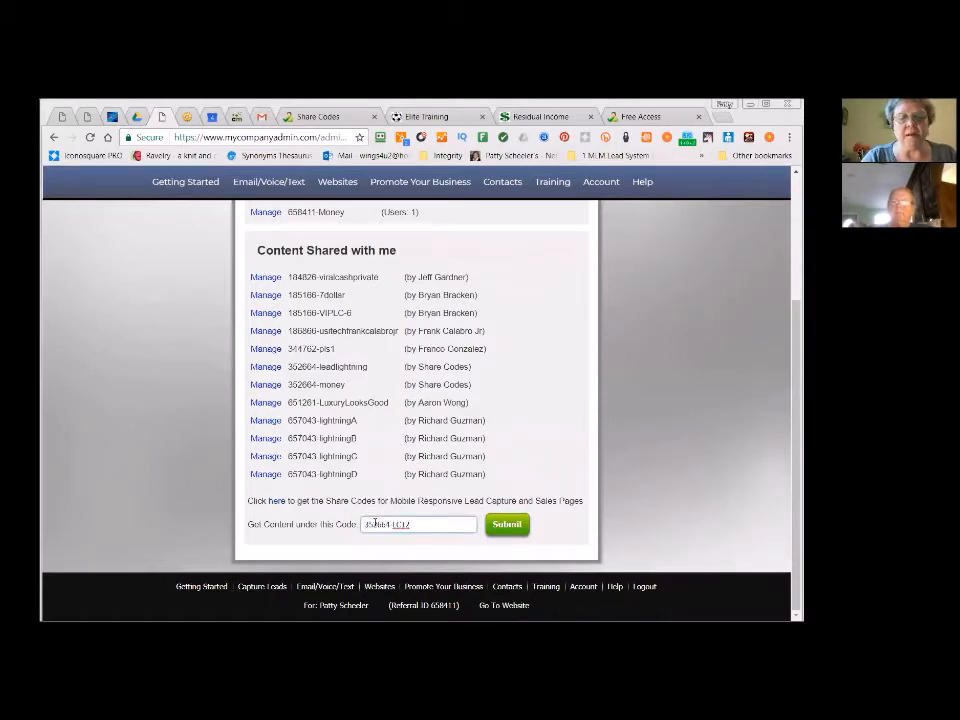
pyautogui.click(508, 525)
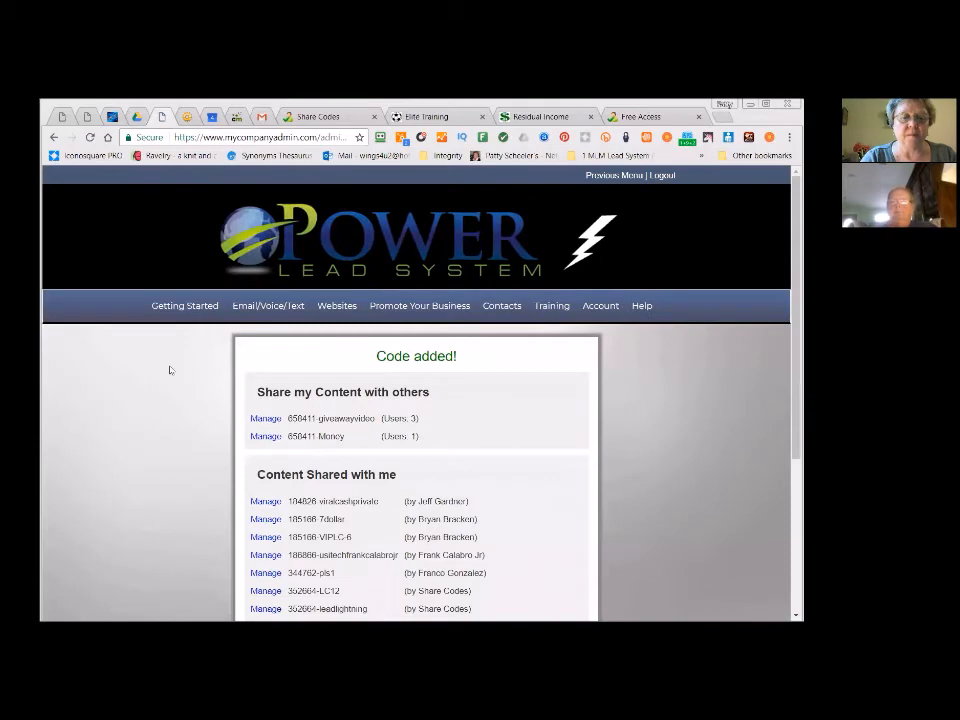
pyautogui.scroll(-5, 242, 482)
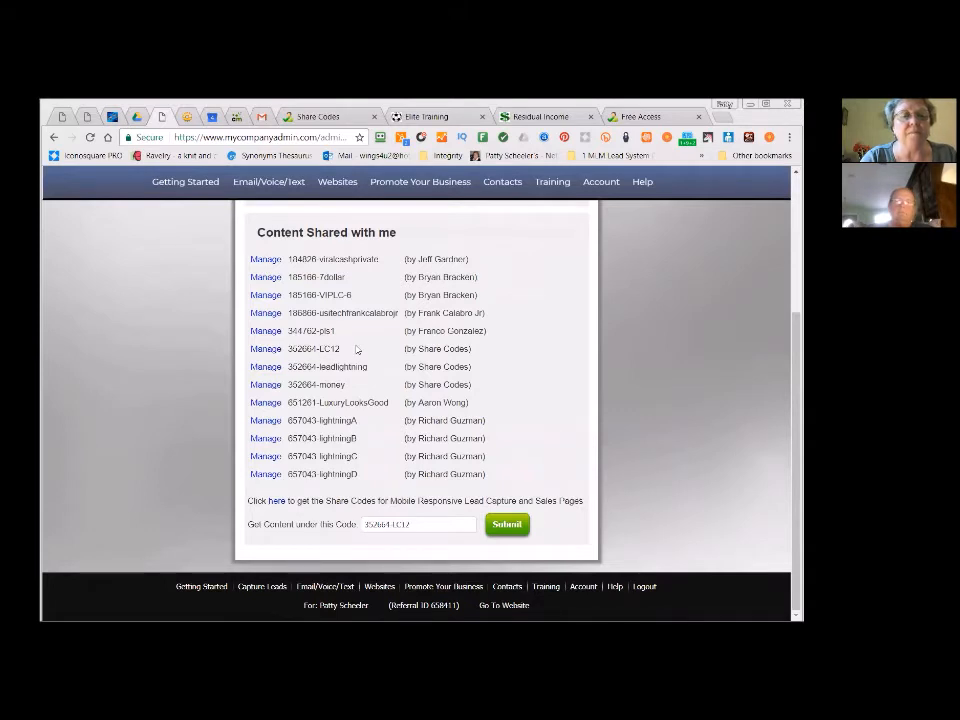
pyautogui.click(266, 349)
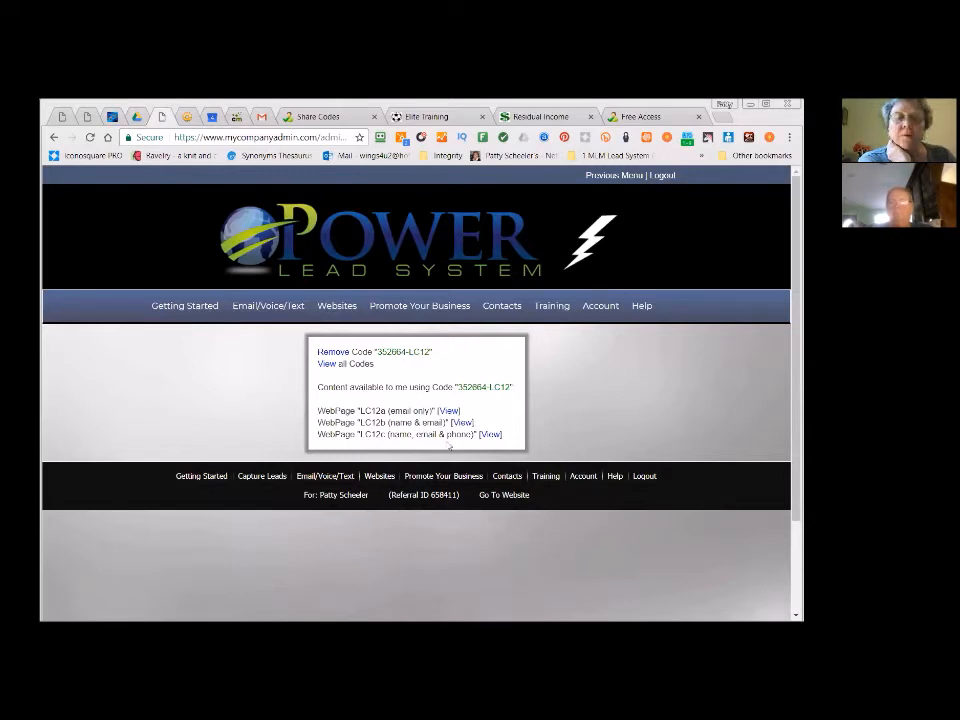
pyautogui.click(489, 435)
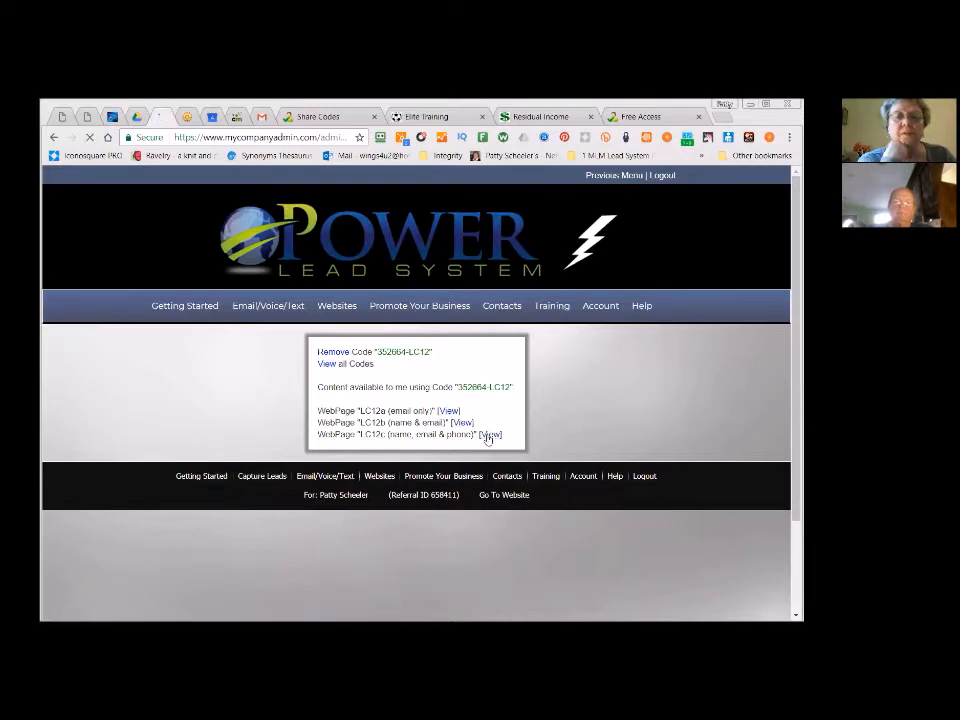
pyautogui.scroll(-10, 486, 439)
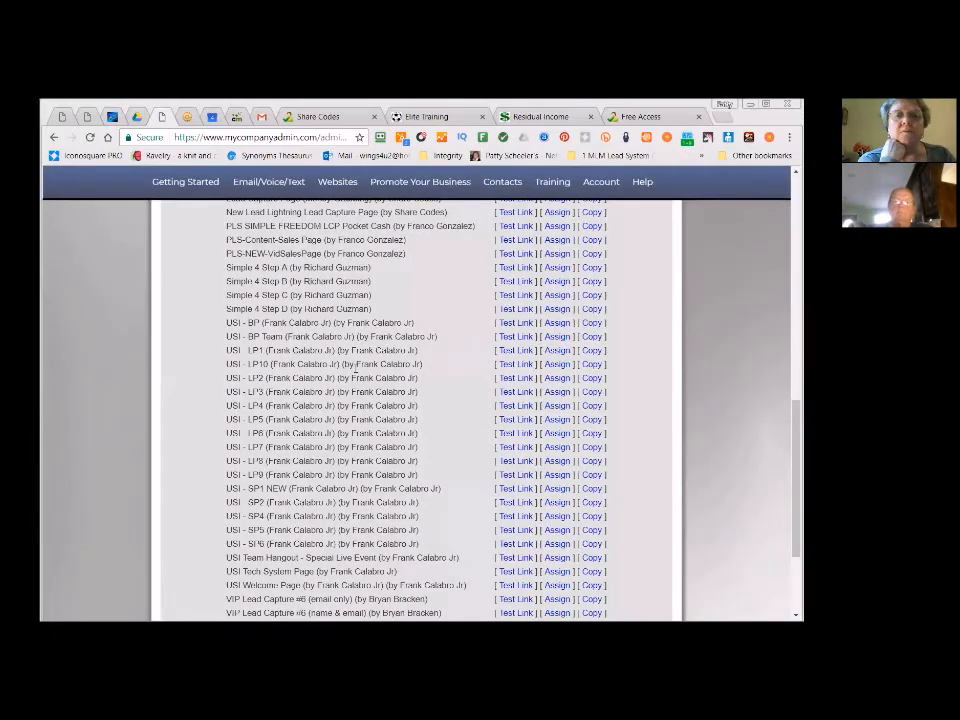
pyautogui.scroll(5, 354, 369)
pyautogui.scroll(5, 353, 366)
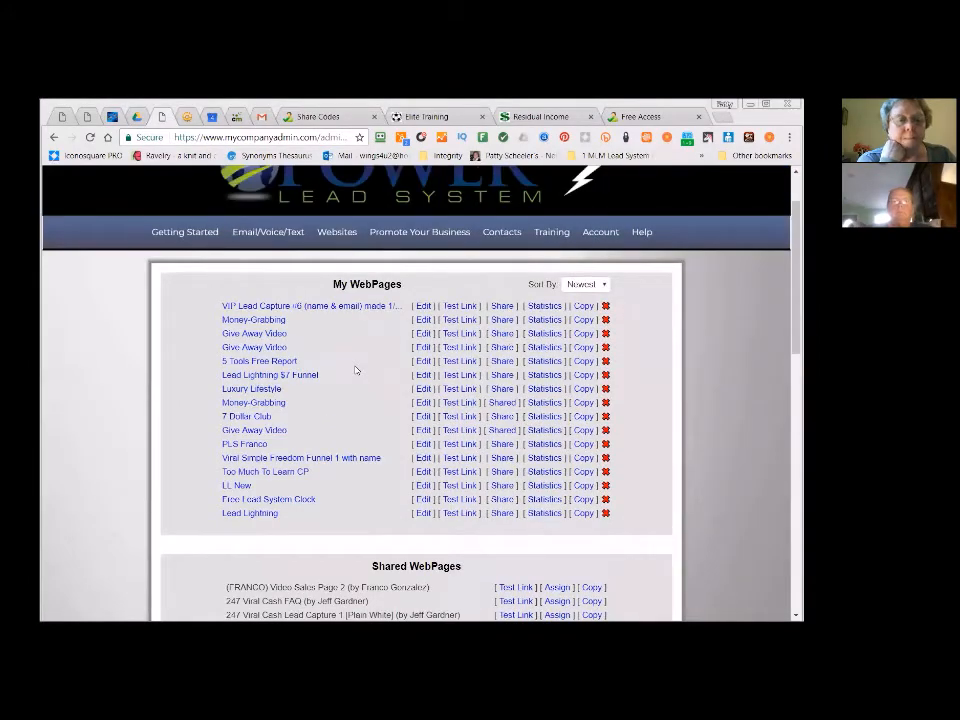
pyautogui.scroll(-11, 354, 370)
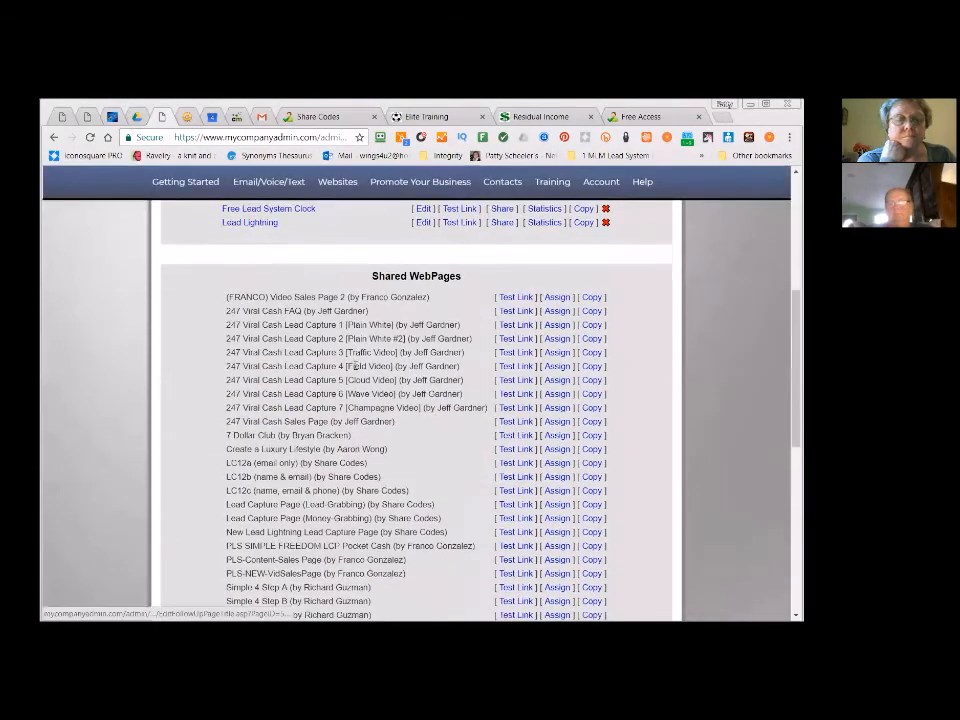
pyautogui.scroll(-3, 355, 369)
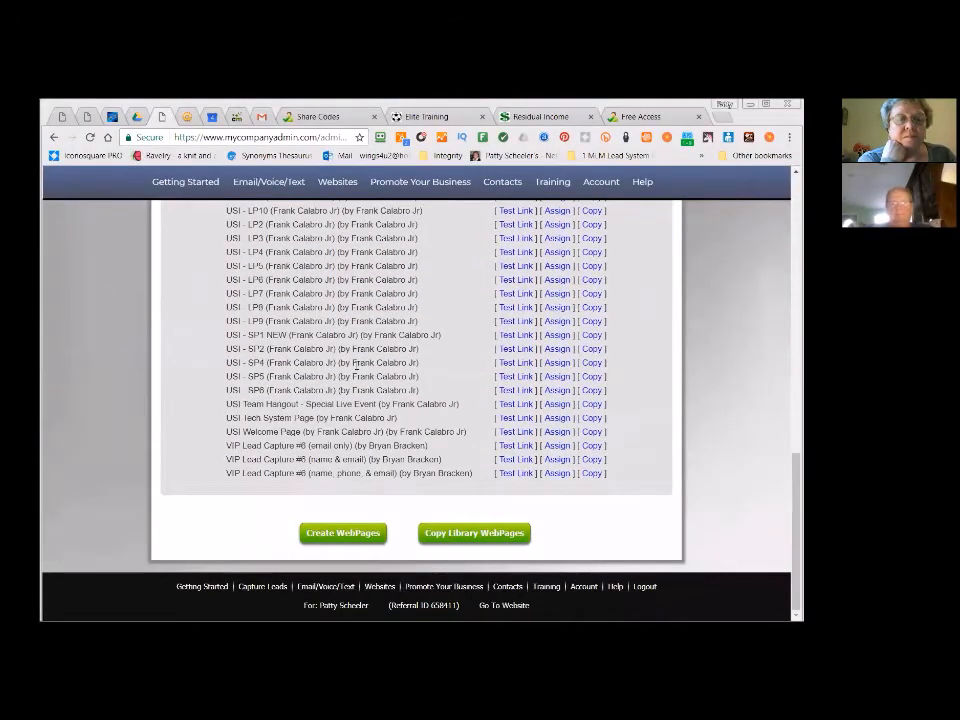
pyautogui.scroll(13, 358, 368)
pyautogui.scroll(2, 360, 367)
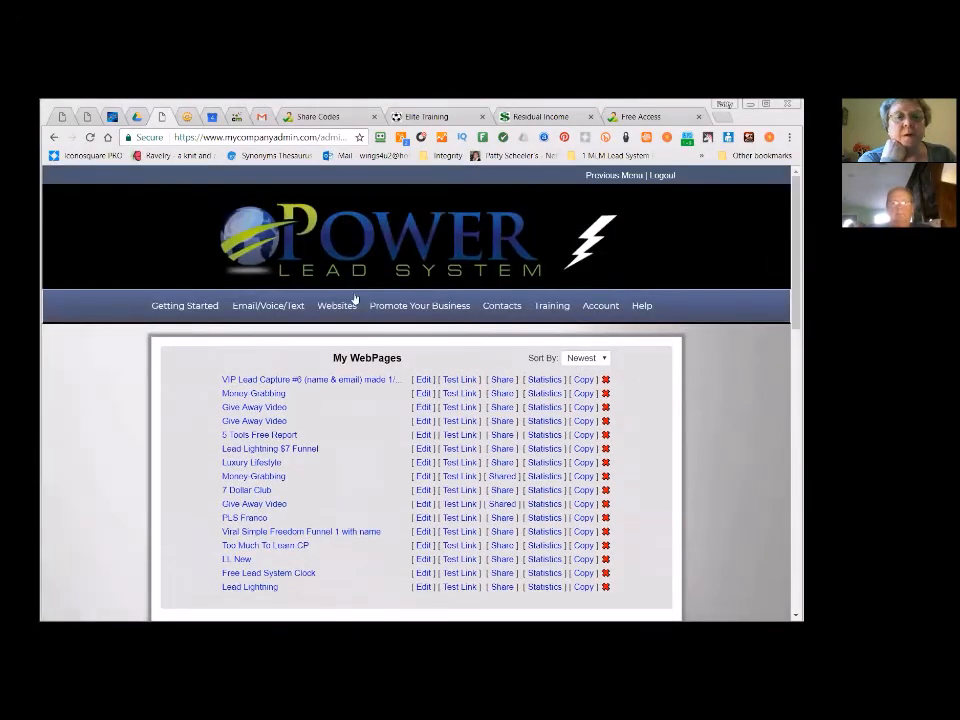
# - Open the page for copying webpages and choose to attract someone to "become a Prospect for whatever I want"
pyautogui.moveTo(338, 310)
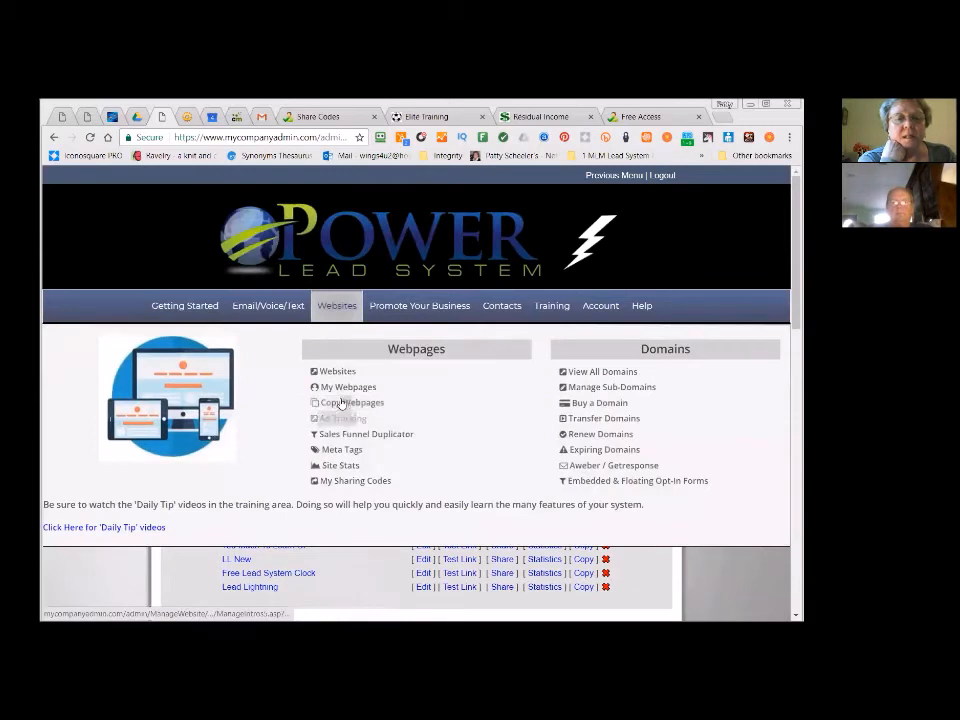
pyautogui.click(340, 405)
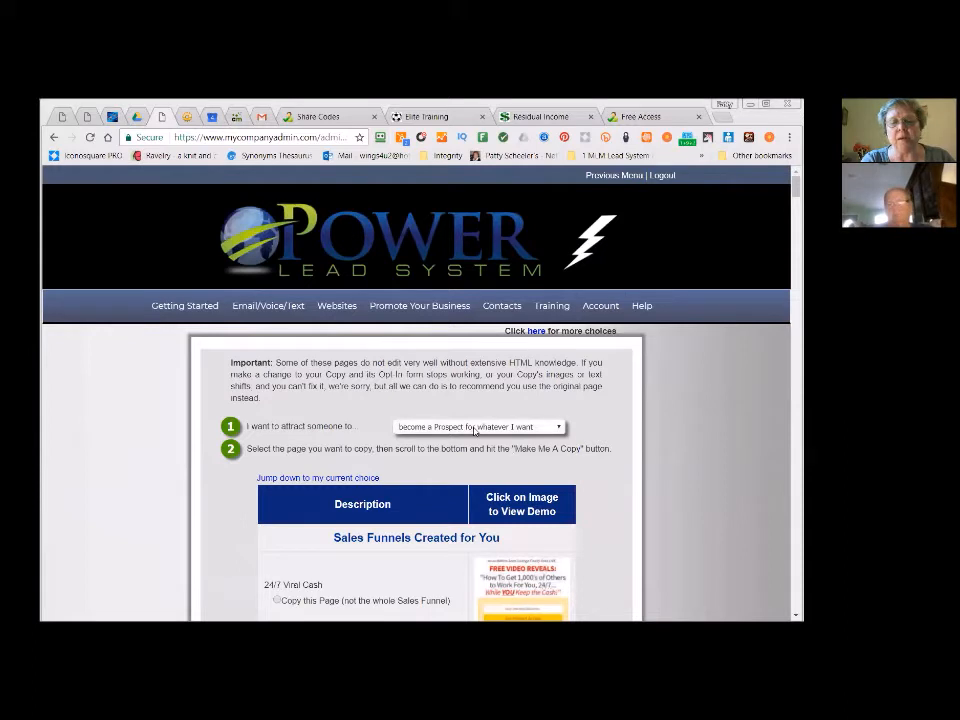
pyautogui.click(537, 429)
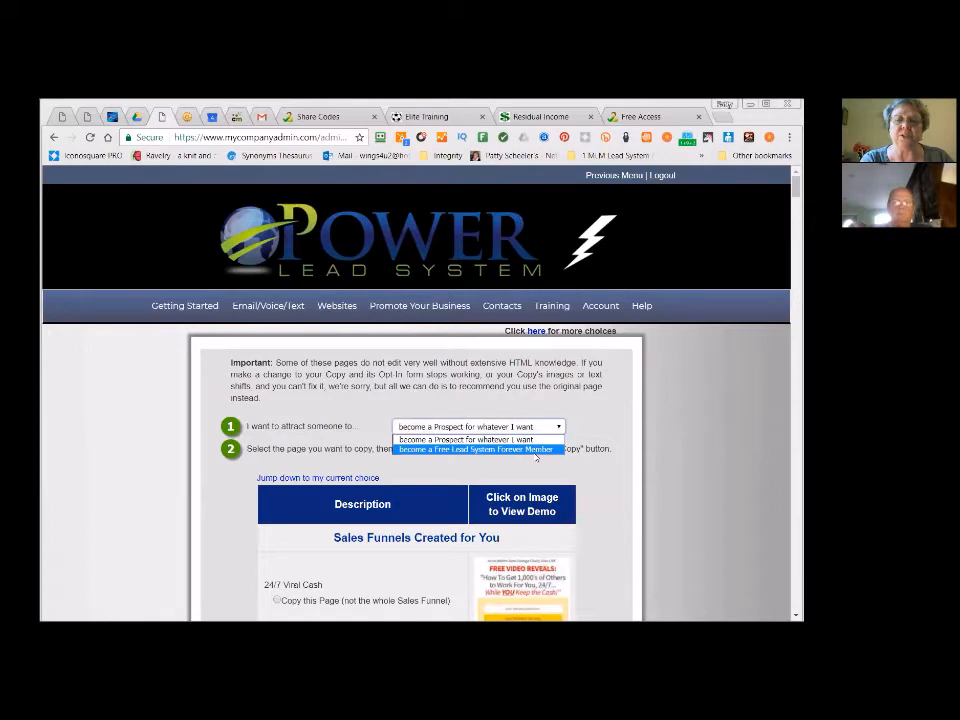
pyautogui.click(410, 439)
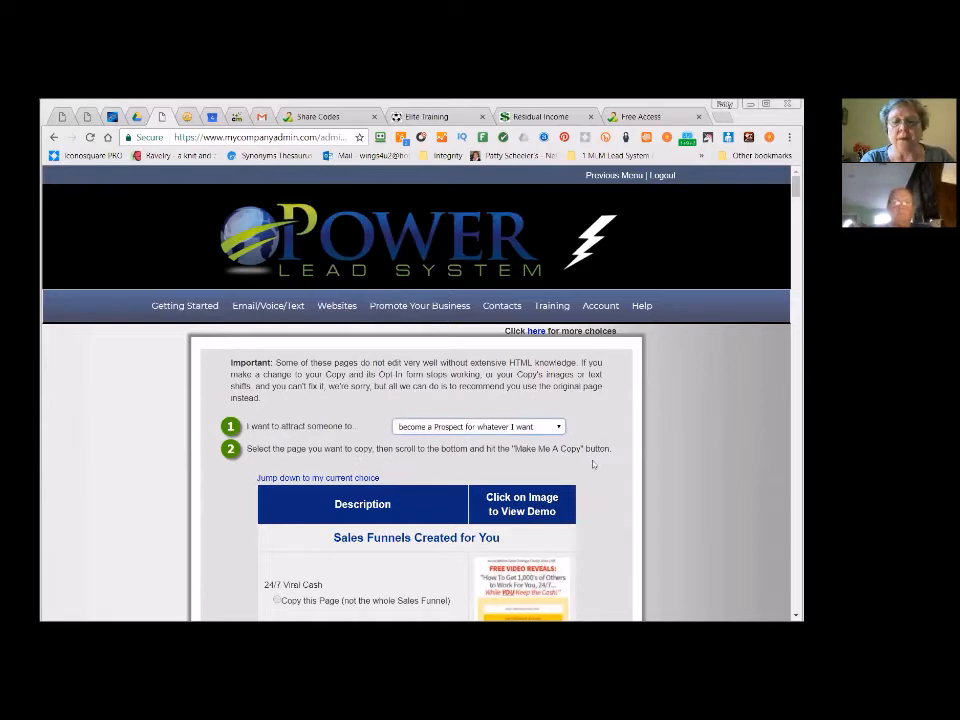
# - Select the shared page LC12a (email only) by Share Codes and make a copy of it
pyautogui.scroll(-3, 592, 463)
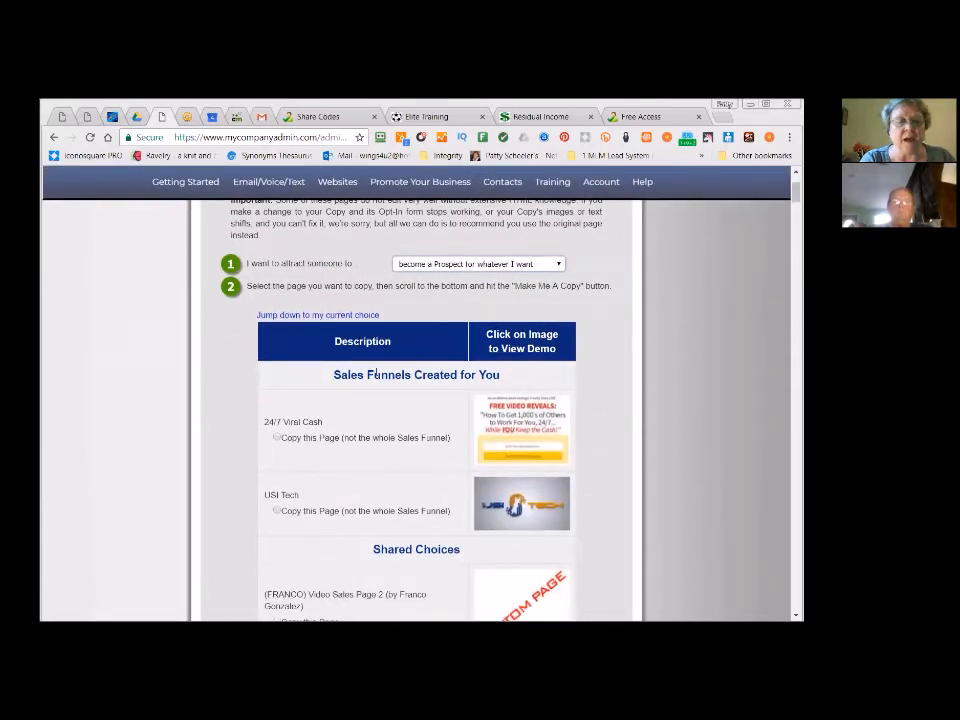
pyautogui.scroll(-3, 227, 500)
pyautogui.scroll(-1, 235, 516)
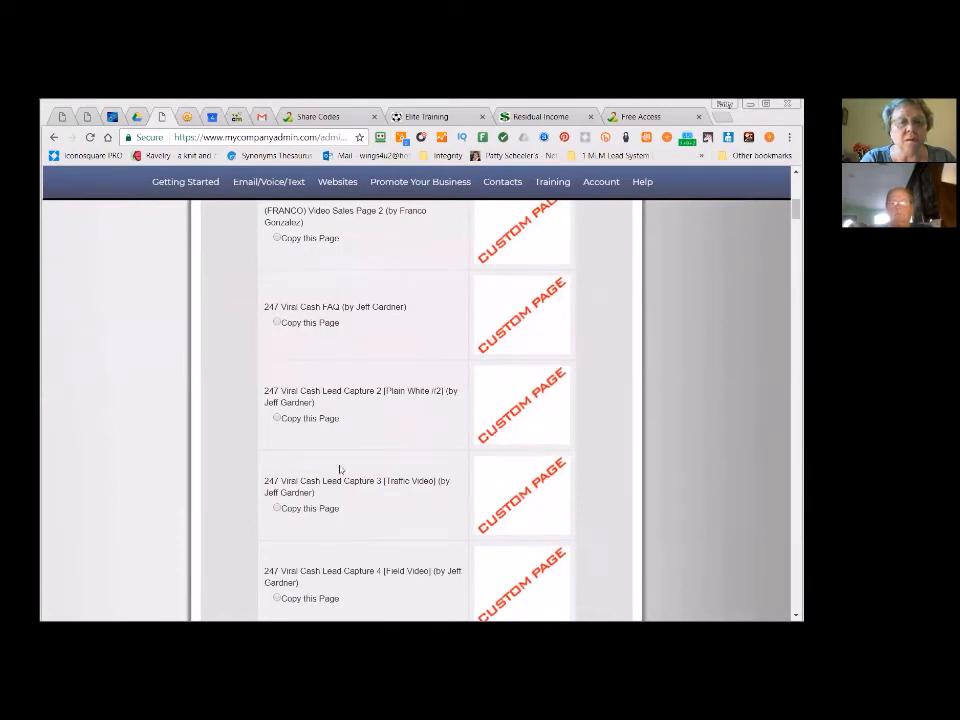
pyautogui.scroll(-3, 339, 485)
pyautogui.scroll(-7, 340, 487)
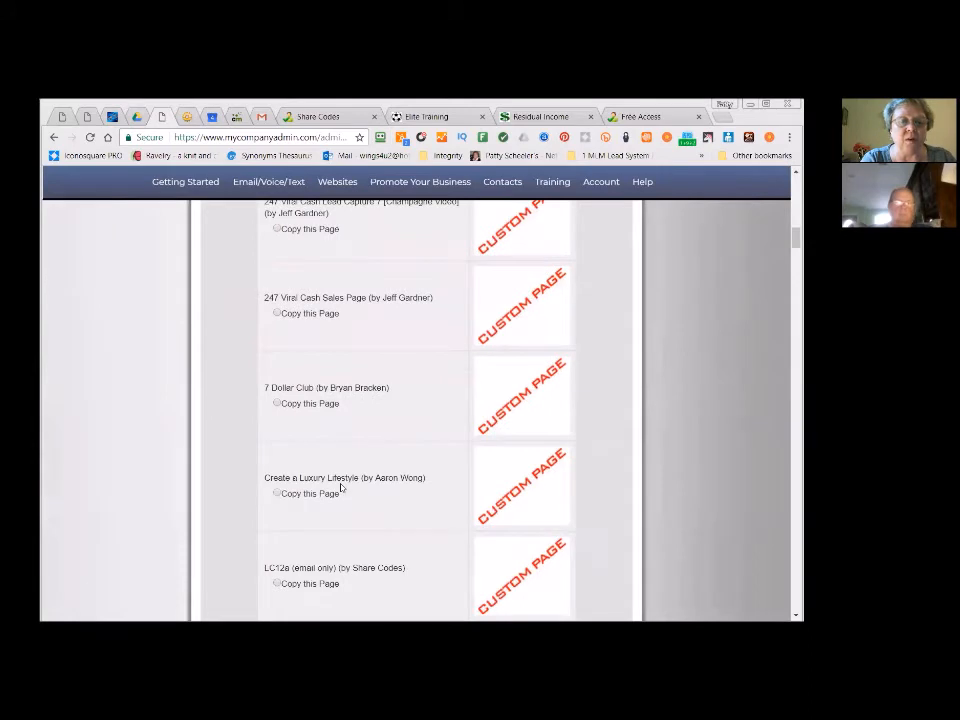
pyautogui.scroll(-2, 340, 487)
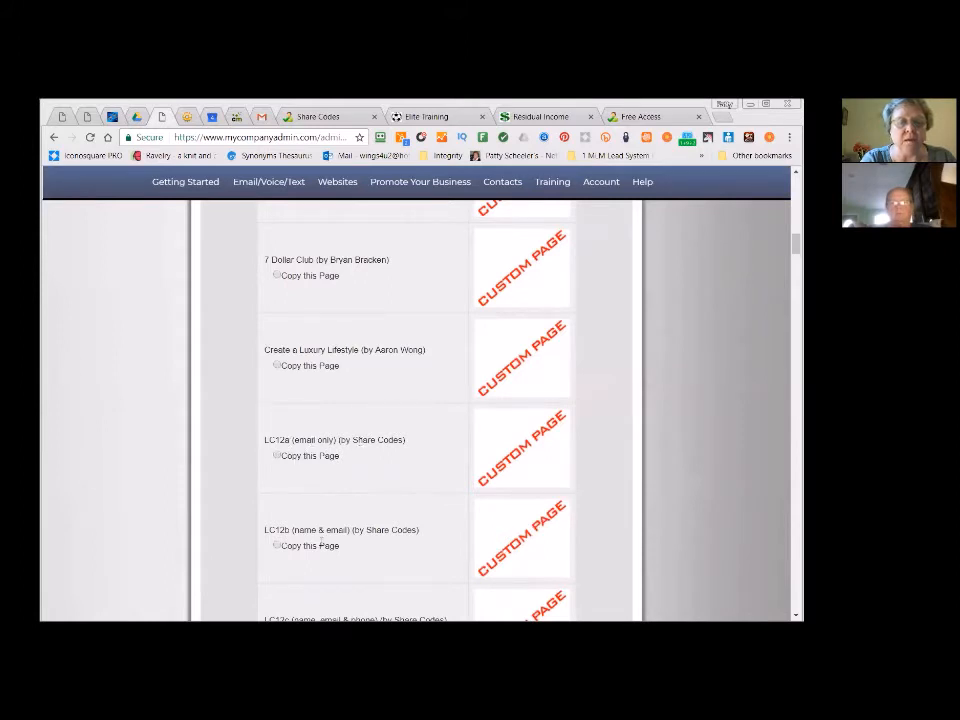
pyautogui.scroll(-1, 369, 527)
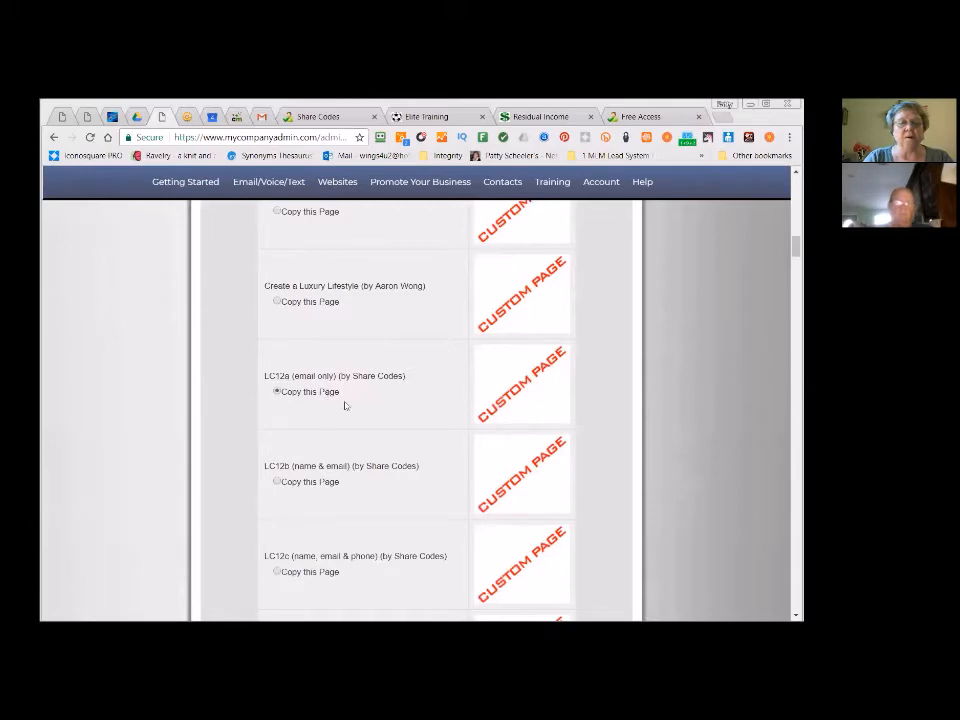
pyautogui.scroll(-18, 344, 405)
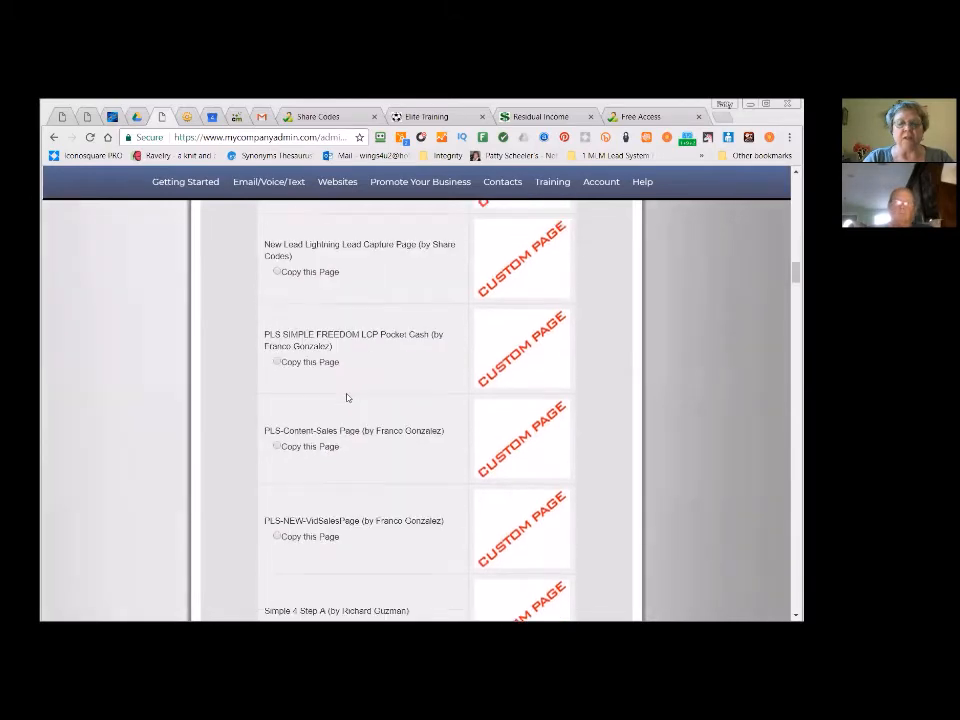
pyautogui.scroll(-20, 365, 382)
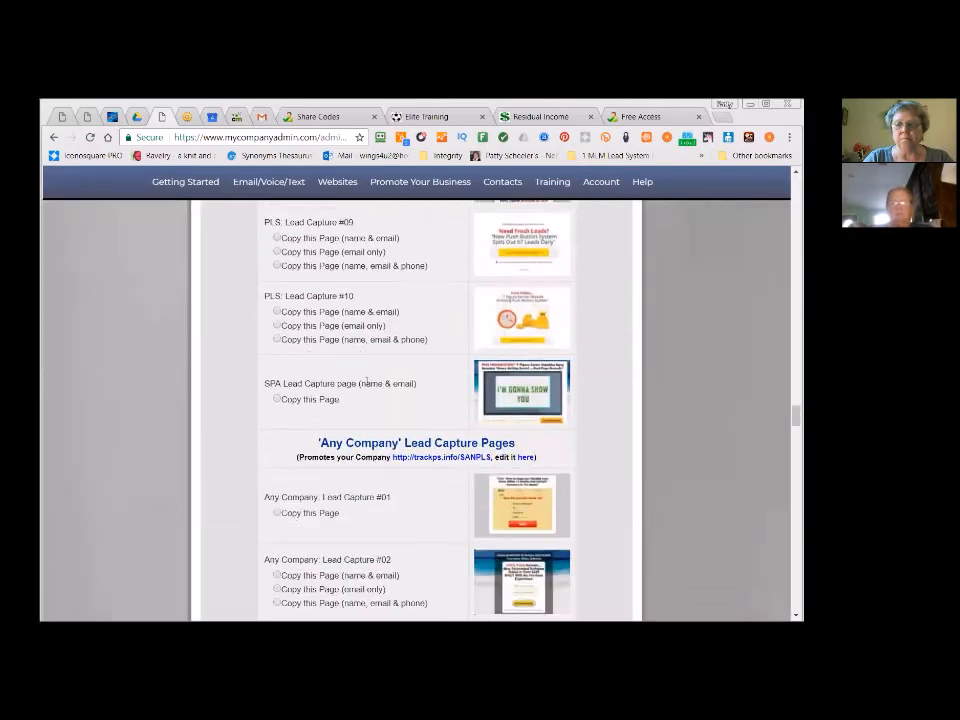
pyautogui.scroll(-15, 375, 381)
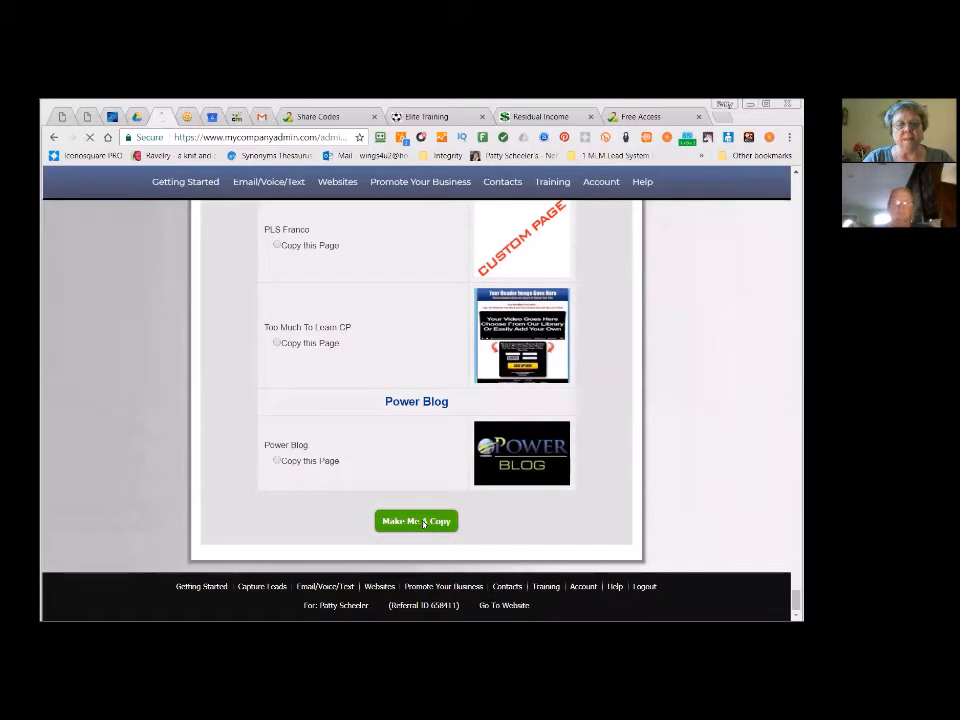
pyautogui.click(423, 525)
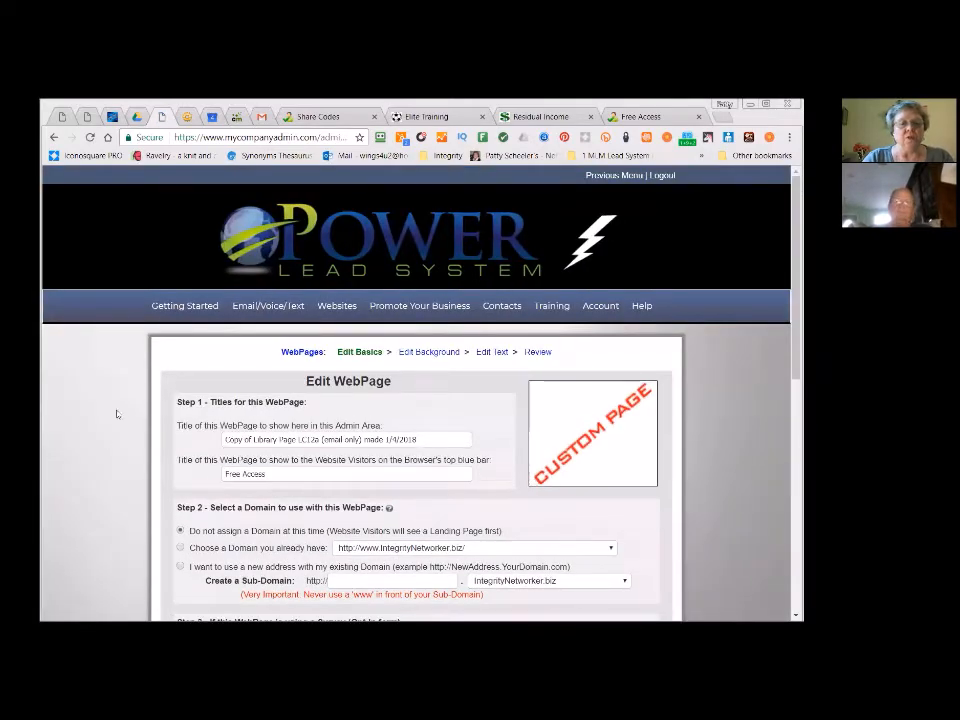
# - Set the copied webpage's title for the admin area to "Residual Income"
pyautogui.scroll(-1, 150, 390)
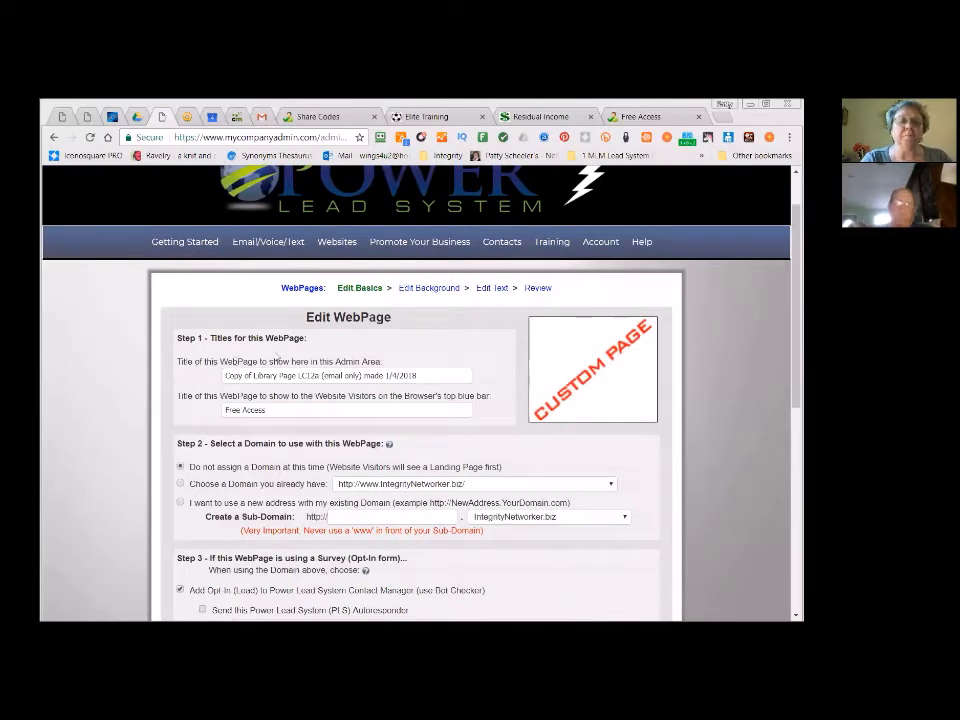
pyautogui.click(401, 375)
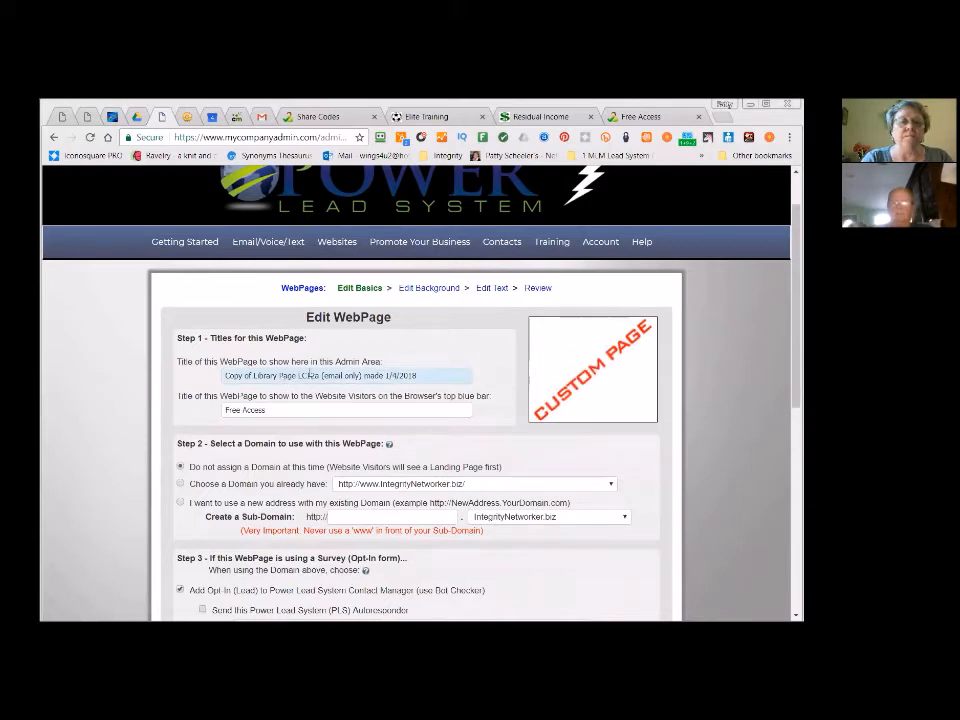
pyautogui.moveTo(225, 375); pyautogui.dragTo(471, 375)
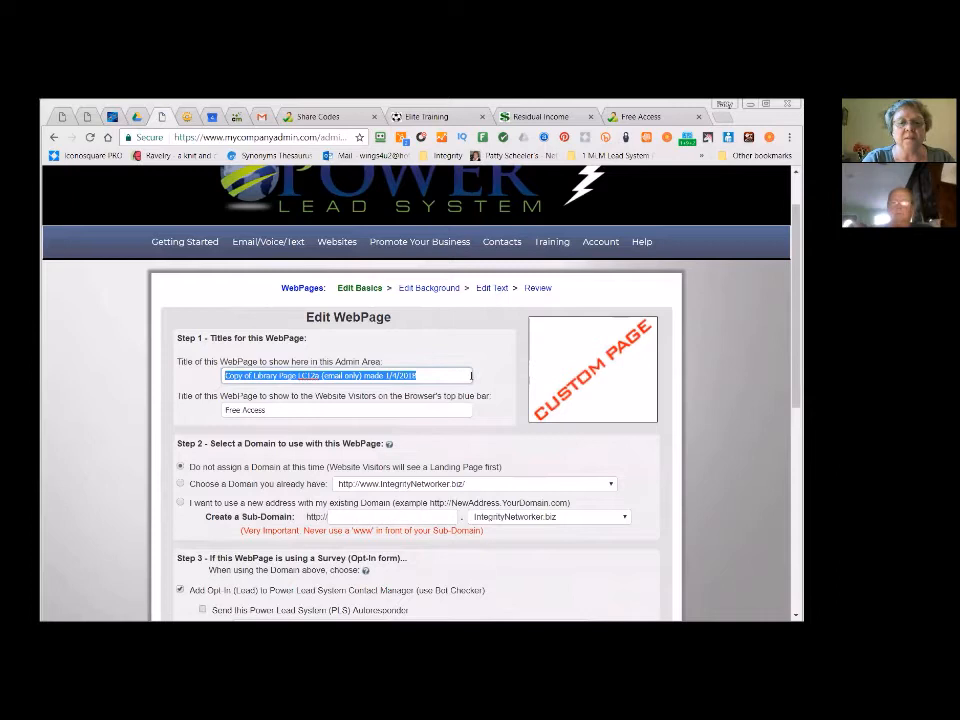
pyautogui.write('Fesidu')
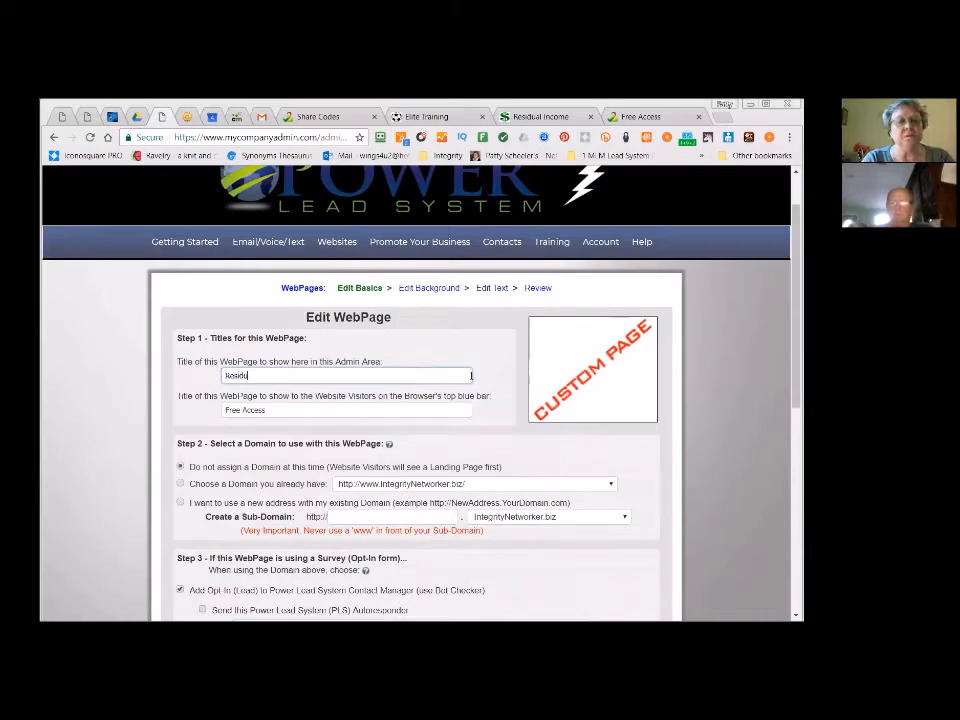
pyautogui.write('al Income')
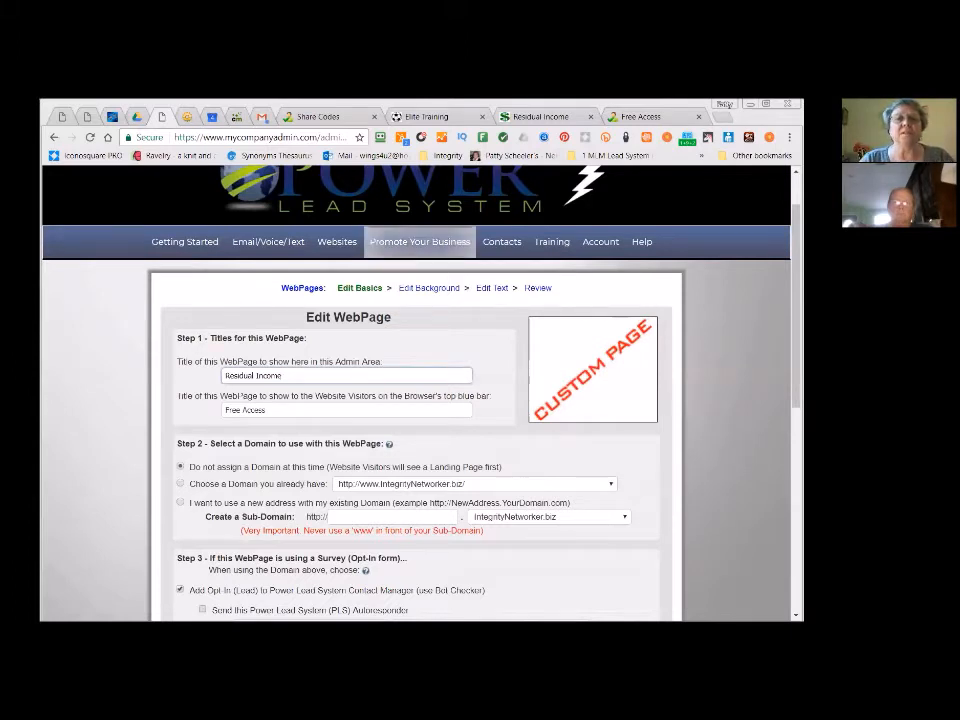
# - Check the Free Access example page and the Share Codes page for title wording, and return to the webpage editor
pyautogui.click(660, 118)
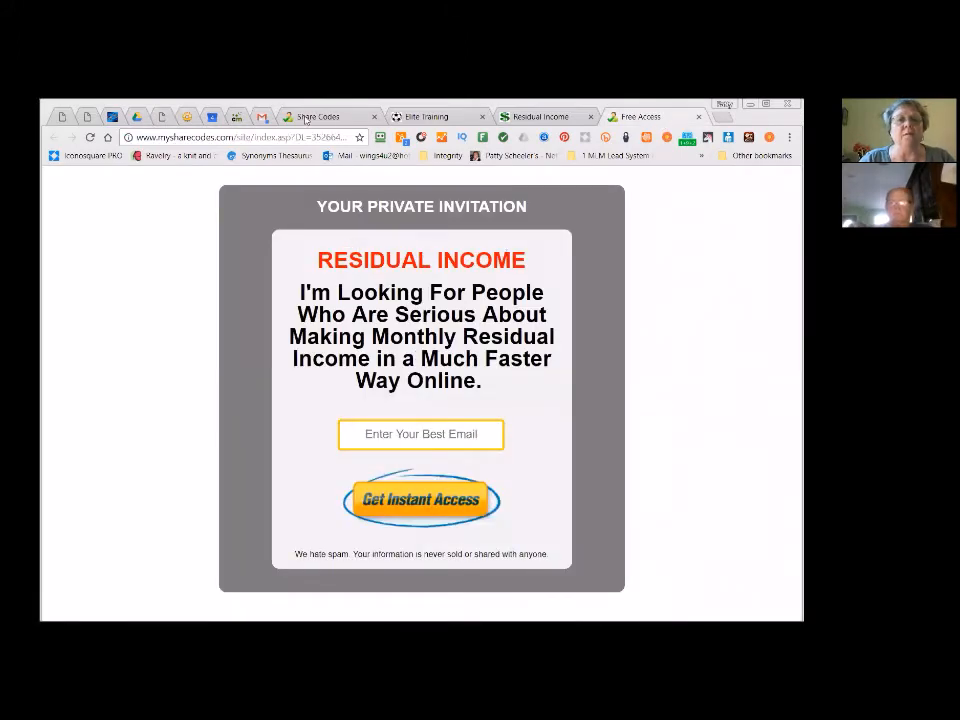
pyautogui.click(341, 117)
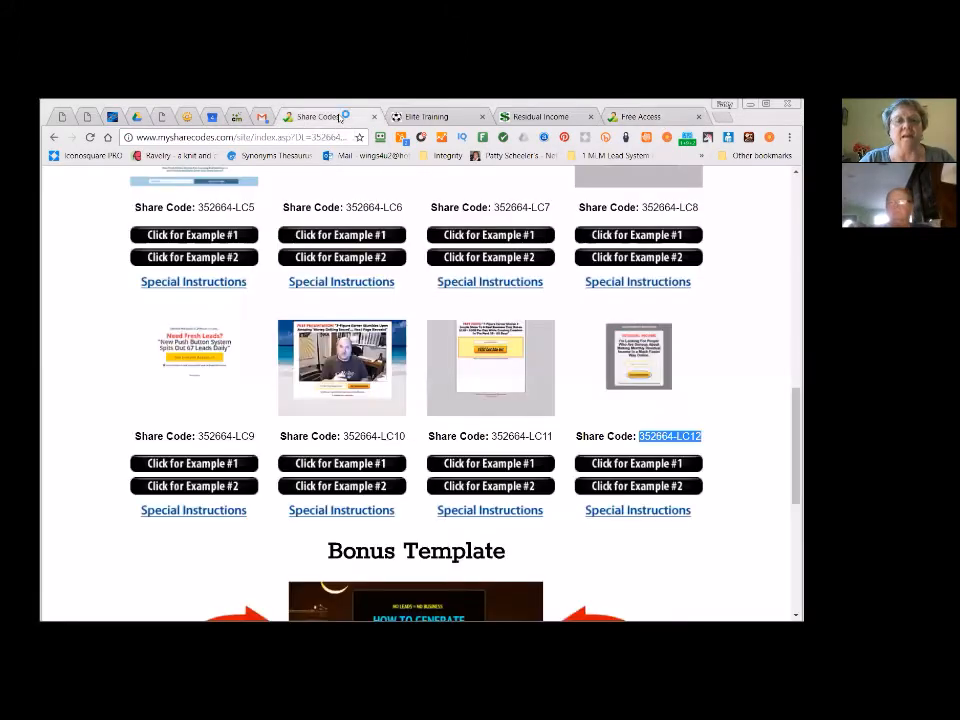
pyautogui.click(165, 117)
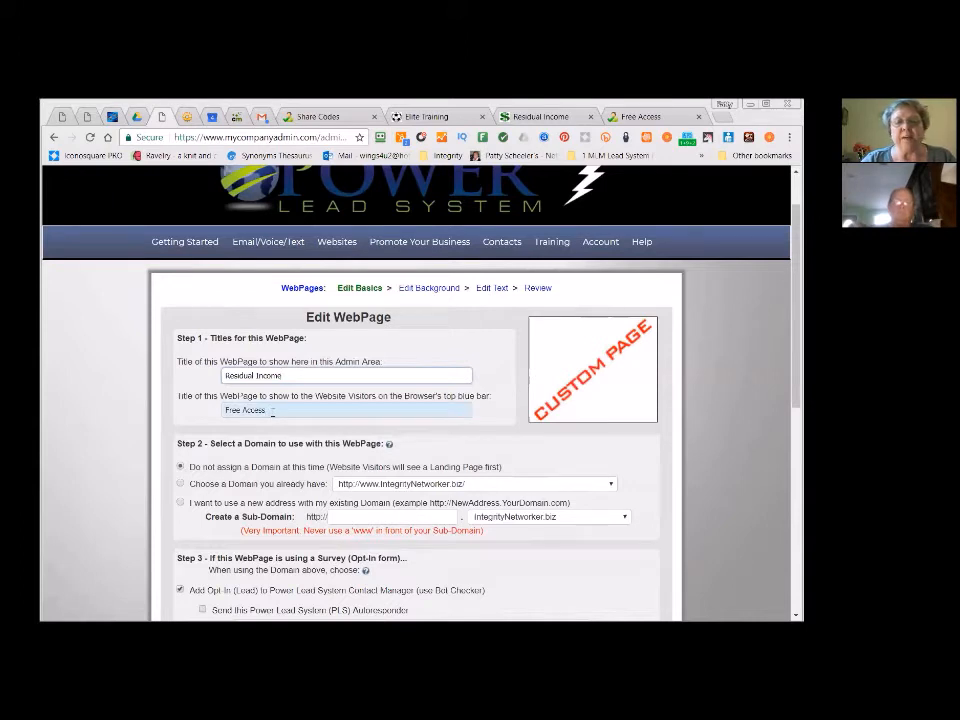
pyautogui.click(641, 118)
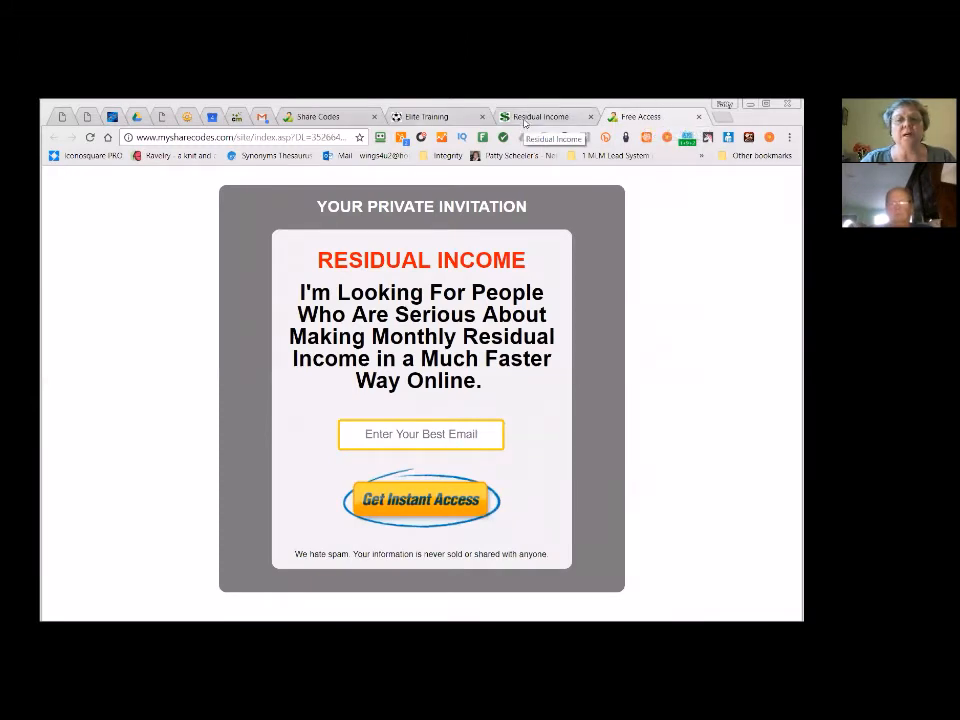
pyautogui.click(318, 116)
pyautogui.click(161, 116)
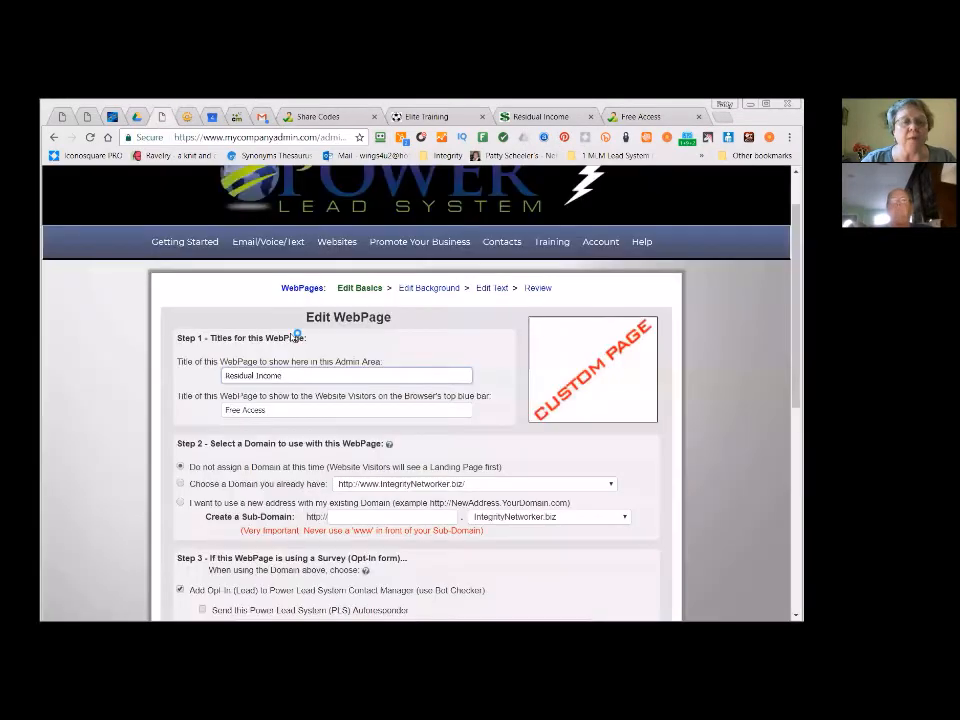
# - Change the title shown to website visitors in the browser to "Residual Income"
pyautogui.moveTo(260, 409); pyautogui.dragTo(218, 411)
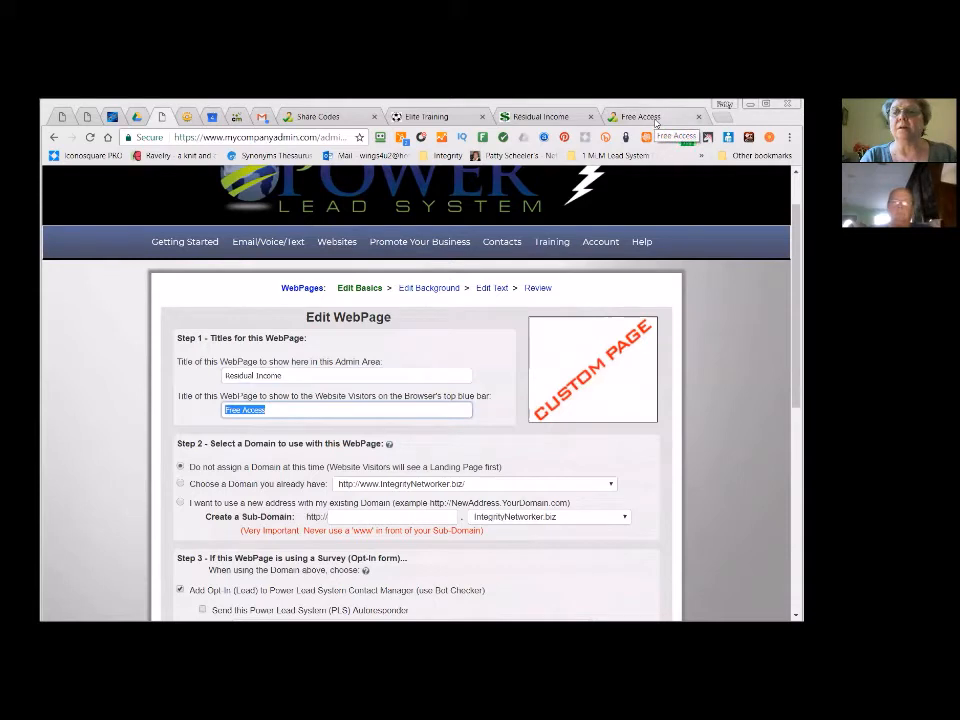
pyautogui.write('Residuel')
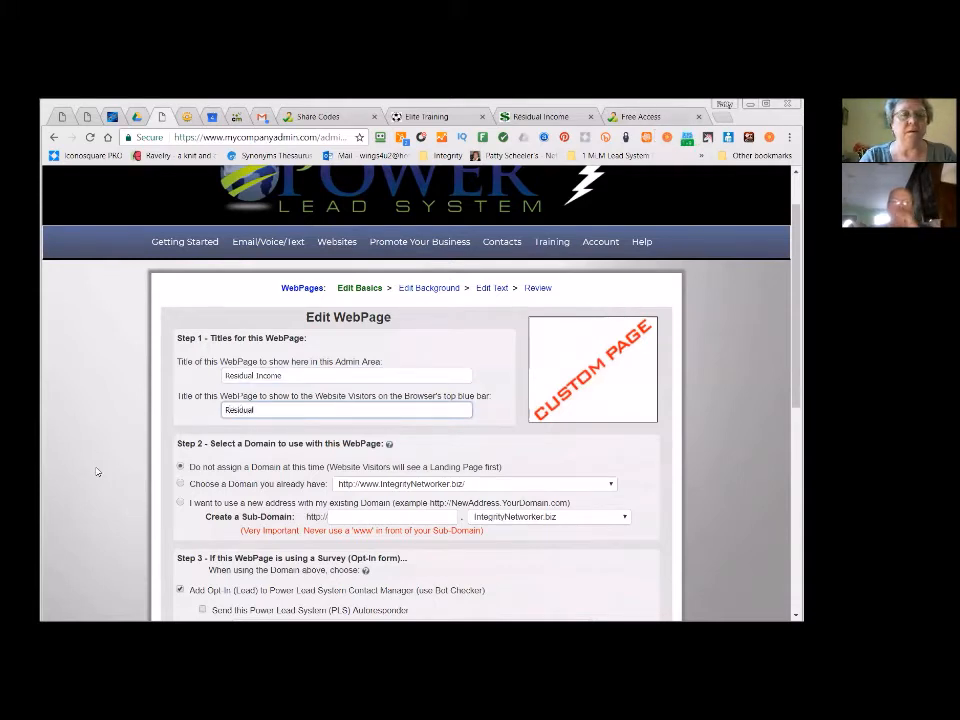
pyautogui.write(' Income')
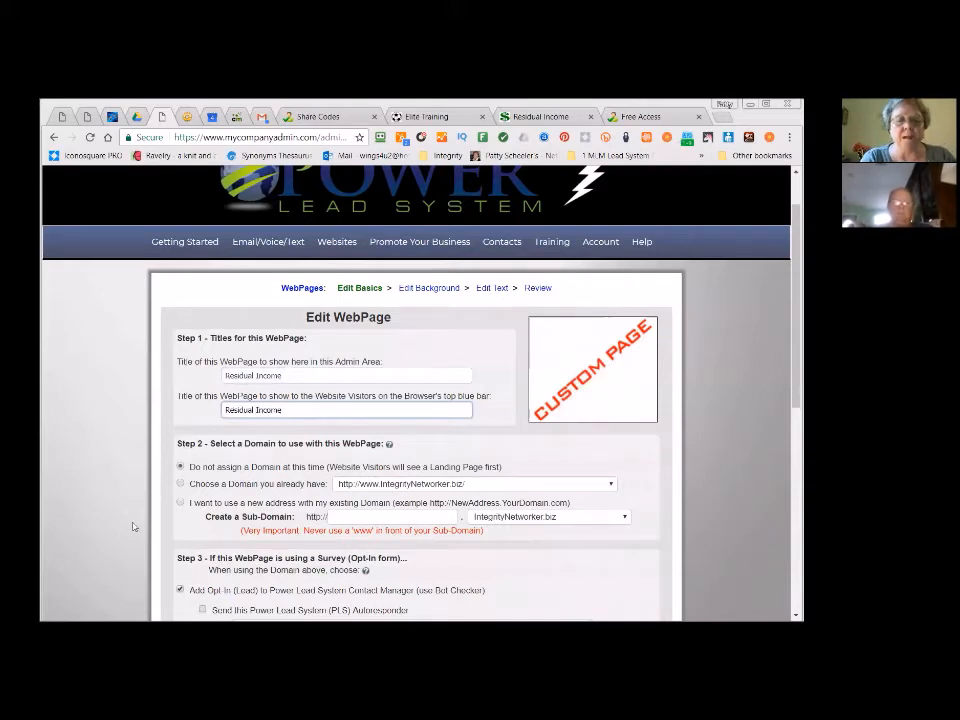
# - Choose a new address with the existing domain and enter JDResidual as the sub-domain of IntegrityNetworker.biz
pyautogui.scroll(-1, 200, 458)
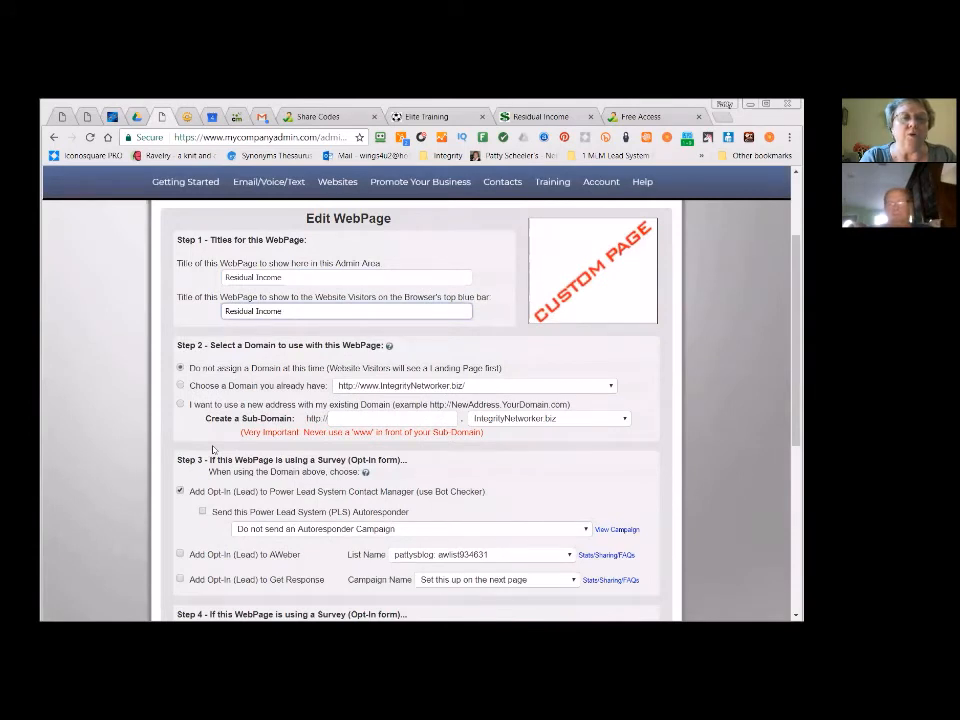
pyautogui.click(181, 405)
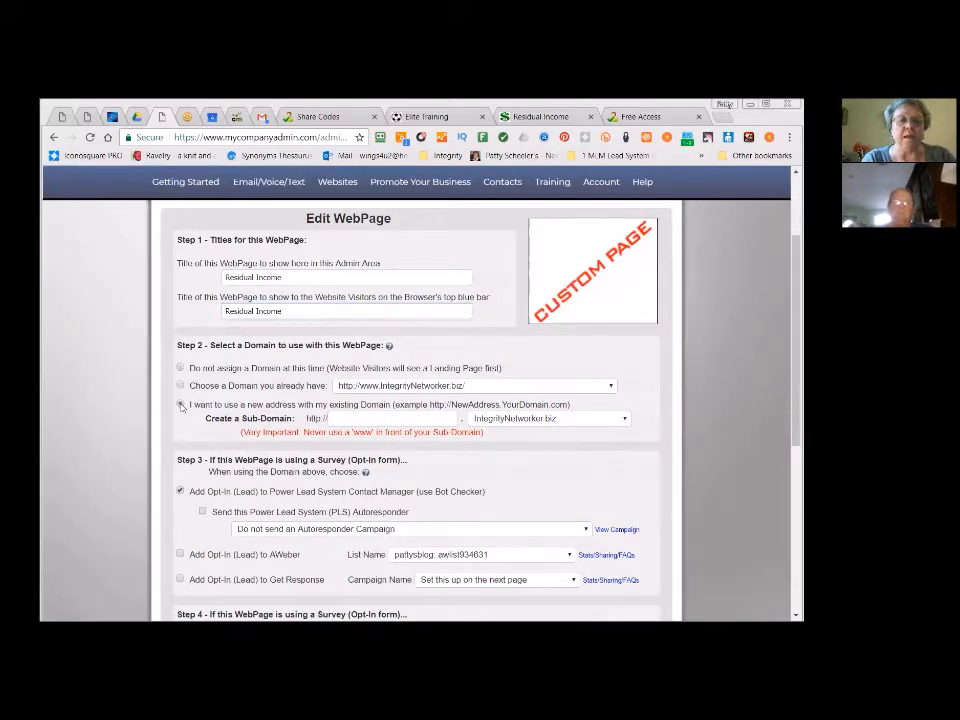
pyautogui.click(365, 420)
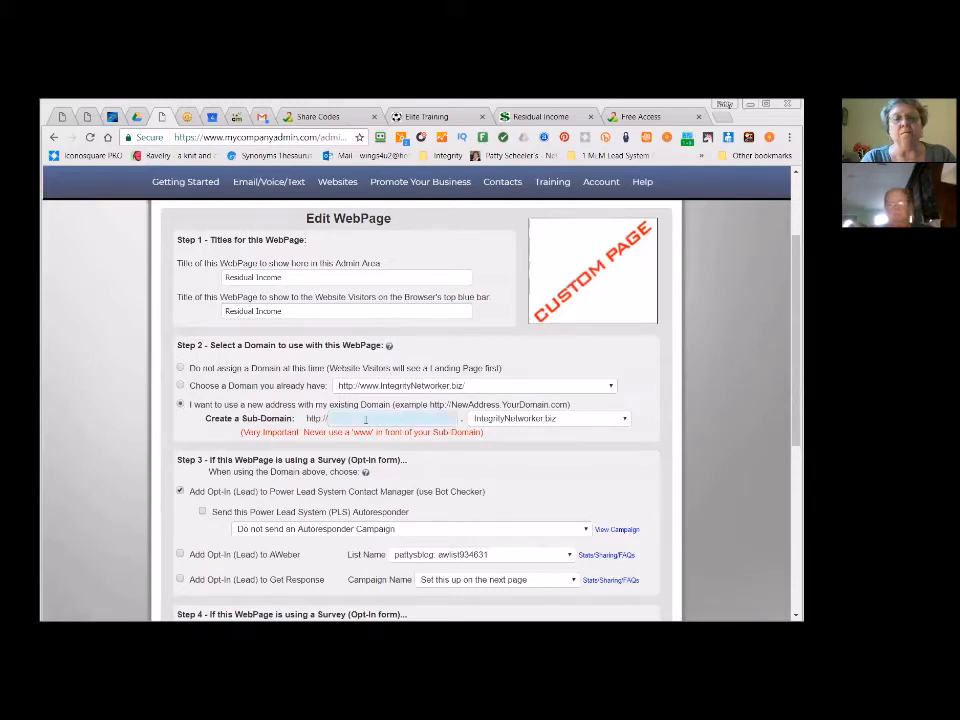
pyautogui.click(366, 420)
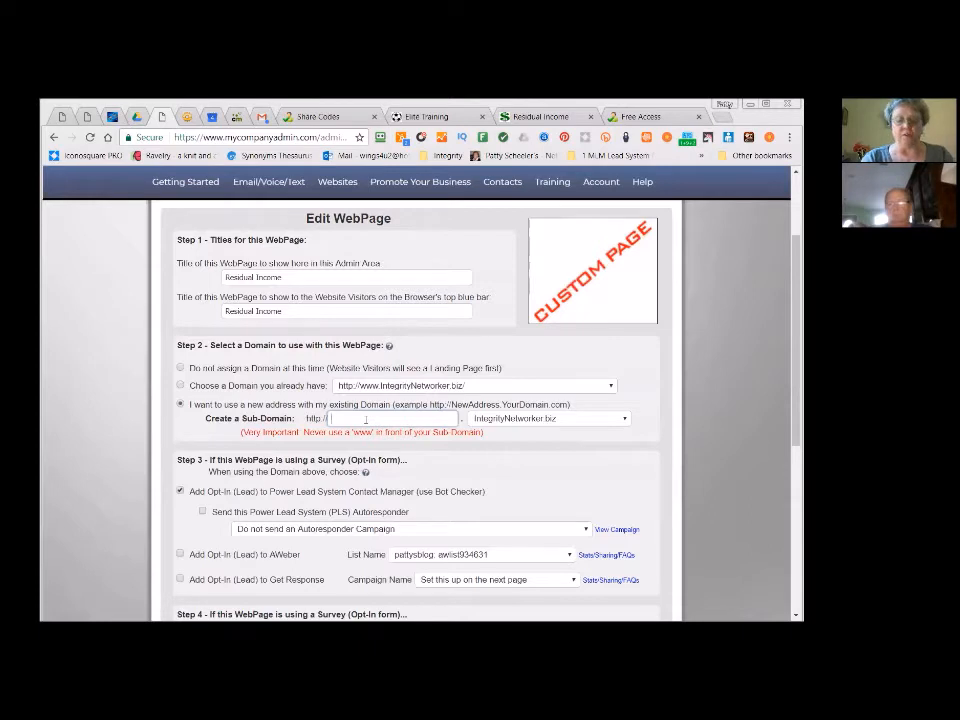
pyautogui.click(366, 420)
pyautogui.write('JD')
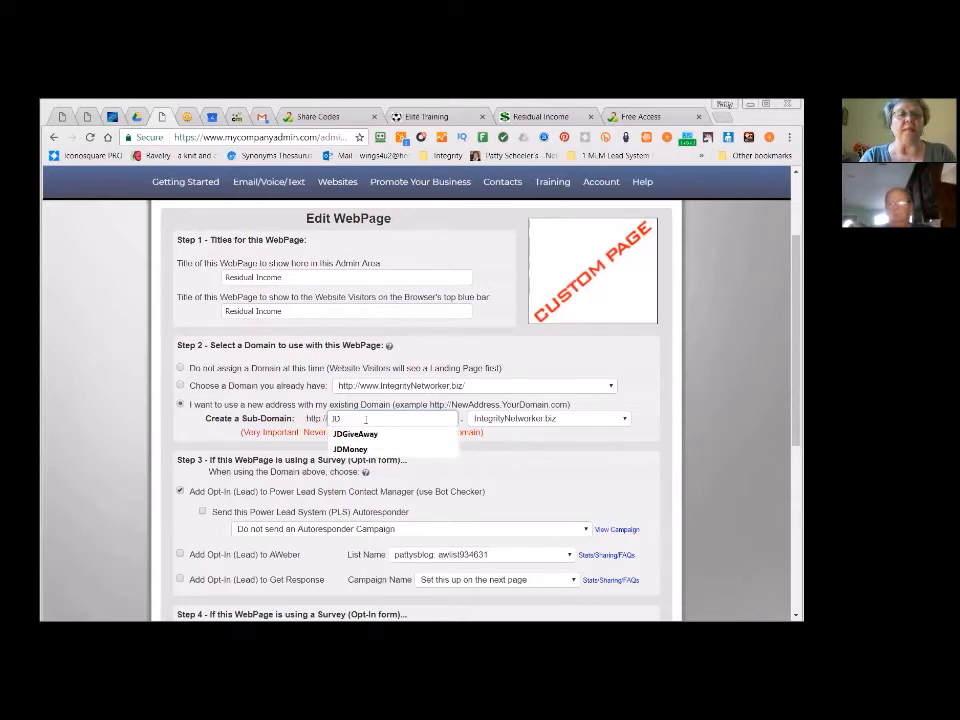
pyautogui.write('Residual')
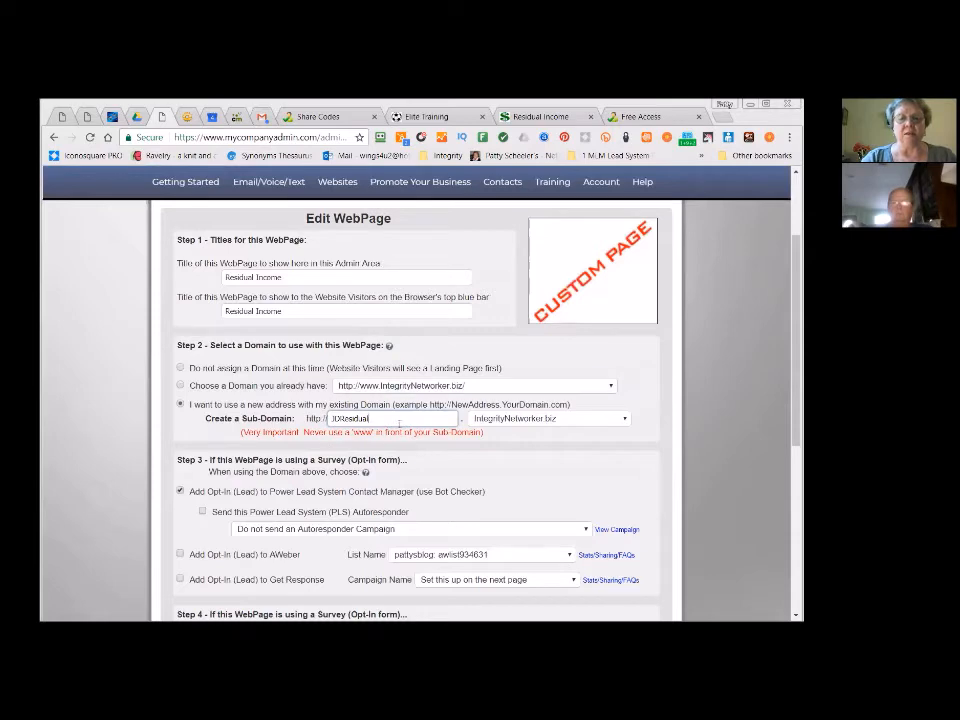
# - Enable the PLS autoresponder for opt-ins and select the campaign 2017 Lead Lightning Referral Link B [Primary] (email only)
pyautogui.scroll(-2, 395, 420)
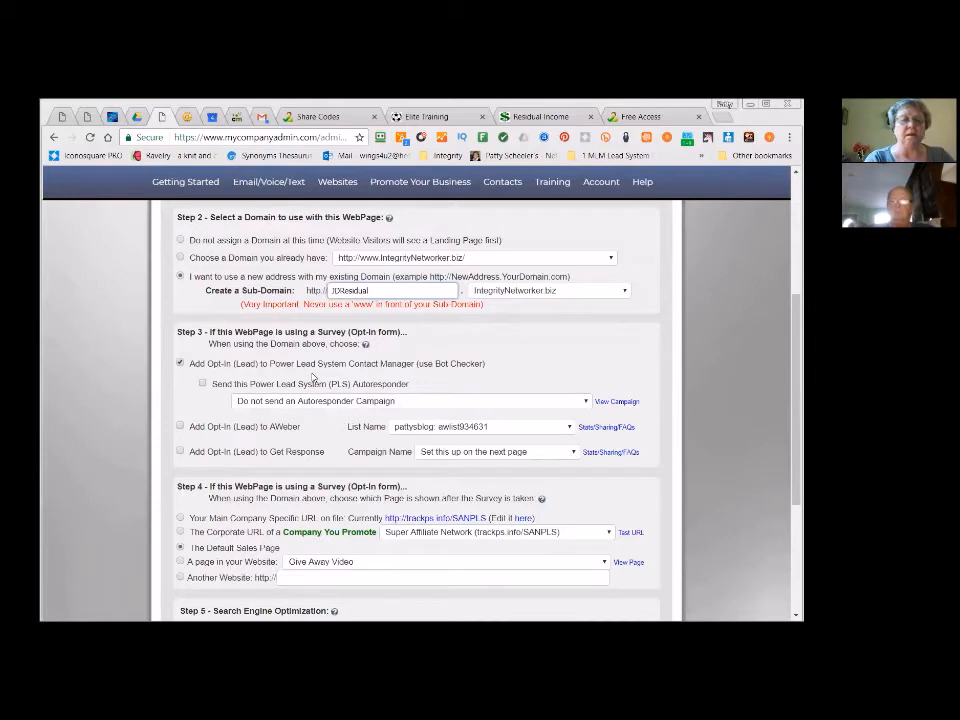
pyautogui.click(203, 385)
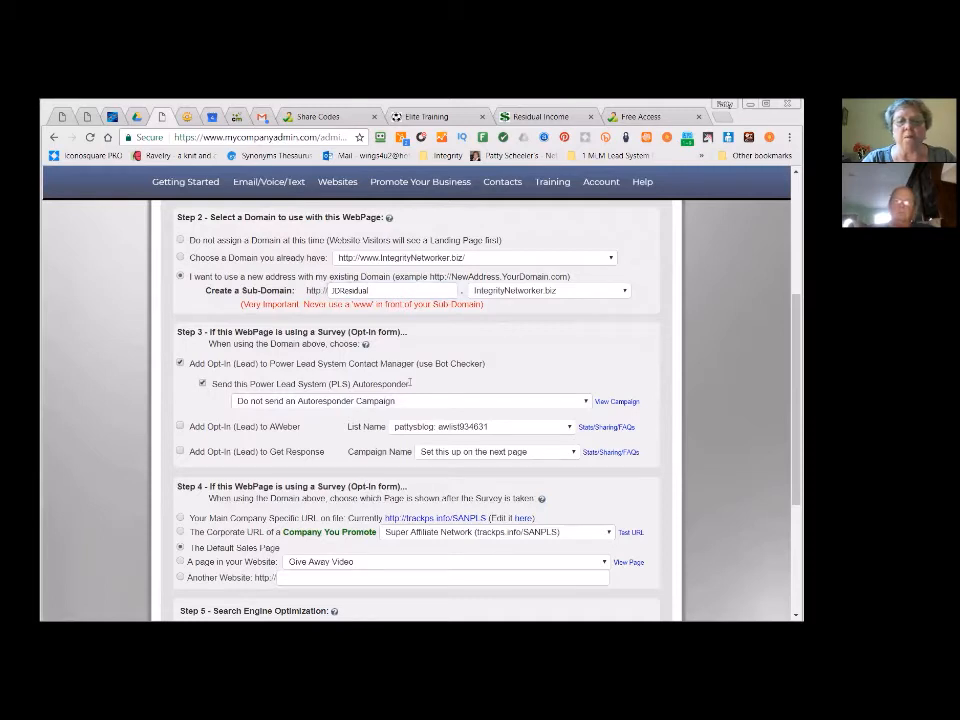
pyautogui.click(587, 402)
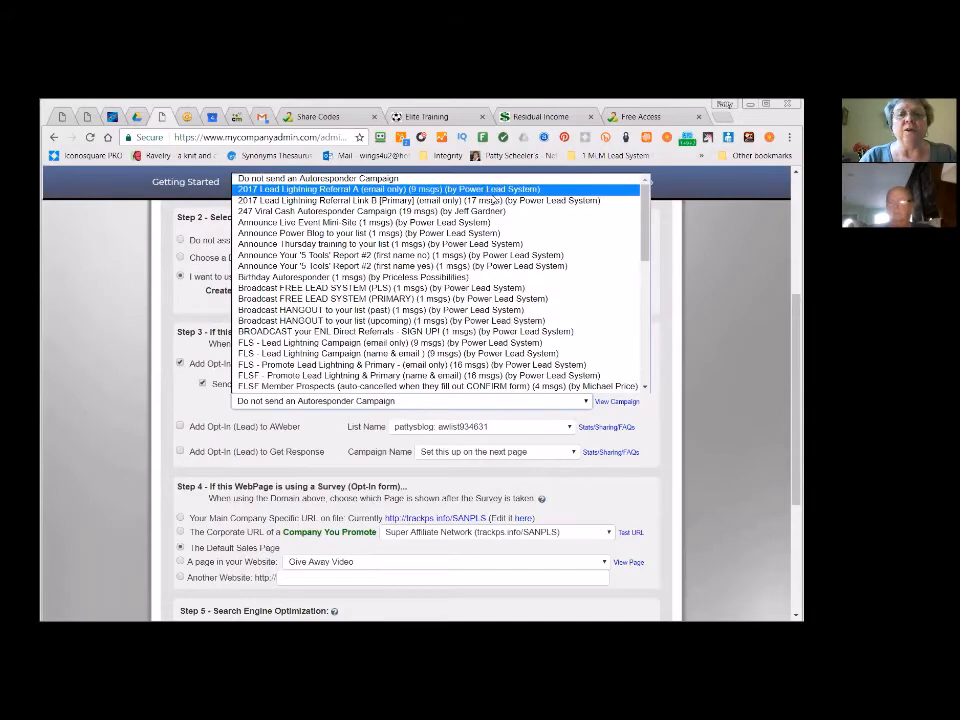
pyautogui.click(494, 201)
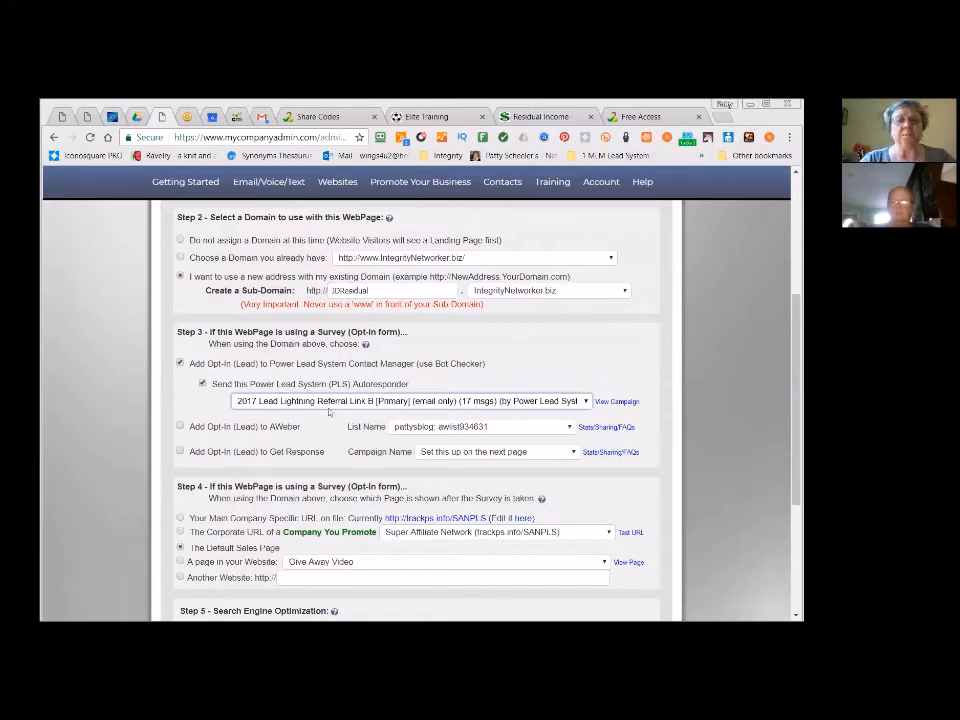
pyautogui.click(333, 290)
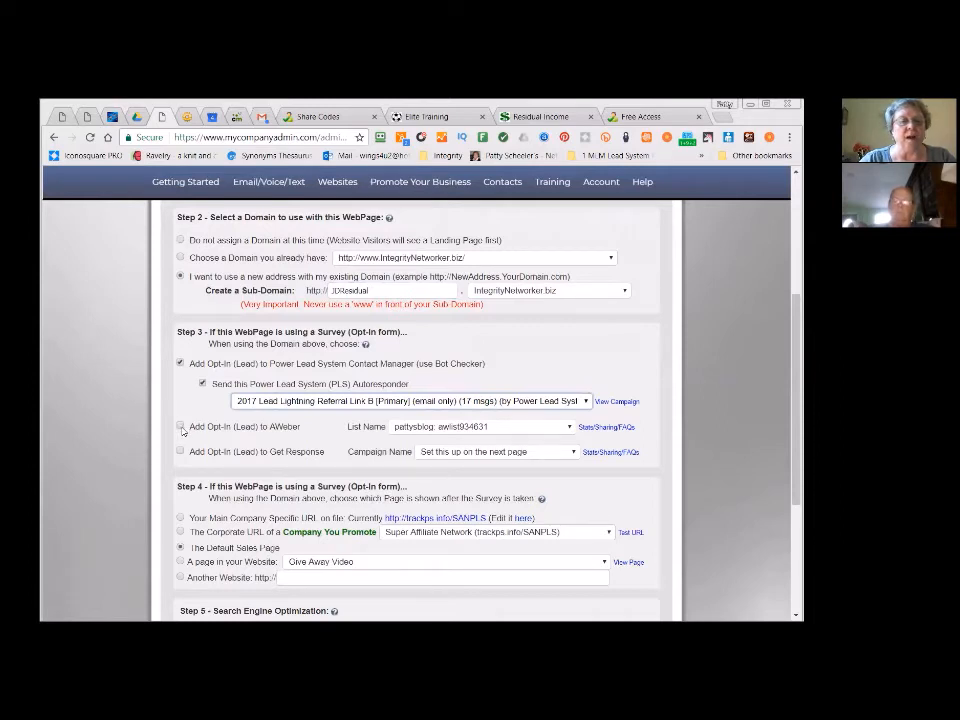
# - Add opt-ins to the AWeber list Power Lead System: awlist4733509 and re-enable the PLS contact manager and autoresponder options
pyautogui.click(181, 427)
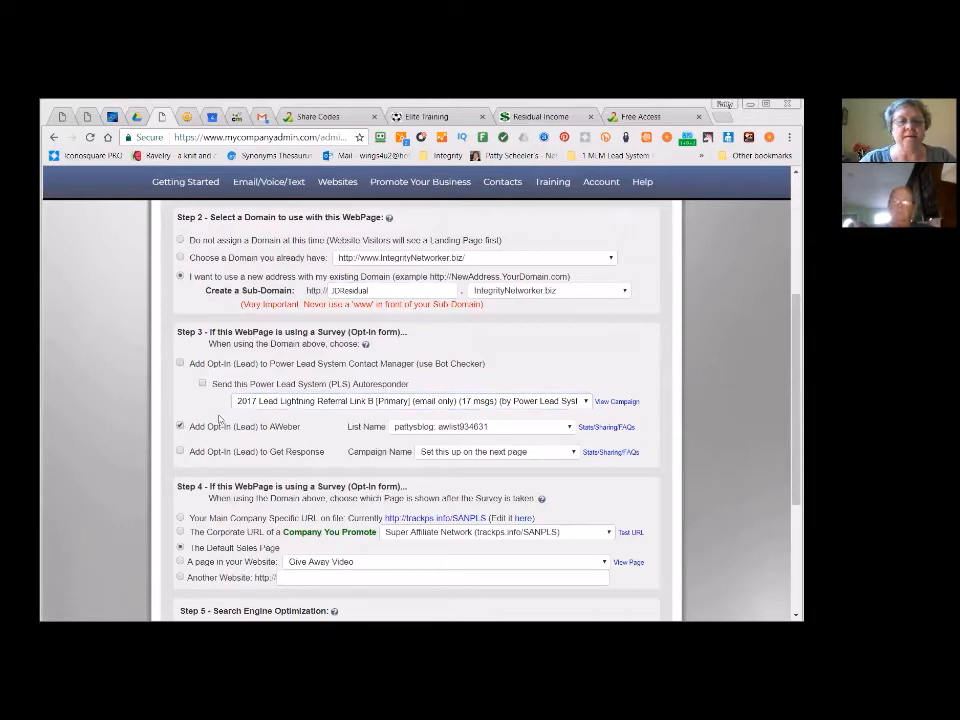
pyautogui.click(551, 430)
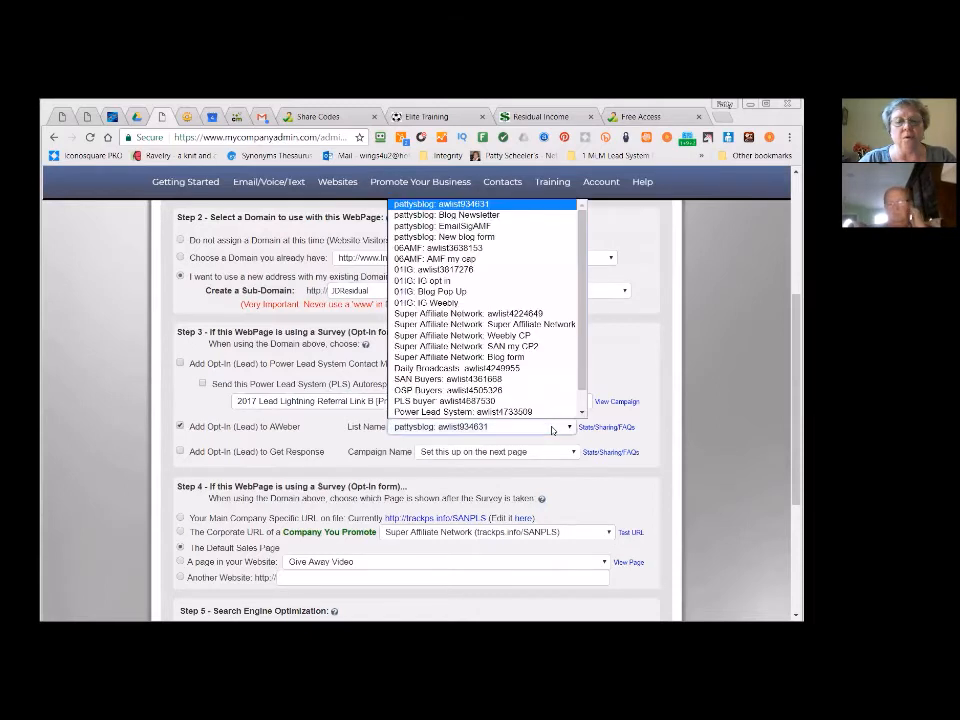
pyautogui.click(512, 410)
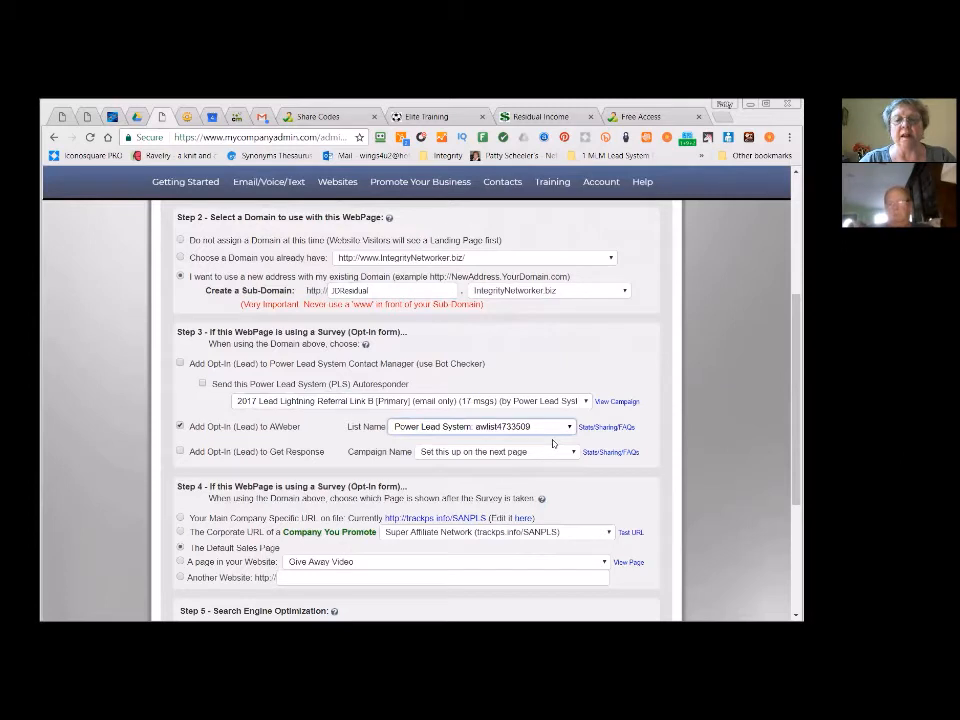
pyautogui.click(203, 385)
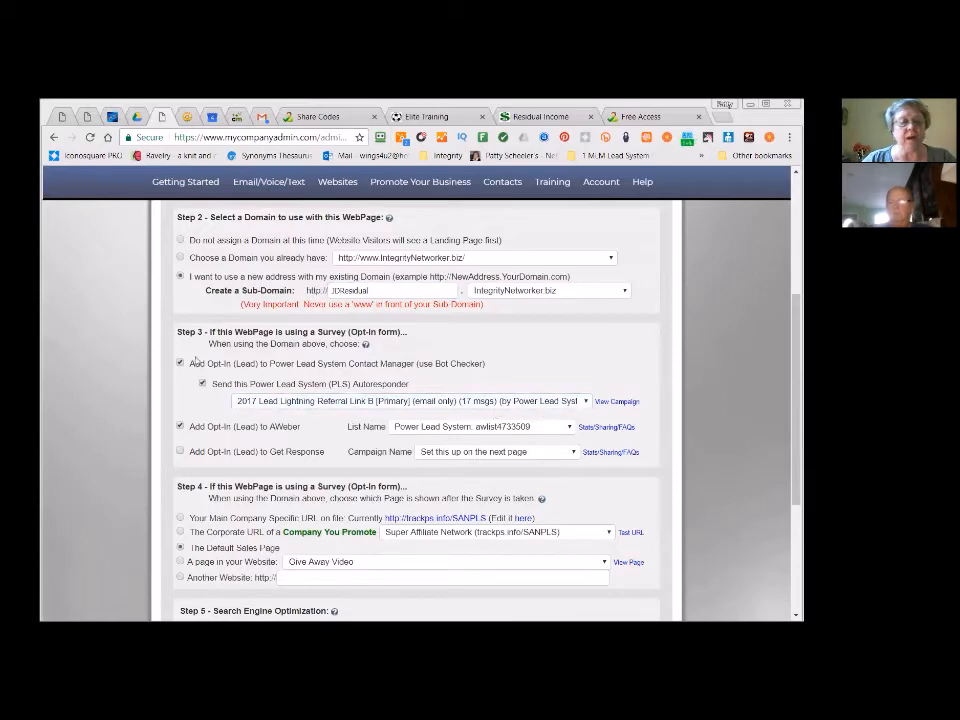
# - Set the page shown after the survey to the website page VIP Lead Capture #6 (name & email) made 1/2/2018
pyautogui.scroll(-3, 178, 281)
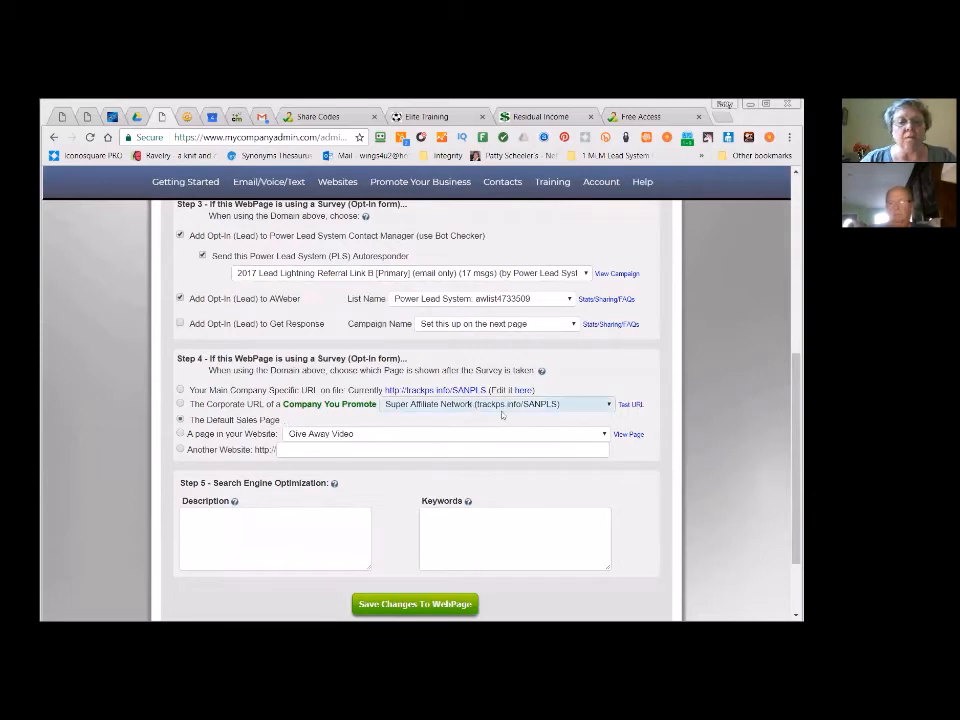
pyautogui.click(604, 434)
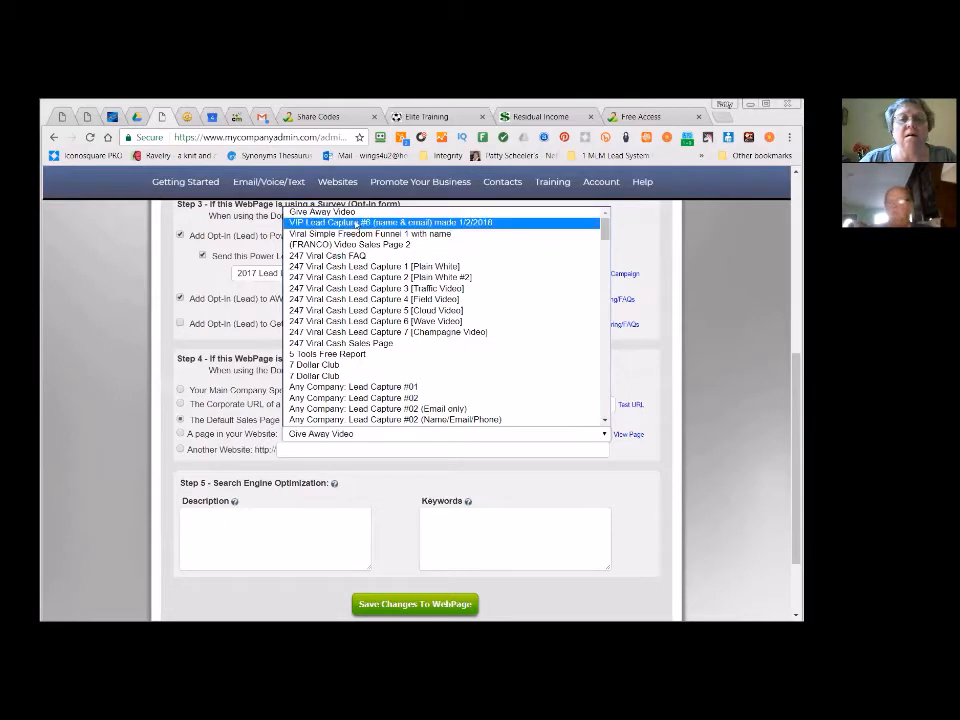
pyautogui.click(356, 223)
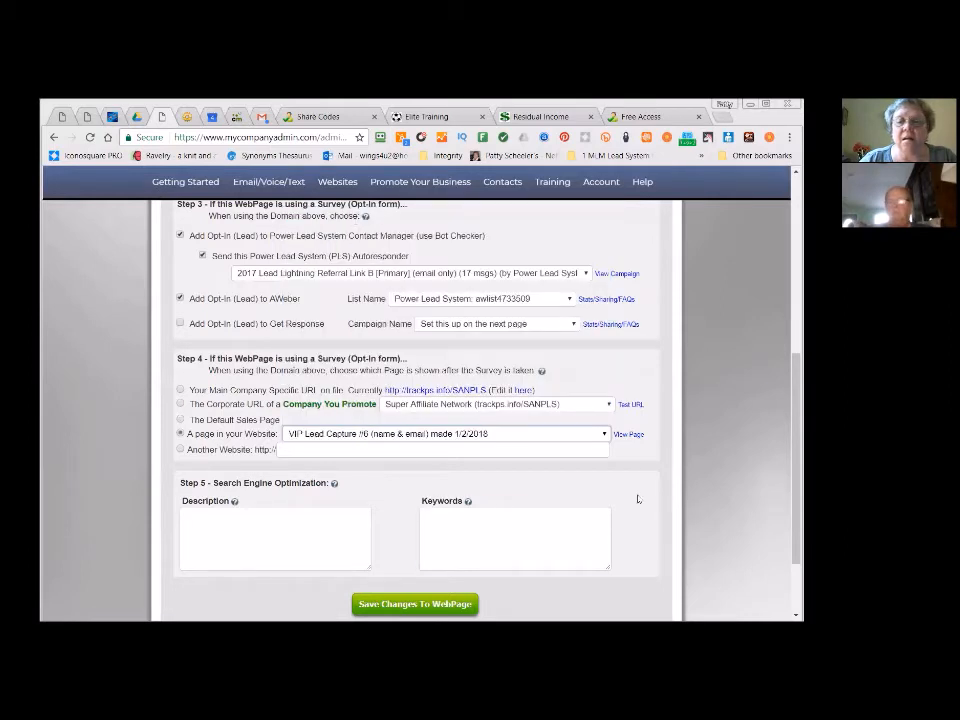
# - Select Sales Page (SPA) as the website page shown after the survey is taken
pyautogui.click(590, 435)
pyautogui.scroll(-5, 425, 350)
pyautogui.scroll(-8, 425, 350)
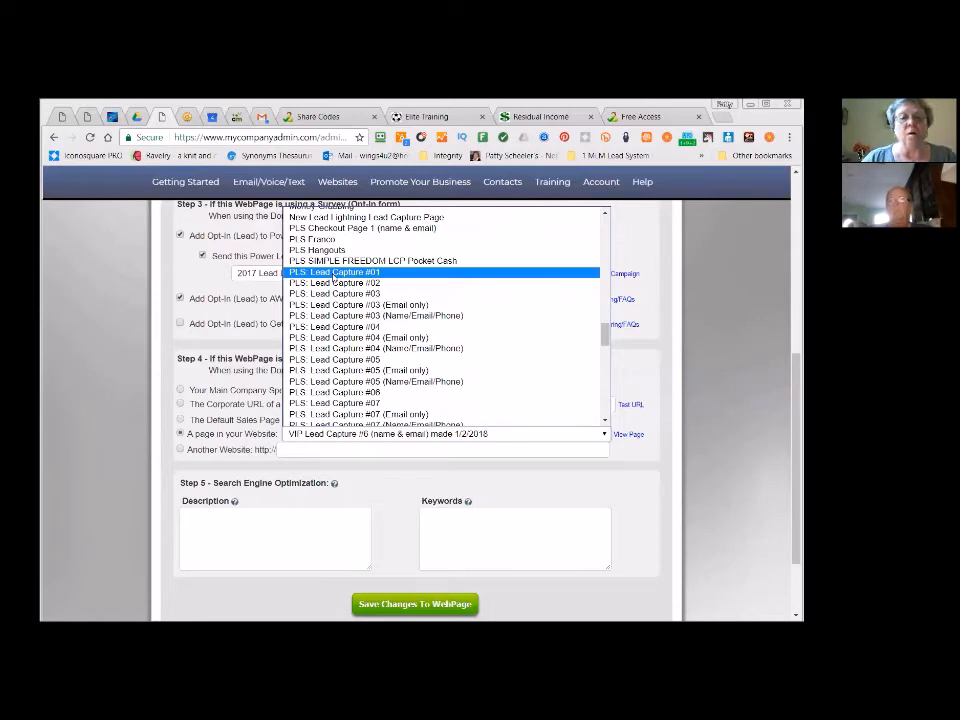
pyautogui.scroll(-15, 340, 300)
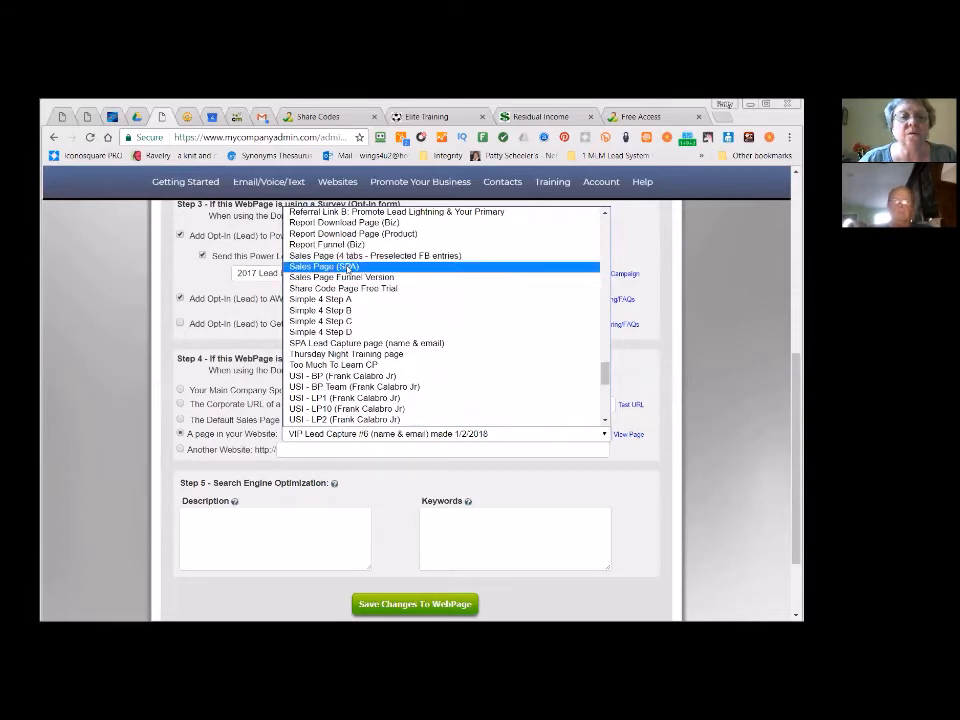
pyautogui.click(347, 268)
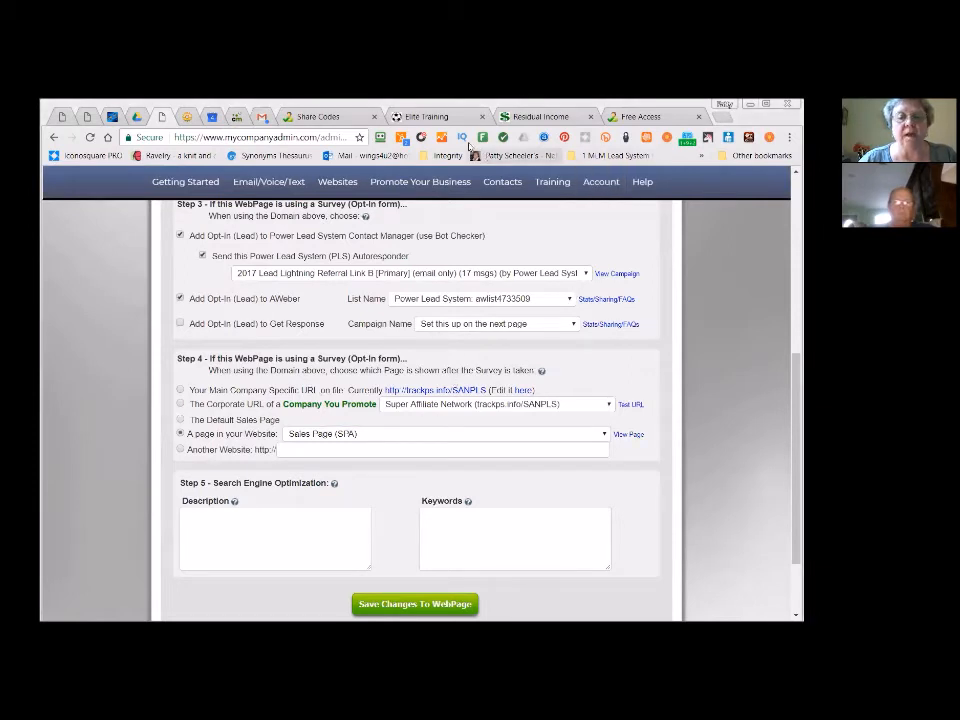
# - Set the website page shown after the survey to Sales Page (4 tabs - Preselected FB entries)
pyautogui.click(604, 436)
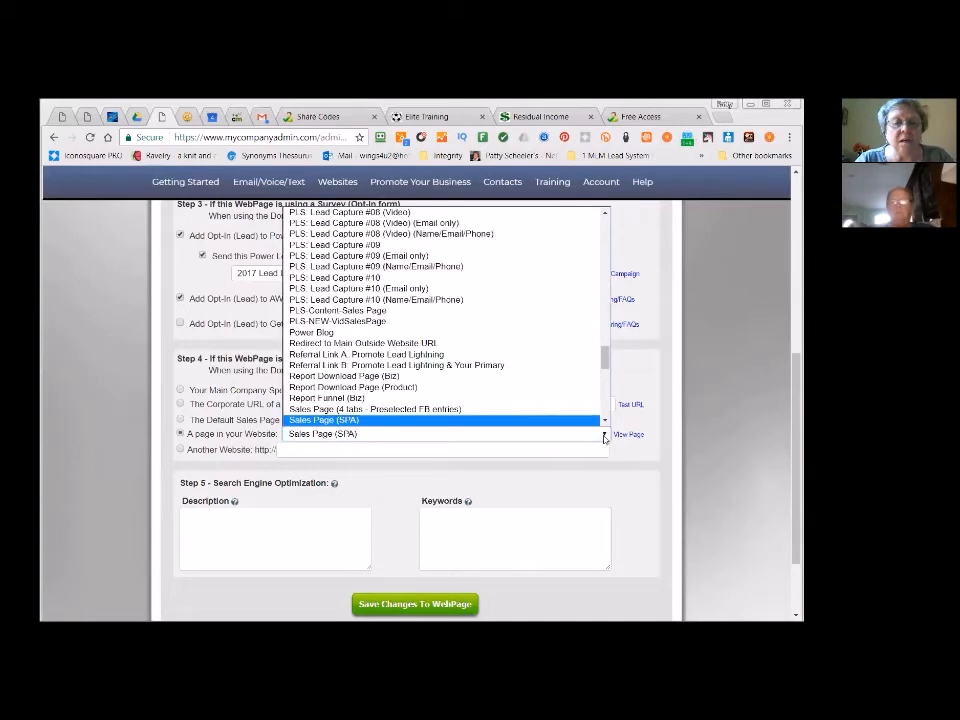
pyautogui.scroll(-3, 510, 399)
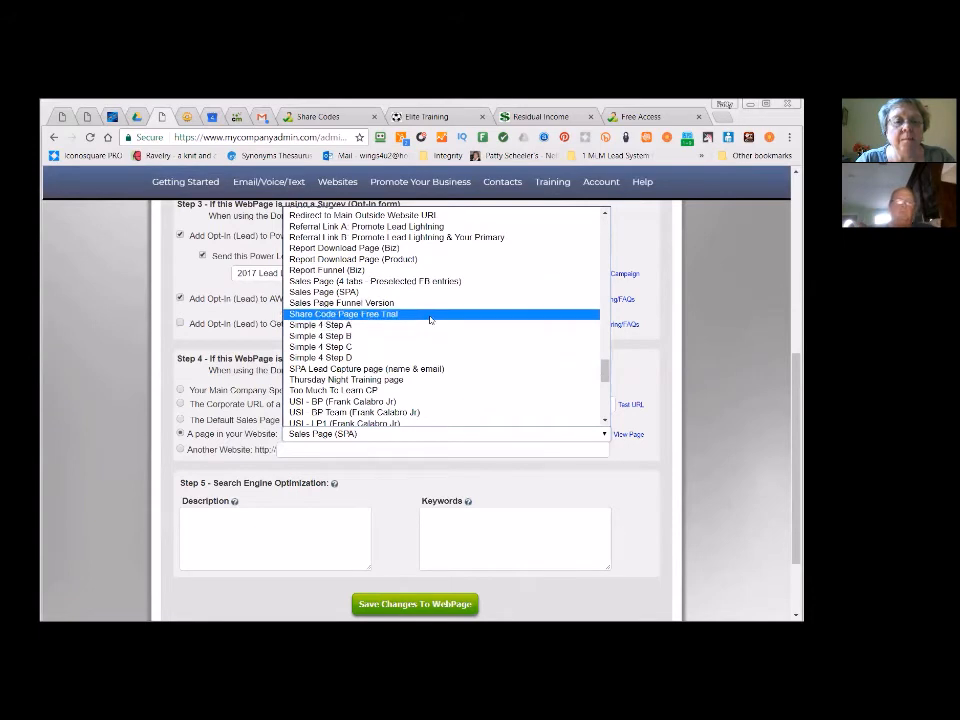
pyautogui.scroll(3, 430, 320)
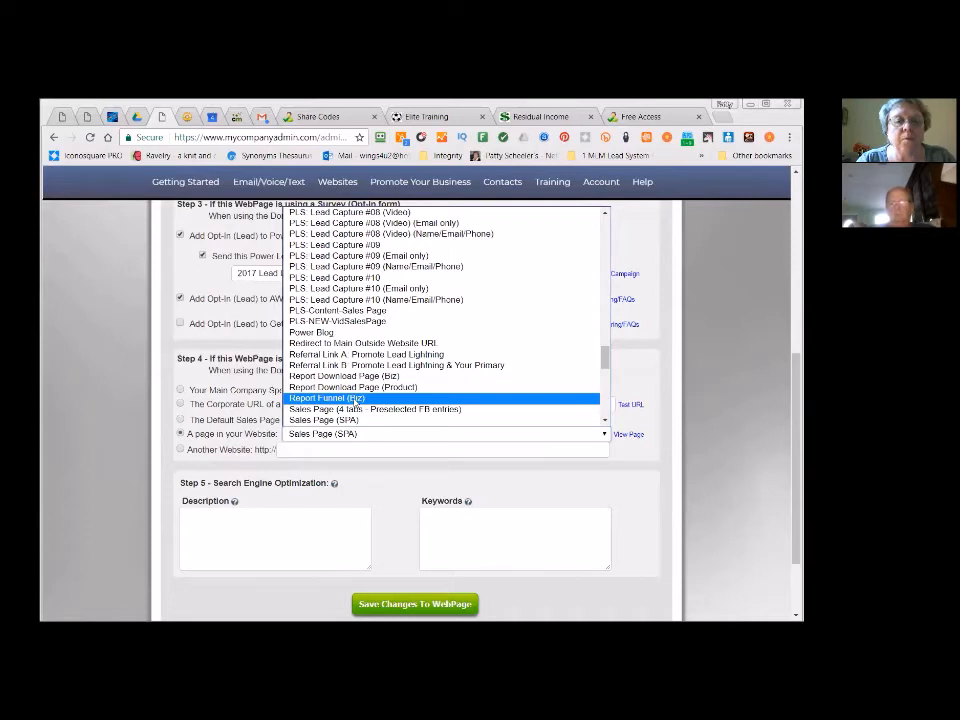
pyautogui.click(357, 410)
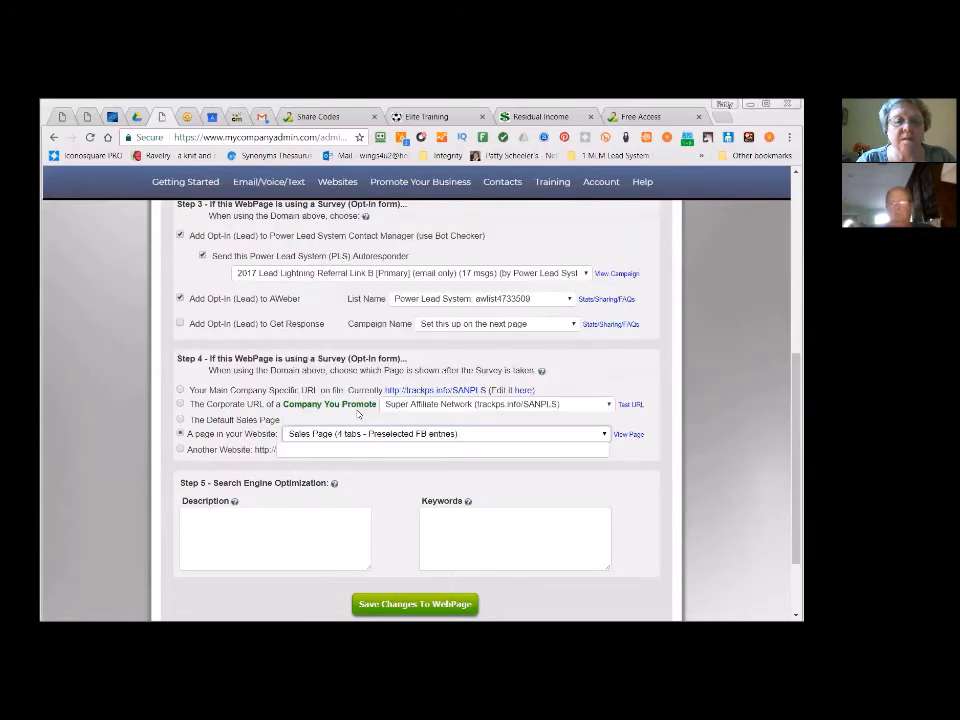
# - Save the basic settings of the web page and continue to the custom background options
pyautogui.click(630, 436)
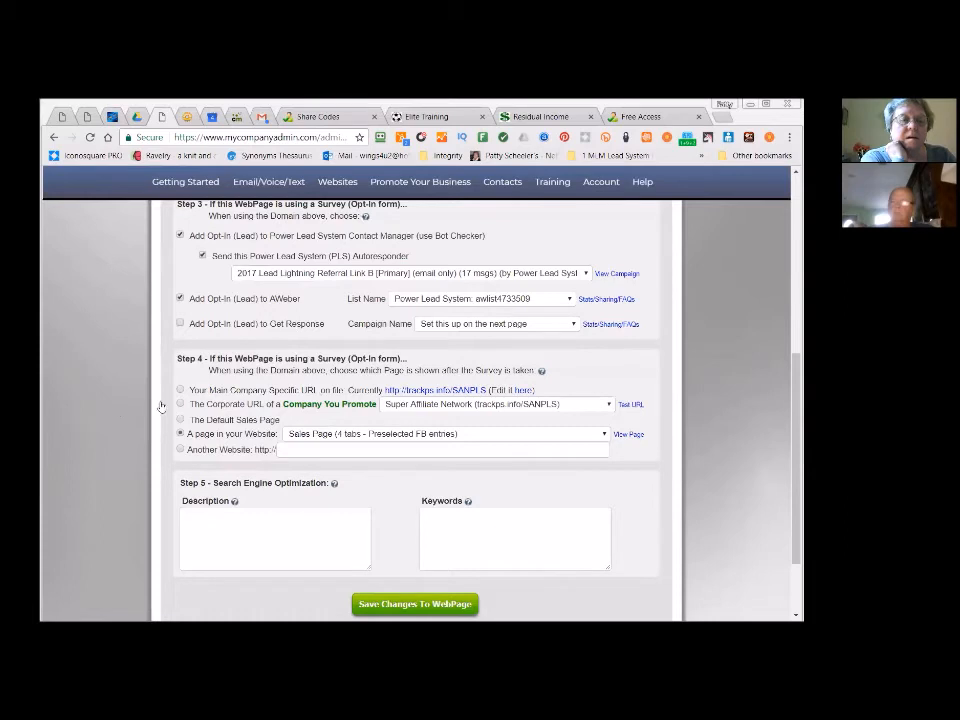
pyautogui.click(181, 297)
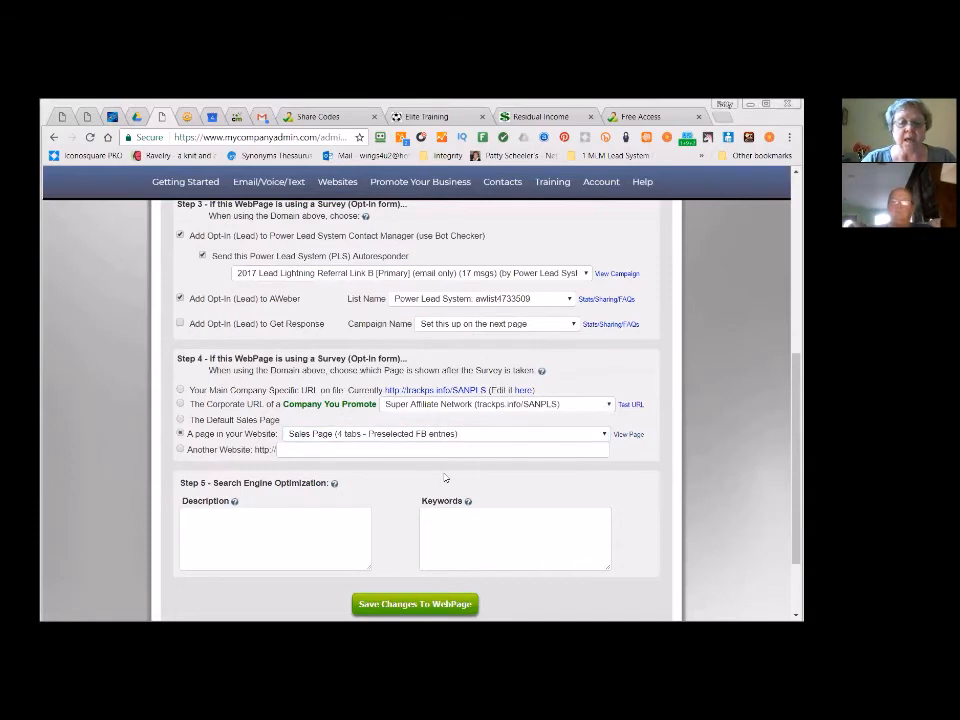
pyautogui.scroll(-1, 445, 478)
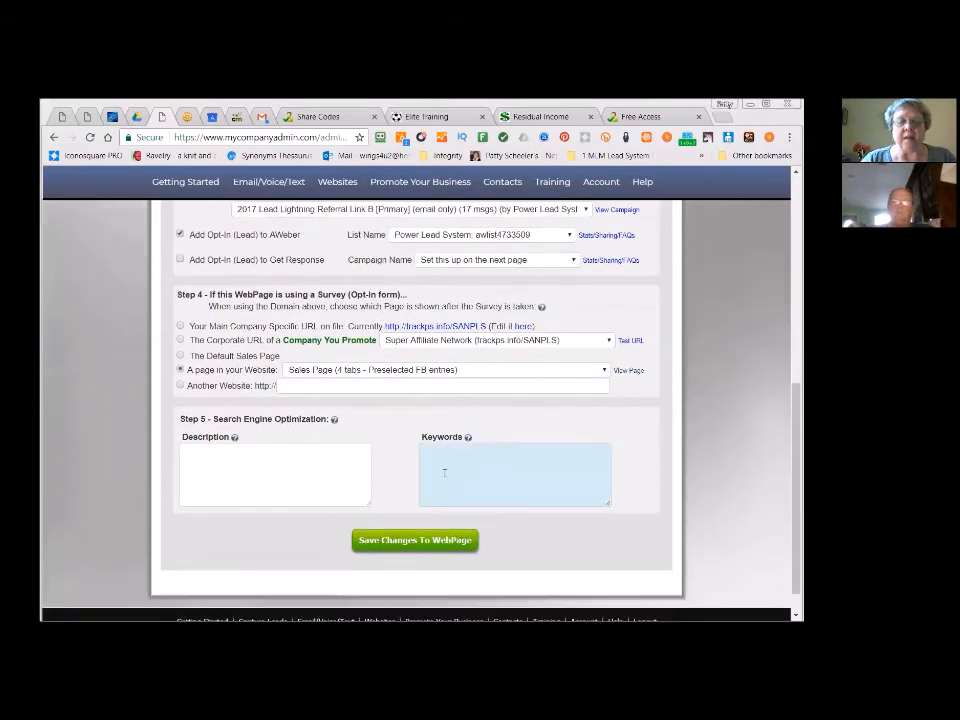
pyautogui.click(416, 542)
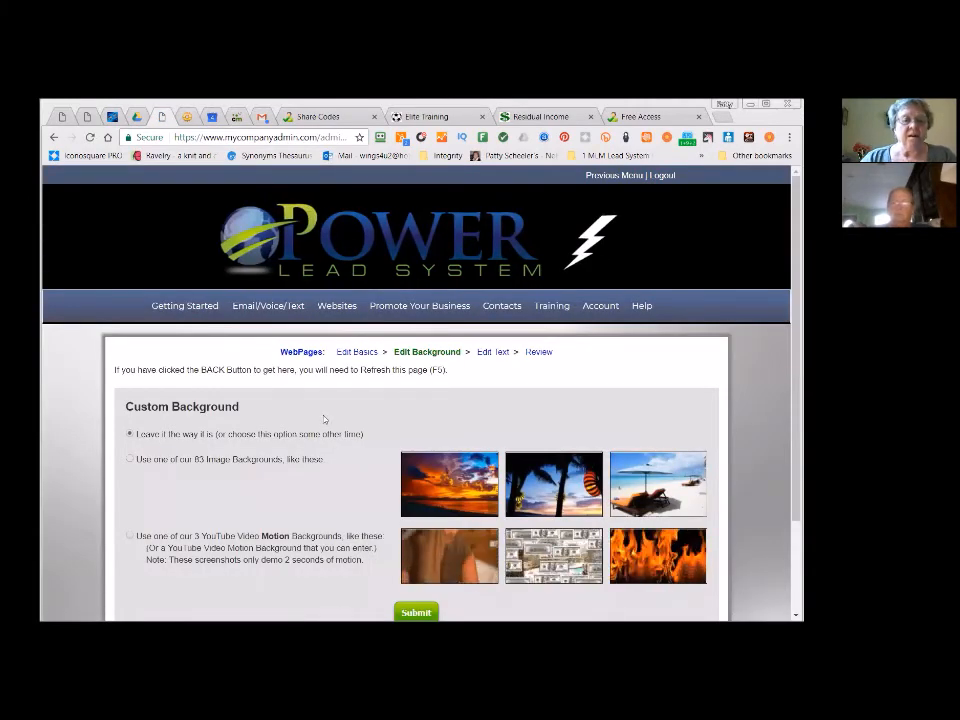
# - Open the collection of 83 image backgrounds and keep the current white background for the page
pyautogui.scroll(-3, 344, 412)
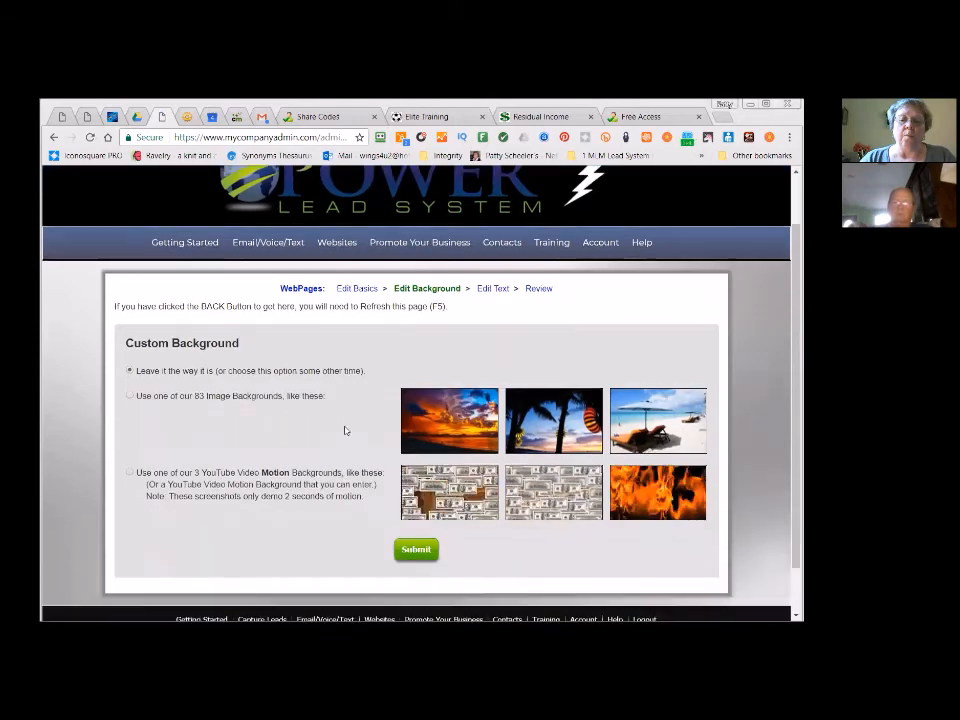
pyautogui.scroll(2, 344, 420)
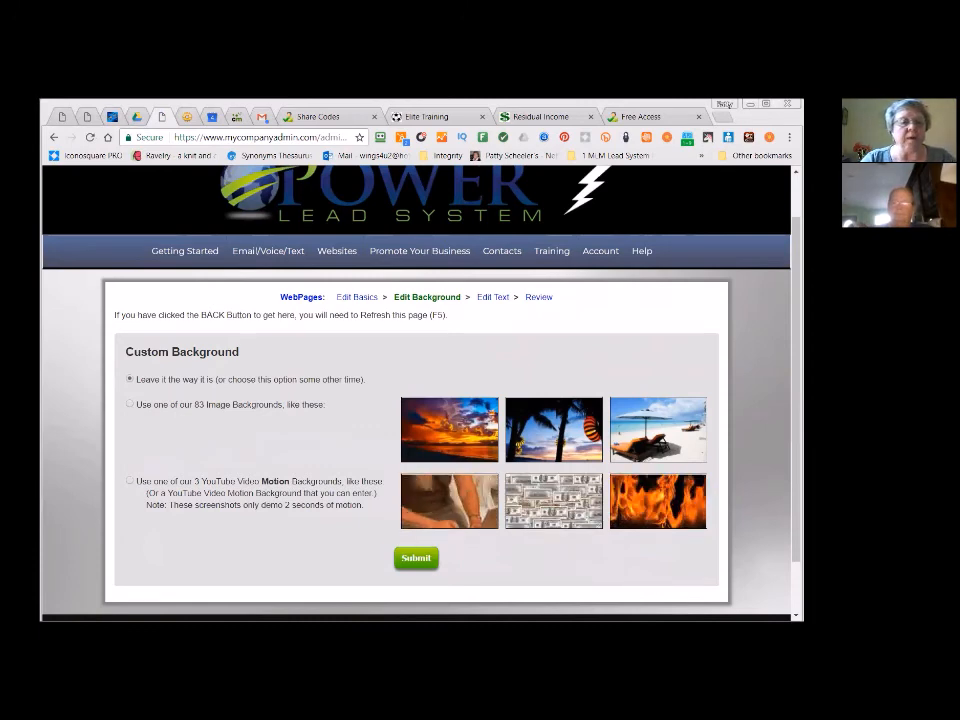
pyautogui.click(130, 405)
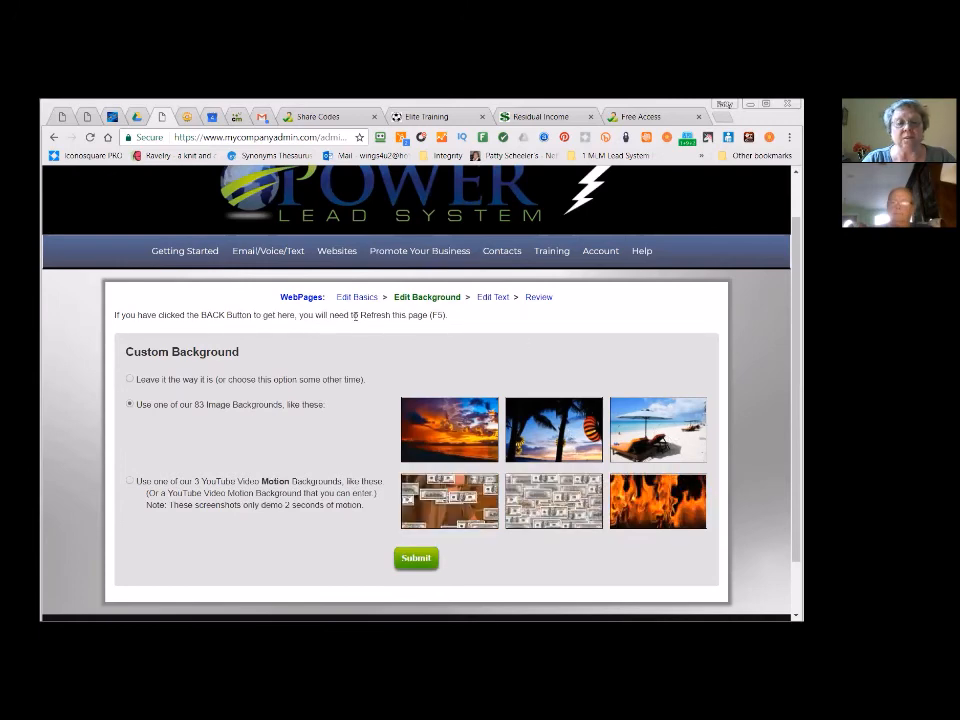
pyautogui.click(417, 560)
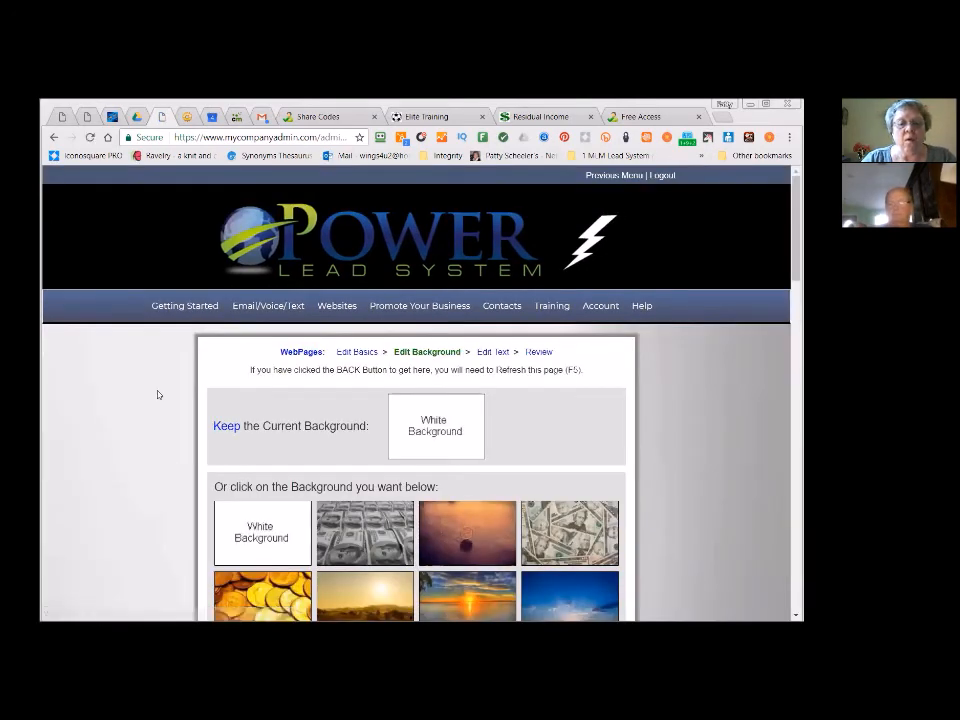
pyautogui.scroll(-1, 157, 394)
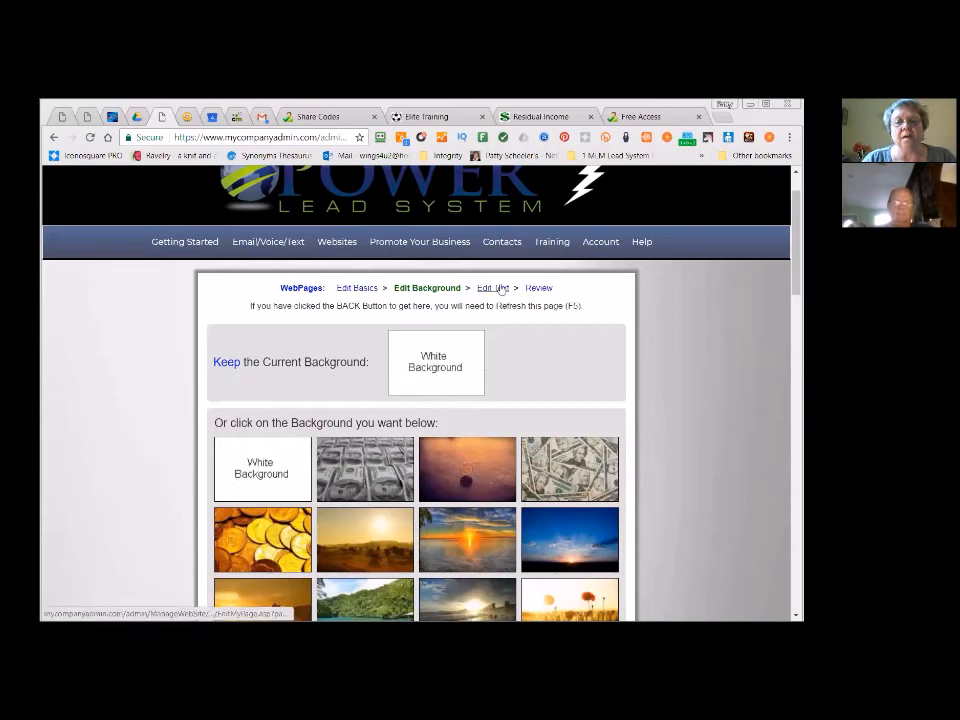
pyautogui.click(225, 366)
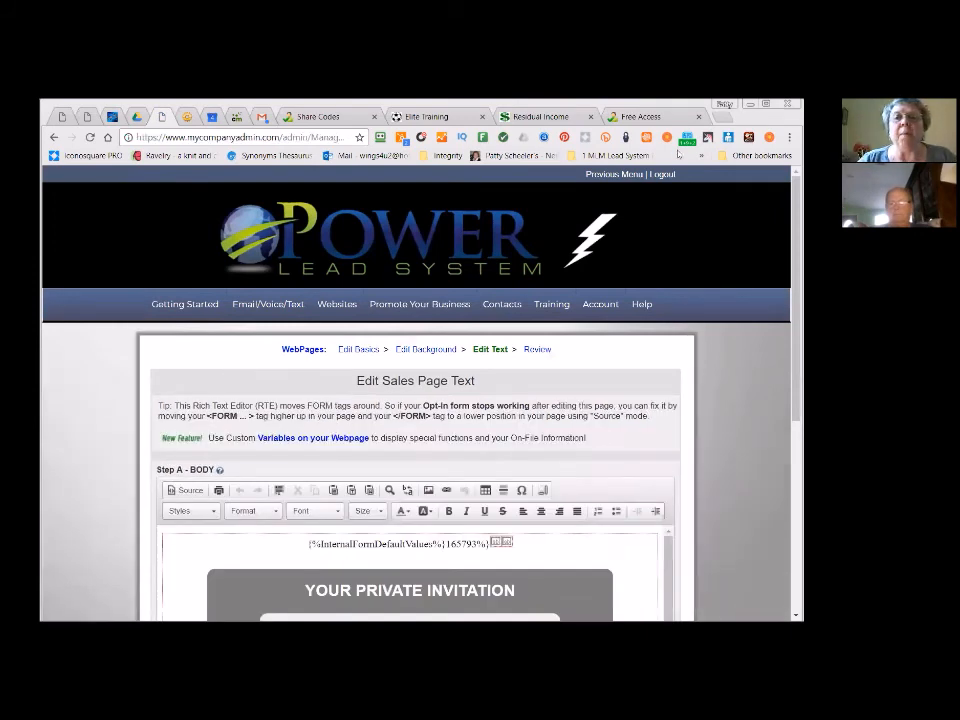
# - Compare the Free Access, Residual Income and Elite Training sample capture pages and return to the page text editor
pyautogui.click(628, 118)
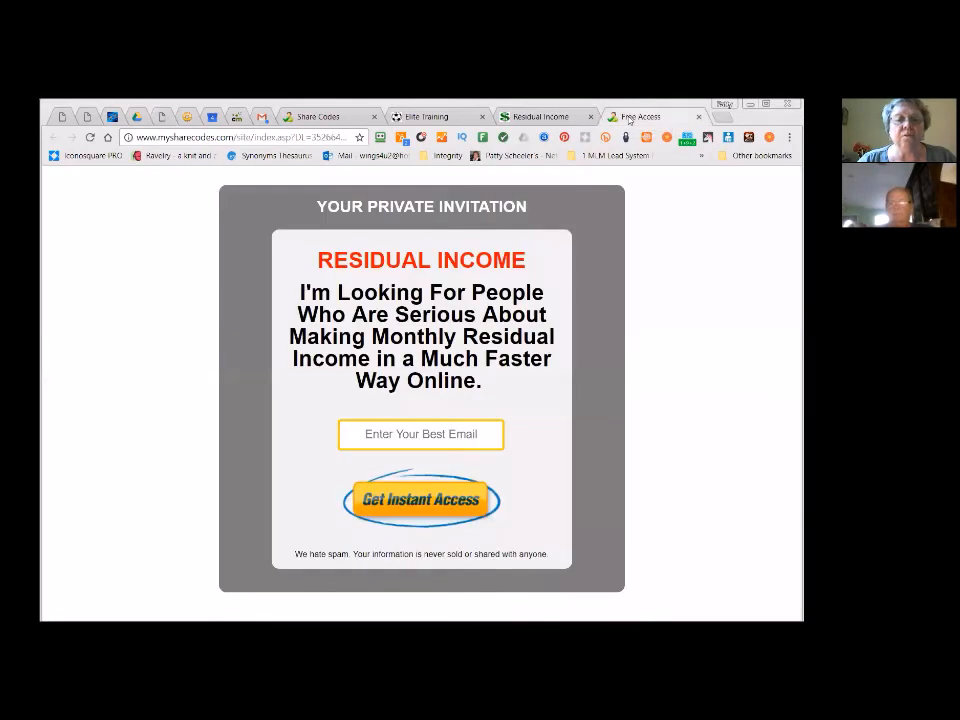
pyautogui.click(545, 118)
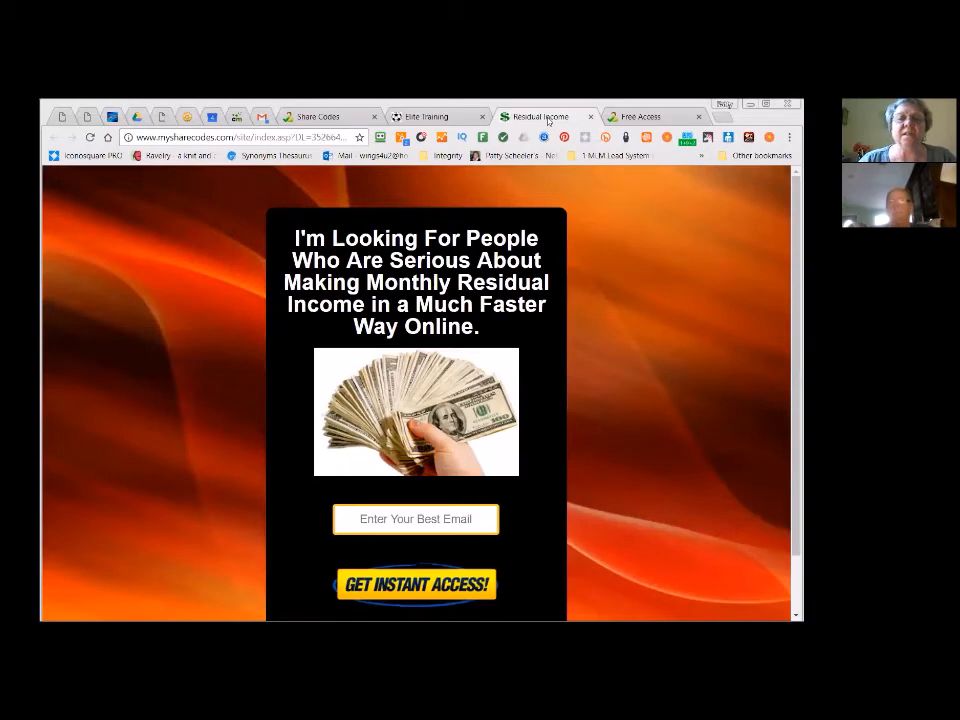
pyautogui.click(424, 119)
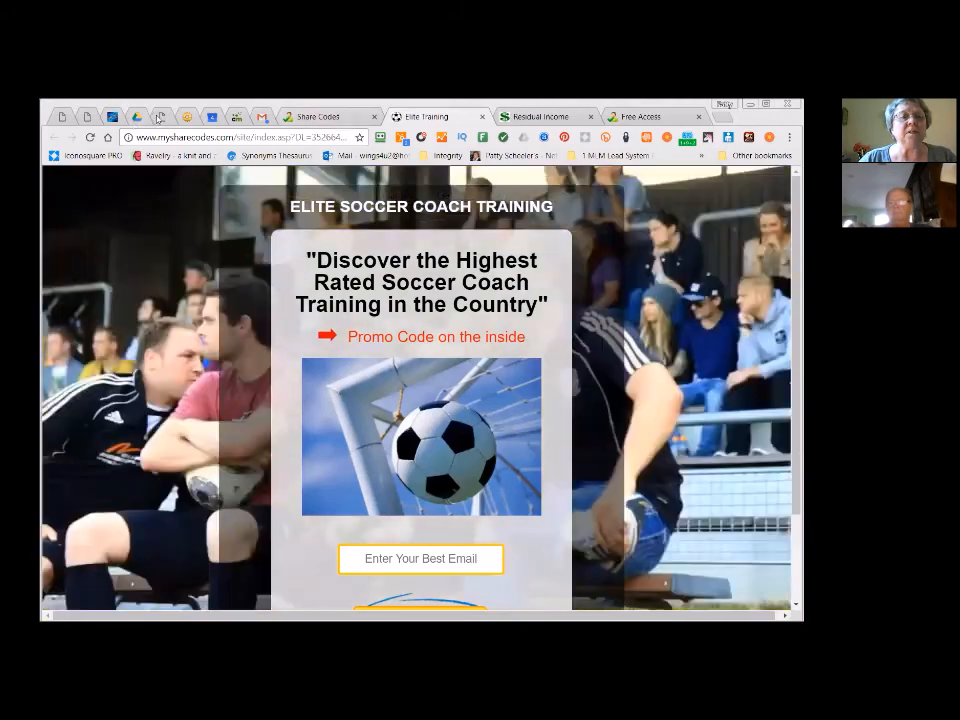
pyautogui.click(161, 117)
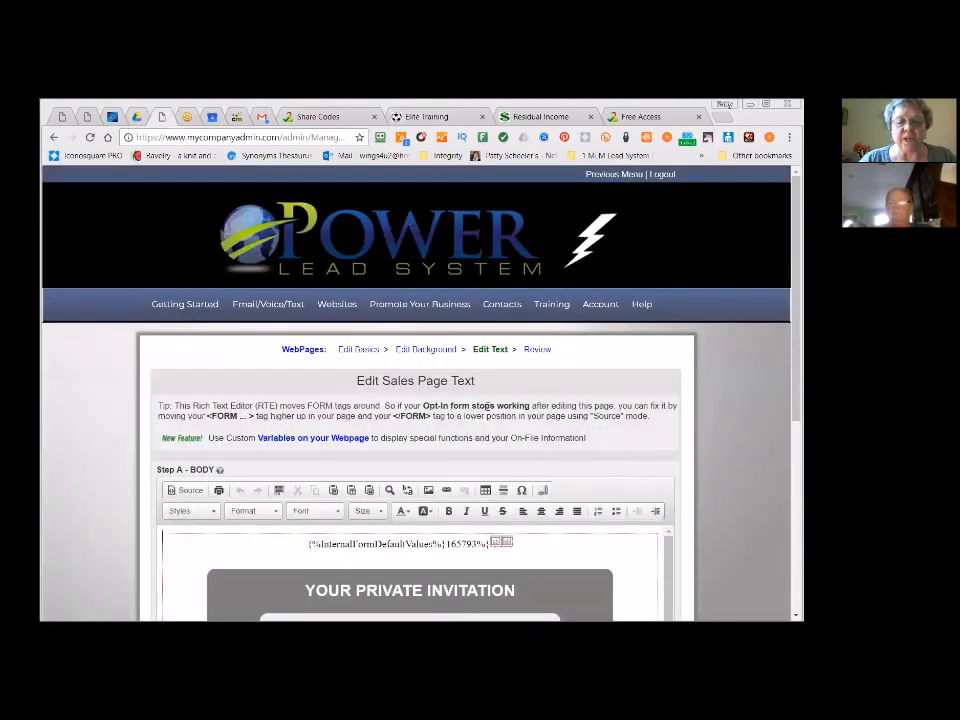
# - Review the capture page's body text, save it without edits, and view the published page
pyautogui.scroll(-5, 490, 406)
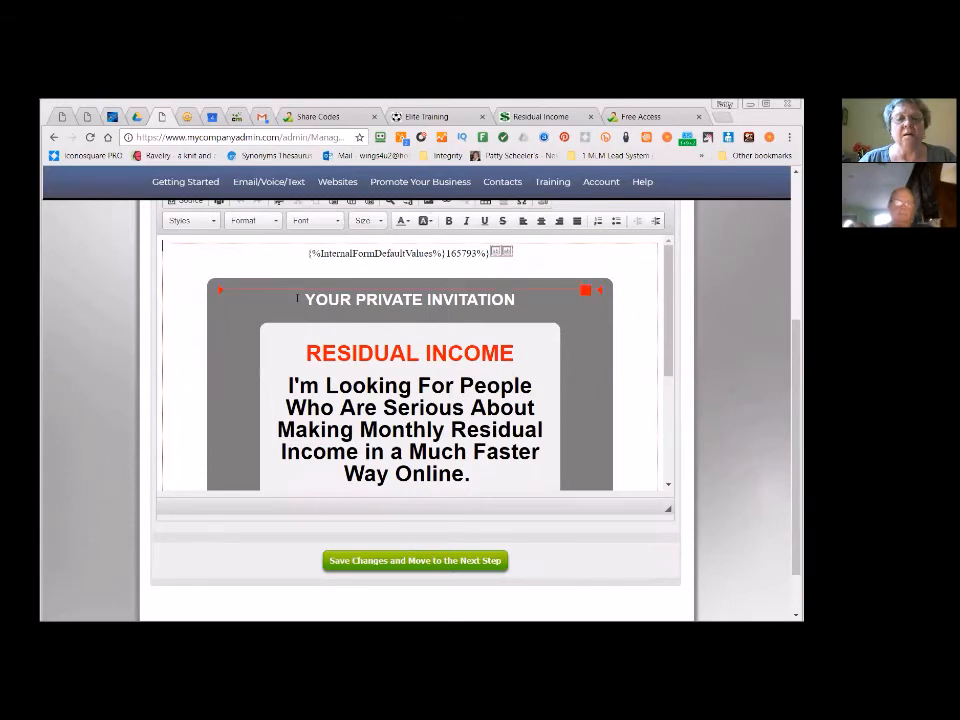
pyautogui.scroll(-2, 559, 407)
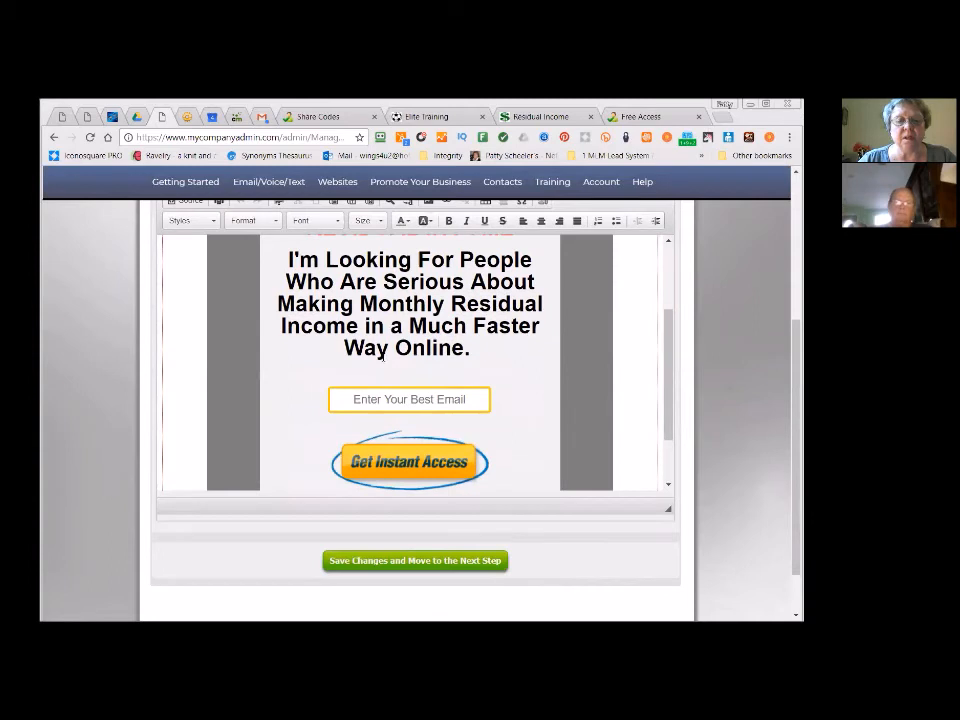
pyautogui.scroll(2, 382, 355)
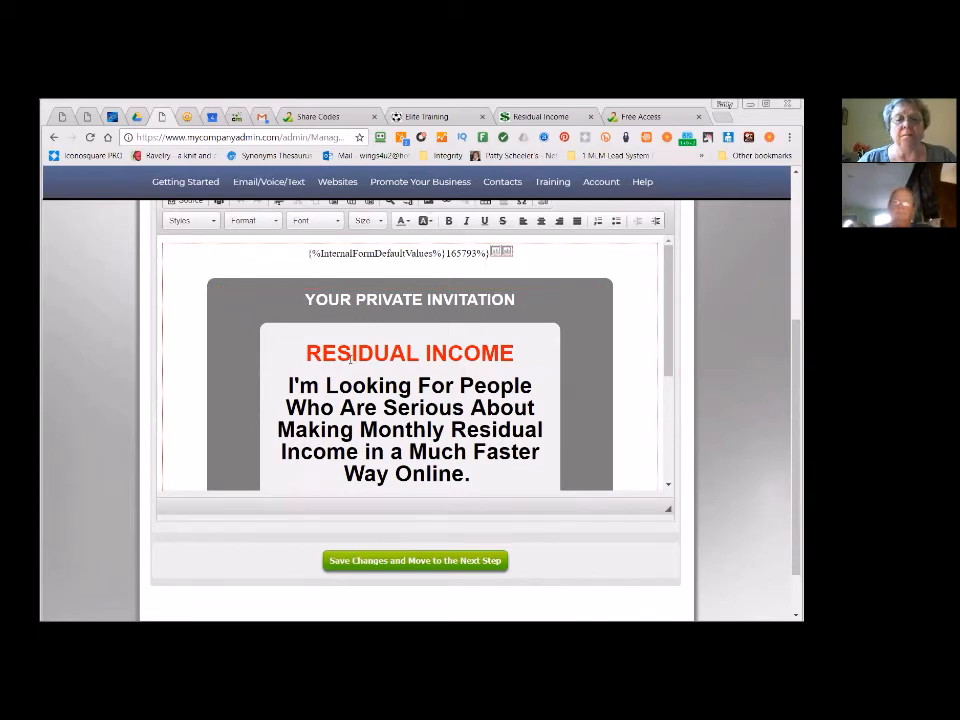
pyautogui.scroll(-2, 291, 385)
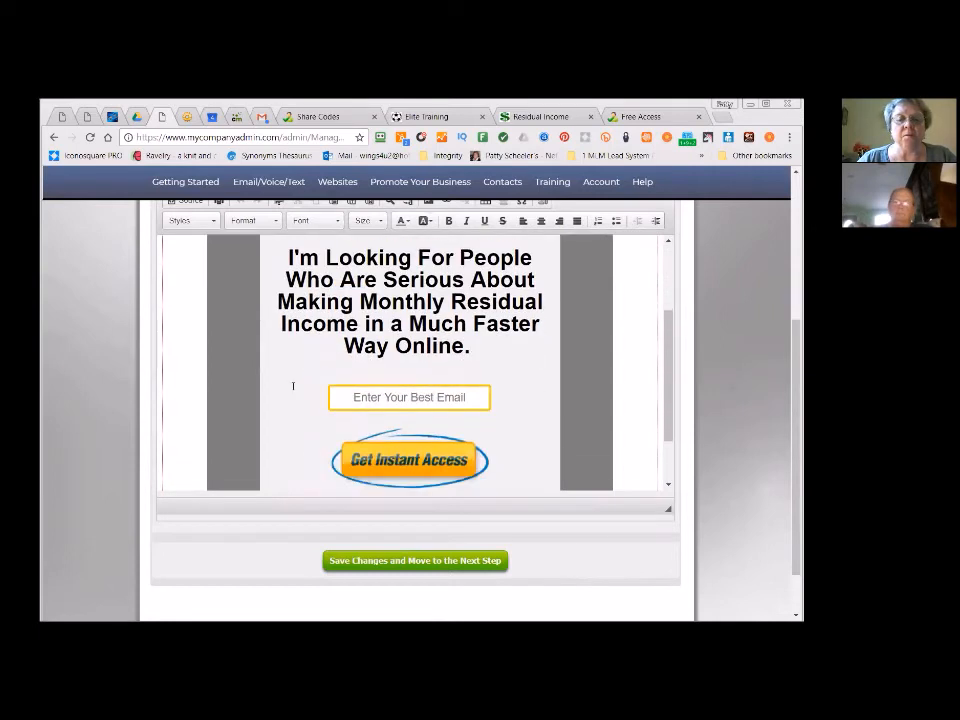
pyautogui.scroll(1, 293, 385)
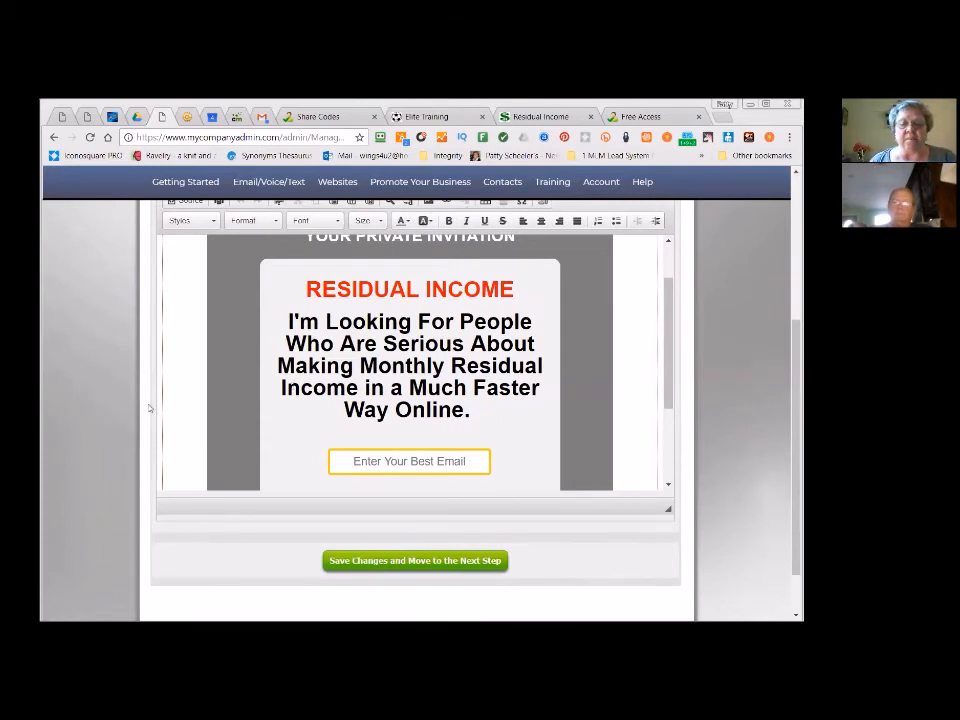
pyautogui.click(413, 562)
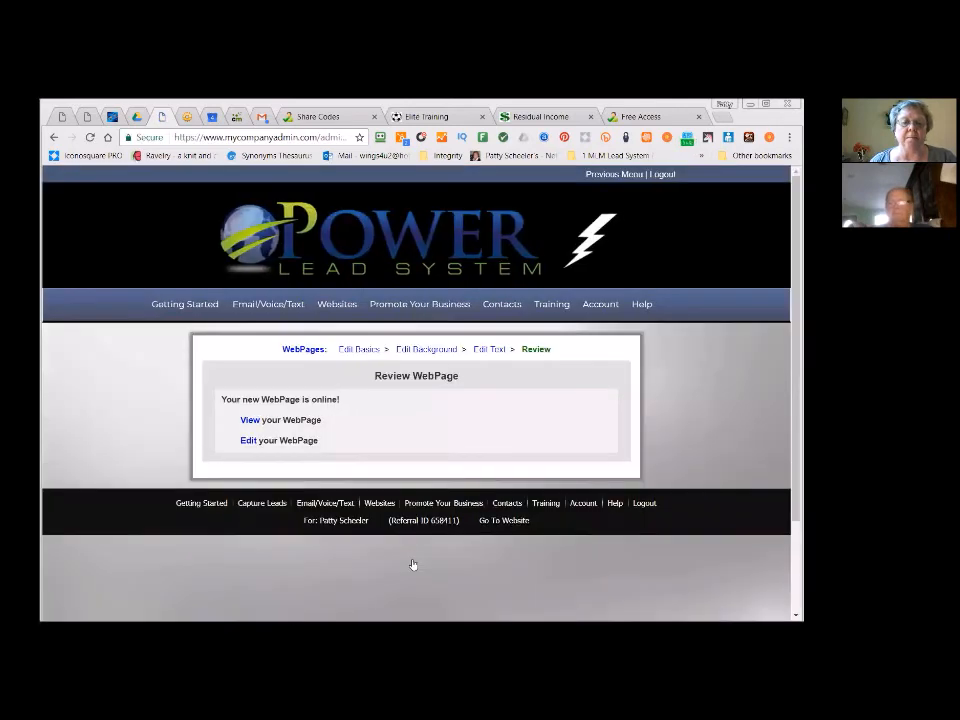
pyautogui.click(250, 422)
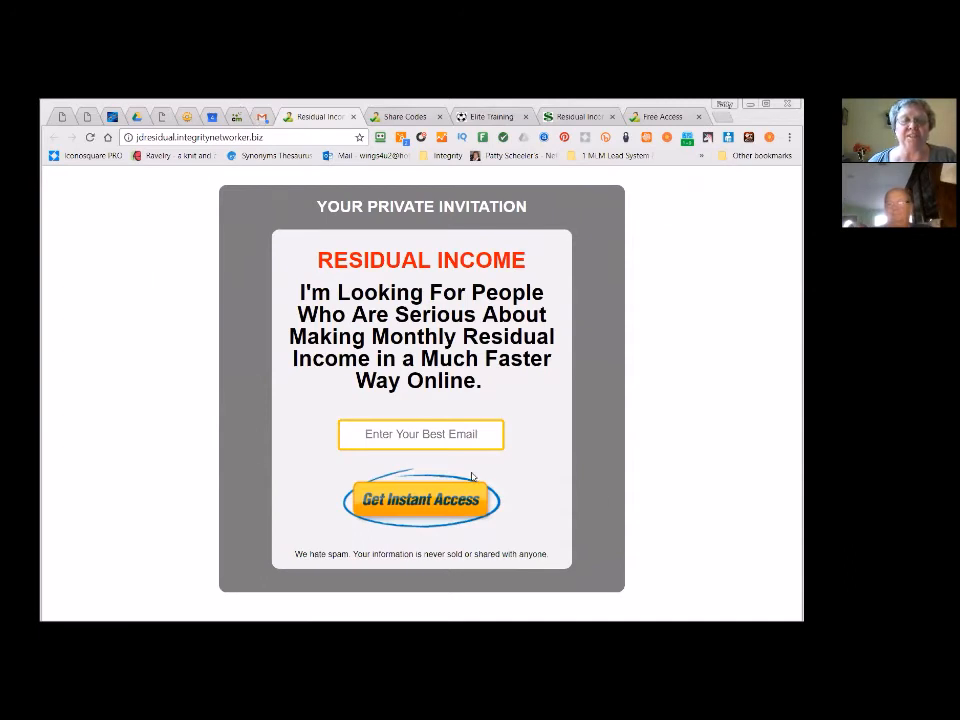
pyautogui.click(352, 118)
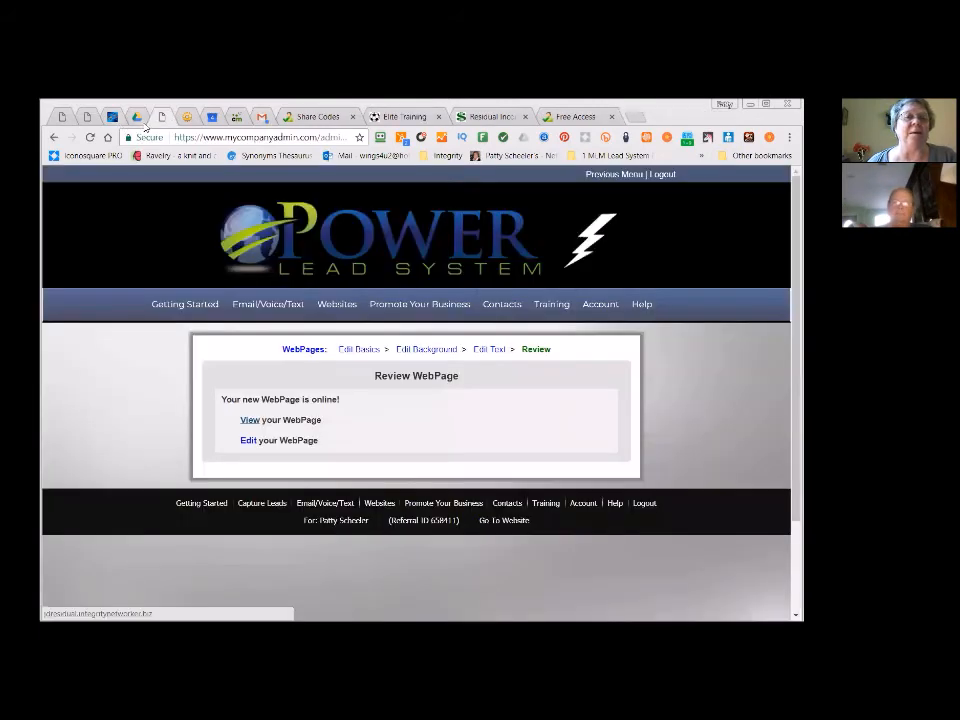
# - Reopen the web page's image backgrounds, apply the palm trees with striped lanterns image, and check it in the text editor
pyautogui.click(245, 443)
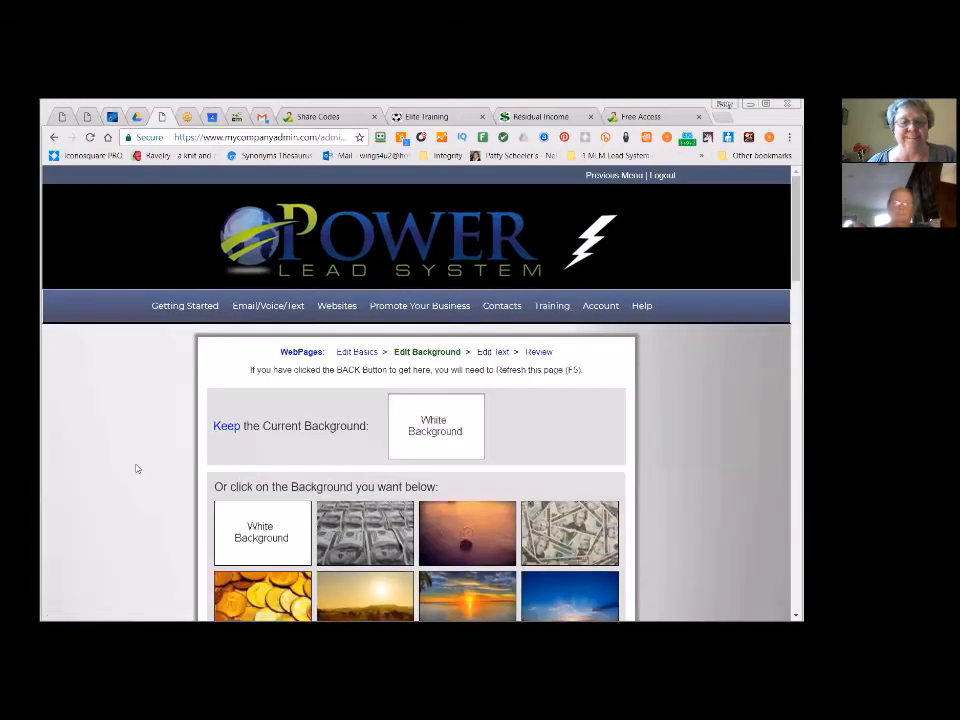
pyautogui.scroll(-3, 138, 467)
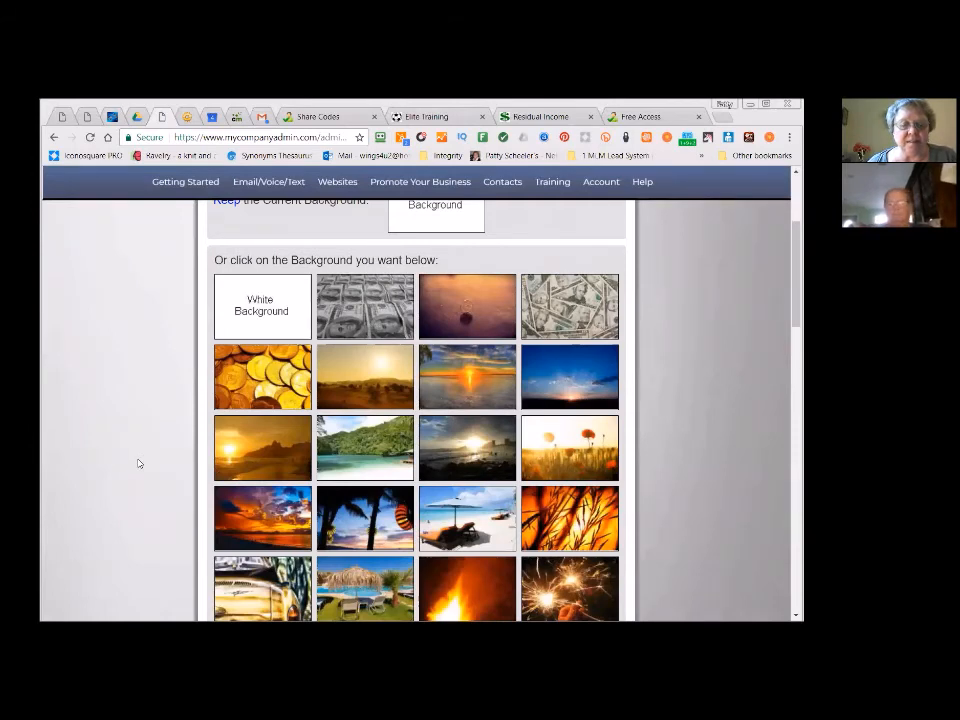
pyautogui.scroll(-3, 139, 463)
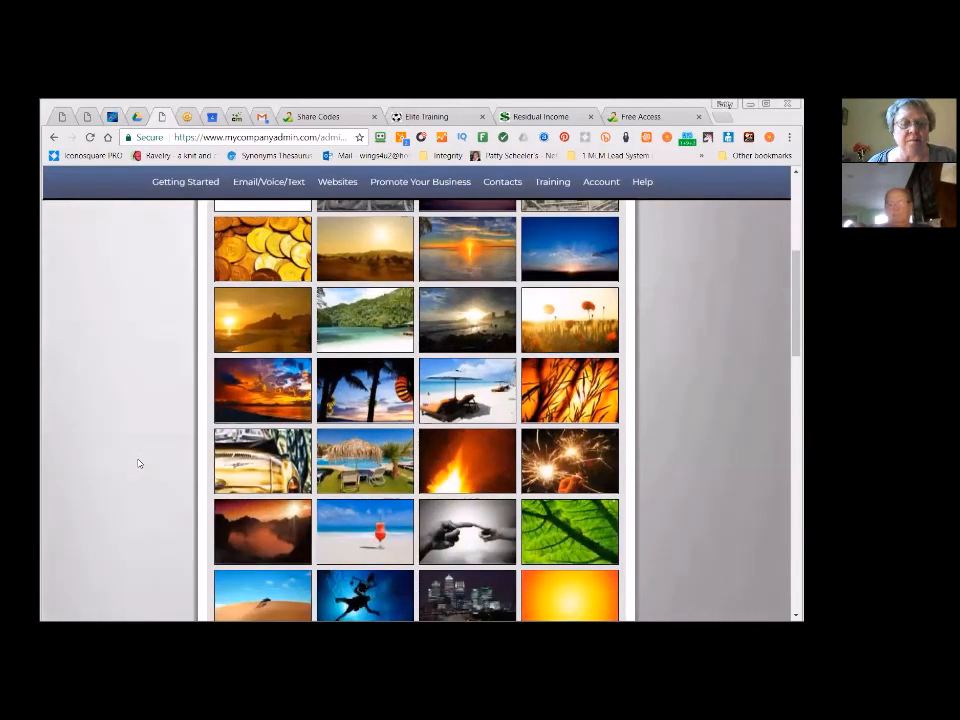
pyautogui.scroll(-2, 139, 463)
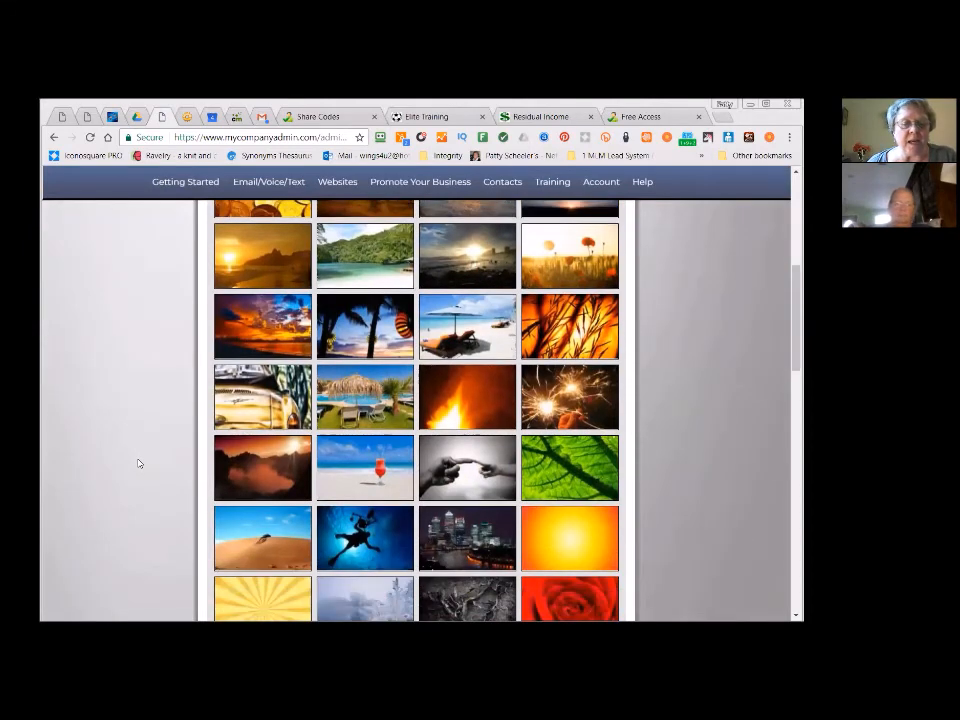
pyautogui.scroll(1, 139, 463)
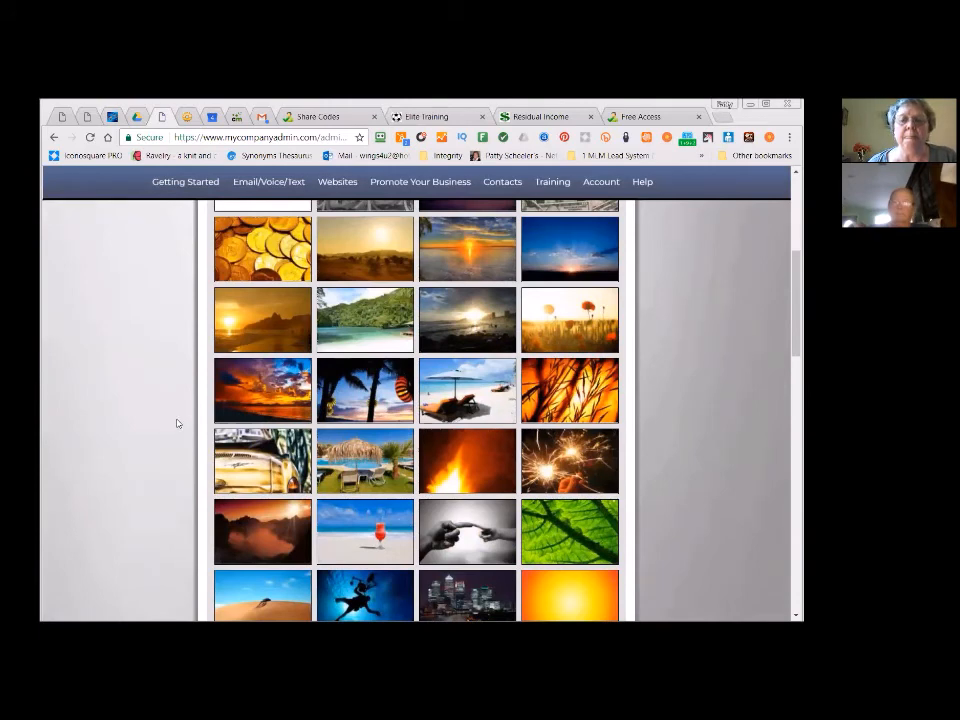
pyautogui.click(353, 387)
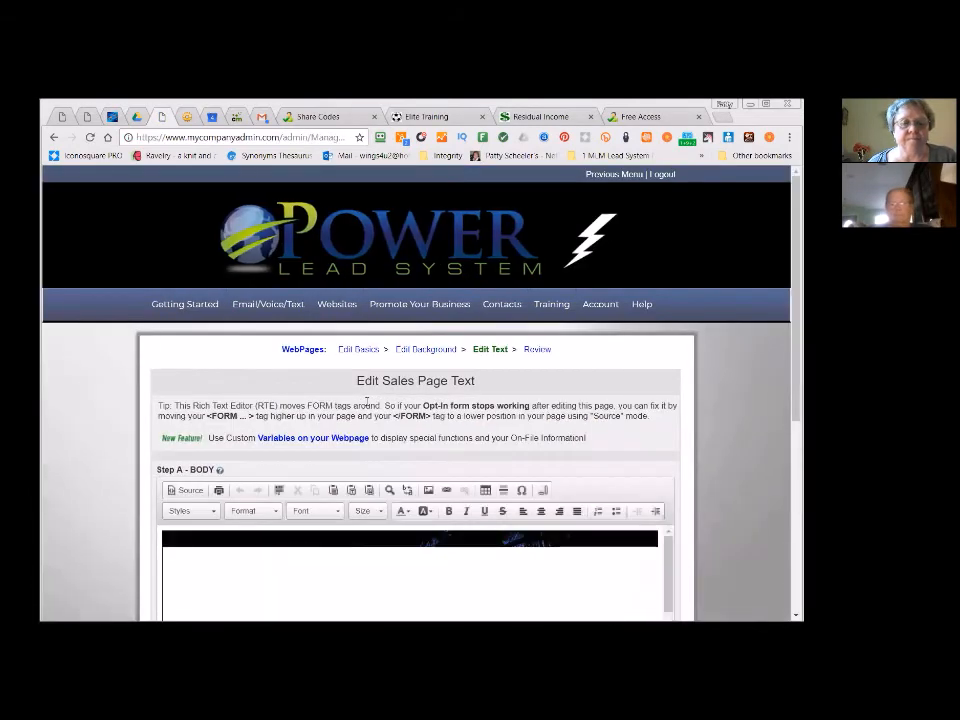
pyautogui.scroll(-3, 55, 431)
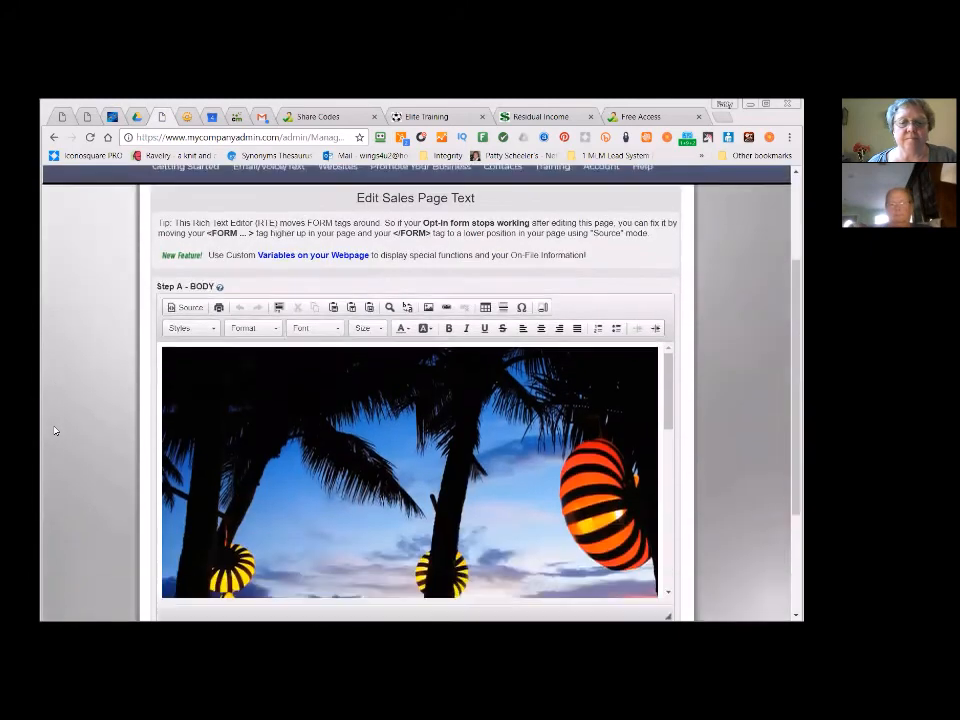
pyautogui.scroll(-2, 55, 431)
pyautogui.scroll(1, 55, 431)
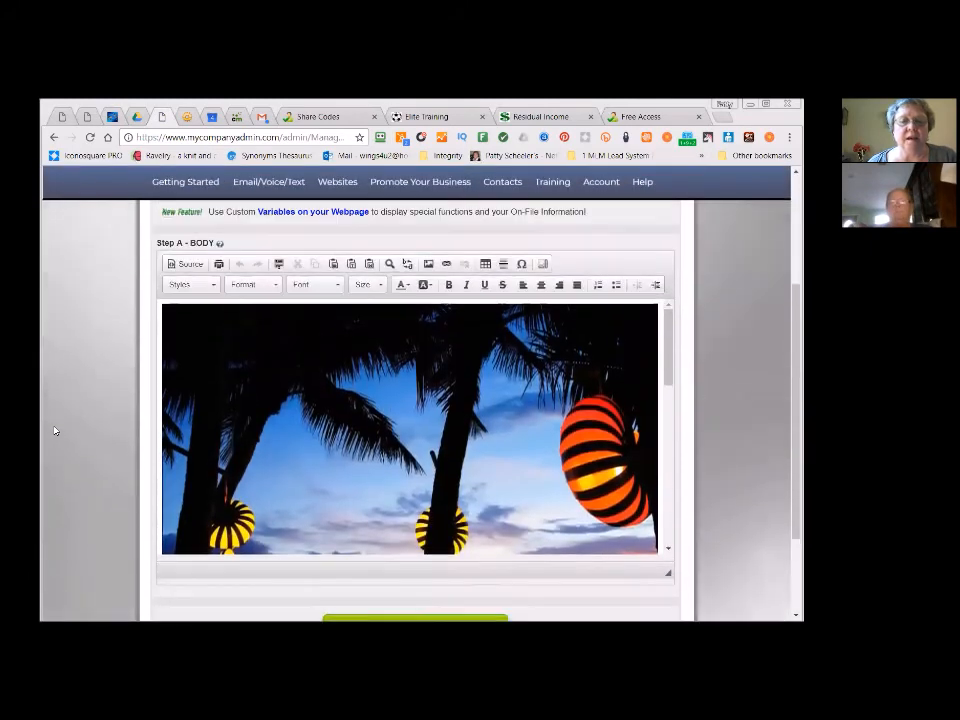
pyautogui.scroll(4, 55, 431)
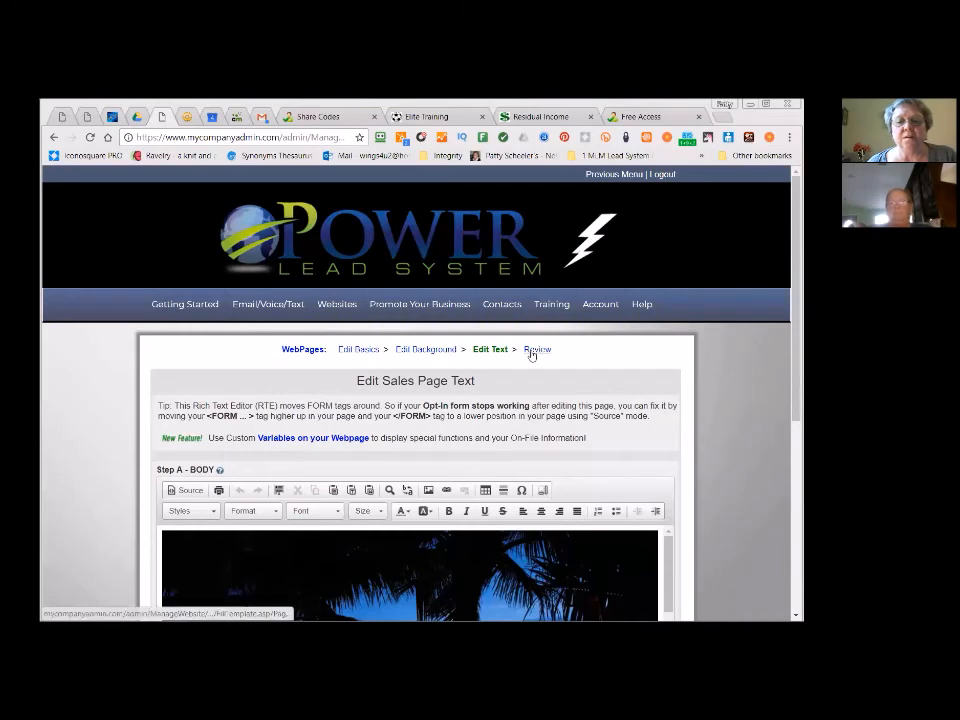
# - Move on to the web page's review, view the published Residual Income page, and close it
pyautogui.click(531, 352)
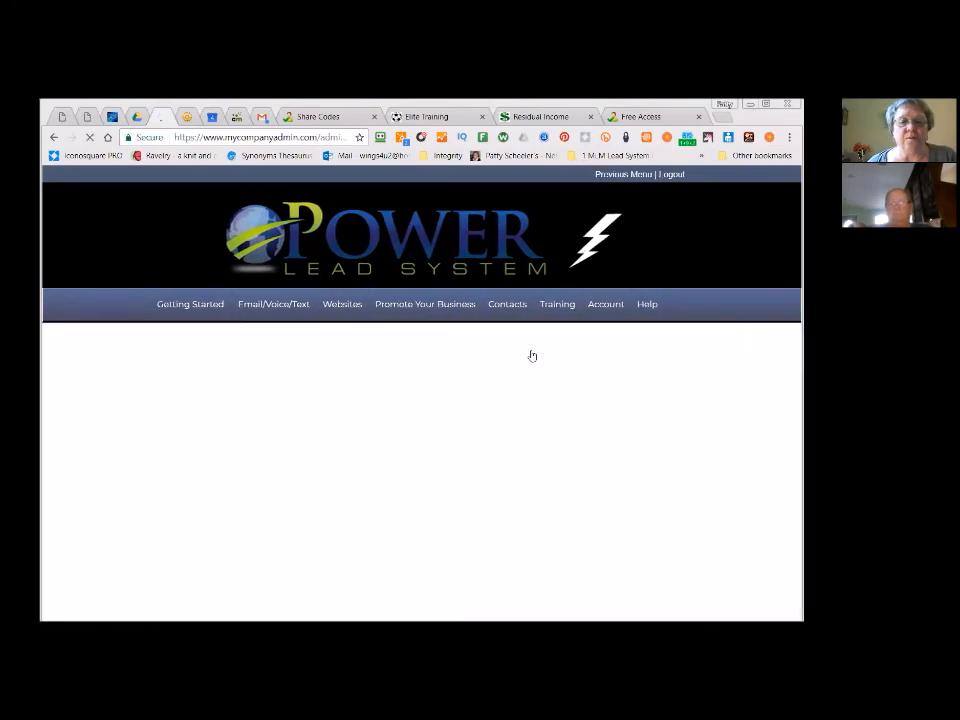
pyautogui.click(249, 421)
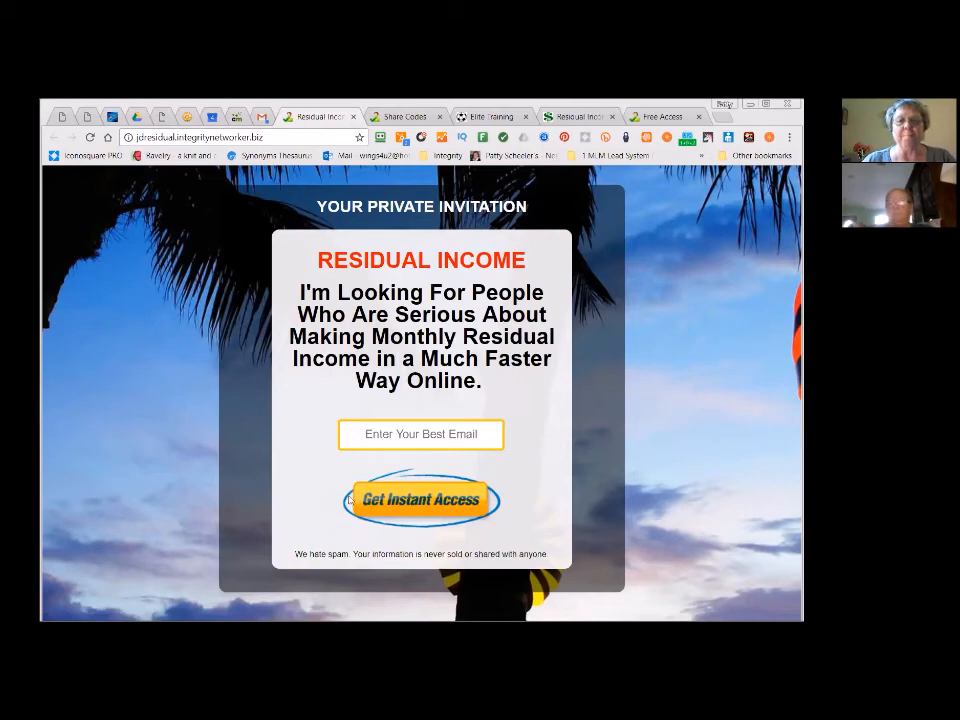
pyautogui.click(353, 119)
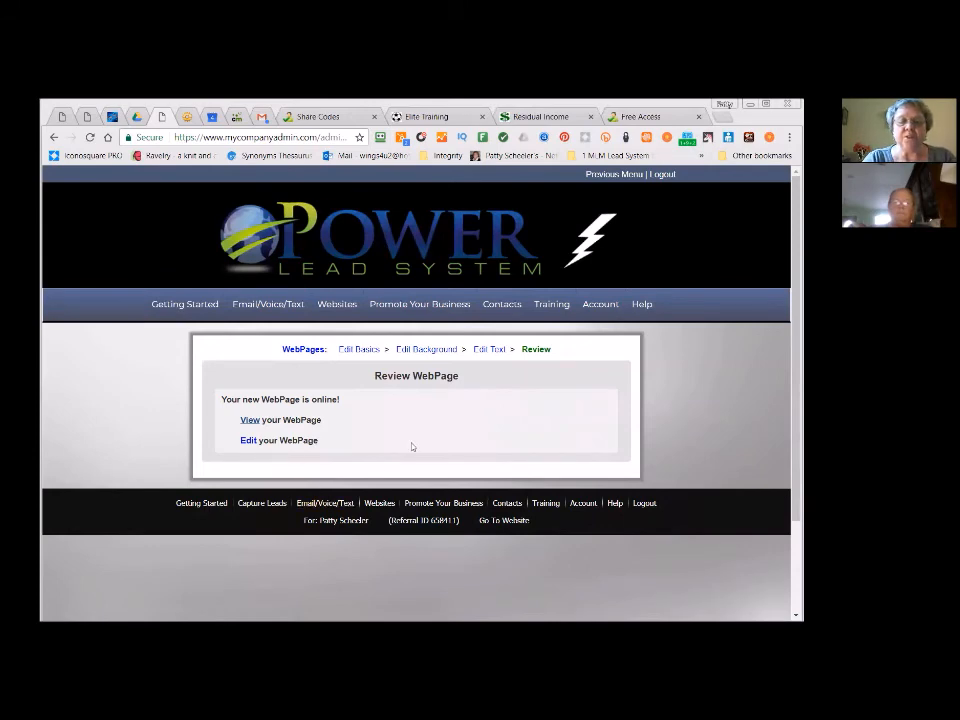
# - Open the list of own web pages, check the Free Access sample page, and copy the newest Residual Income page
pyautogui.click(341, 306)
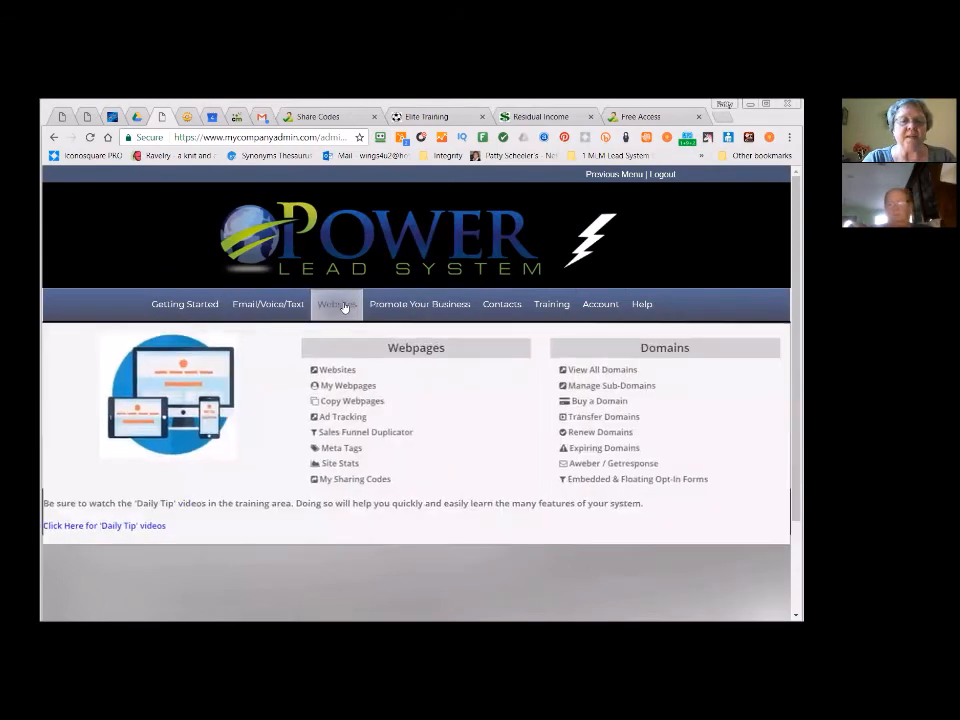
pyautogui.click(373, 391)
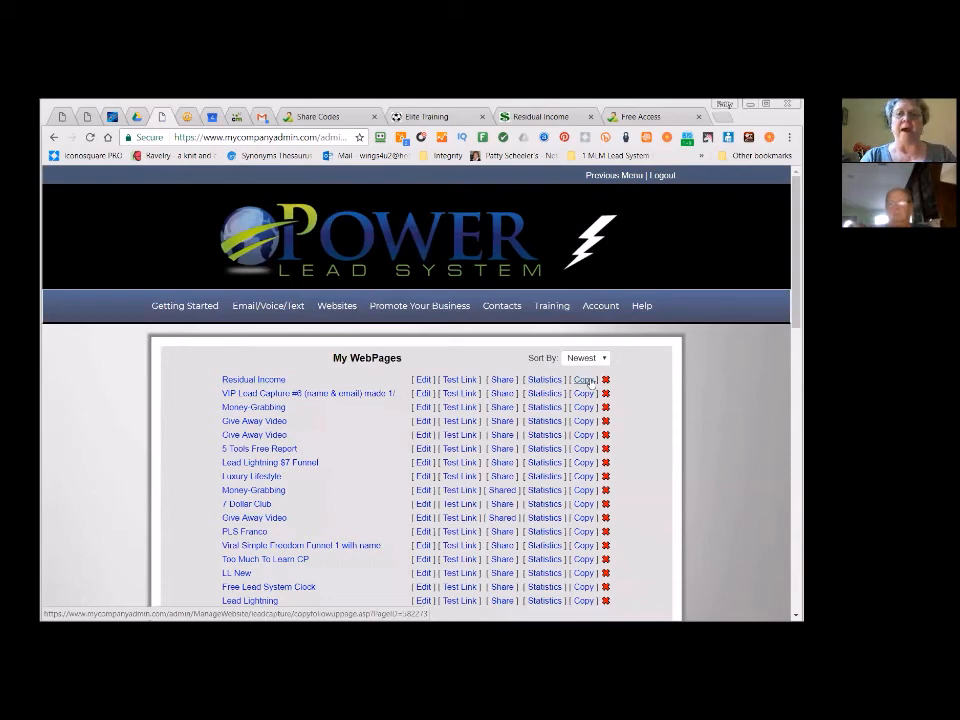
pyautogui.click(678, 119)
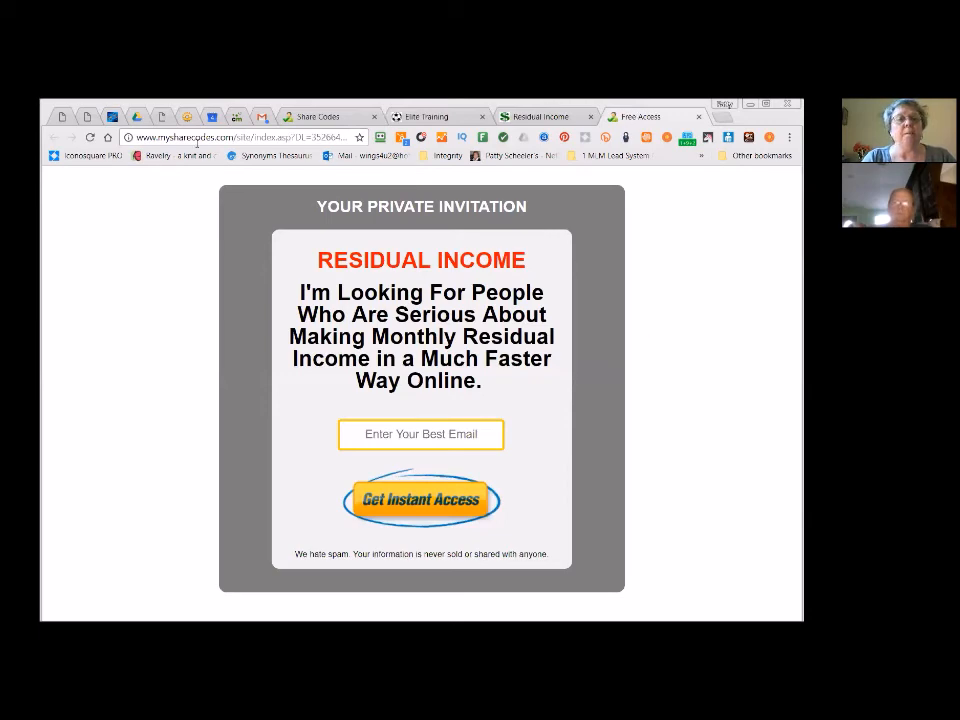
pyautogui.click(161, 116)
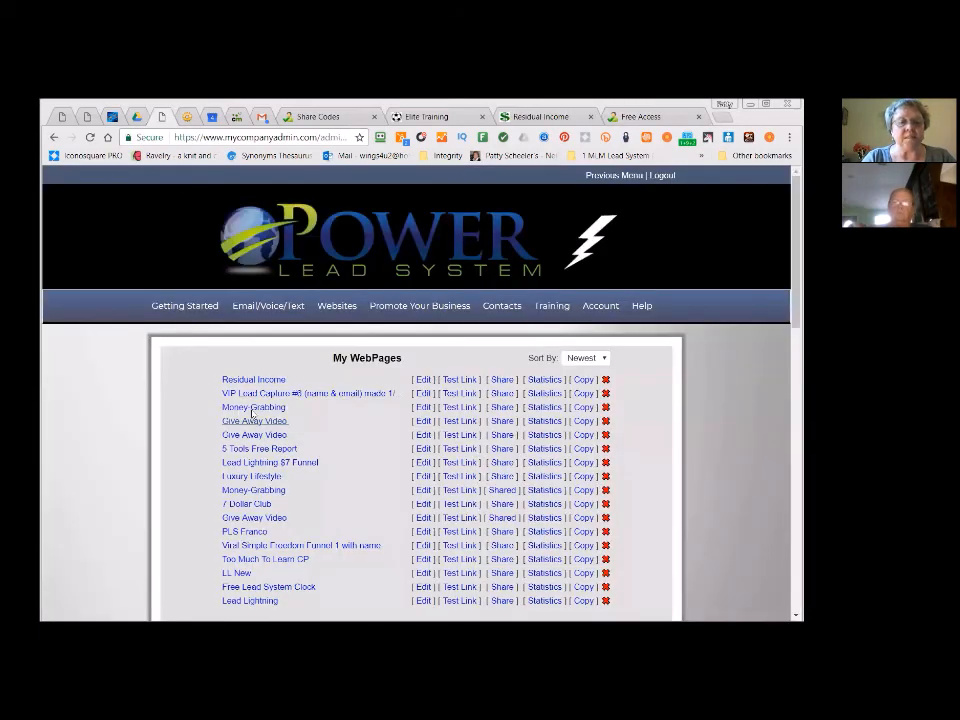
pyautogui.scroll(-3, 388, 424)
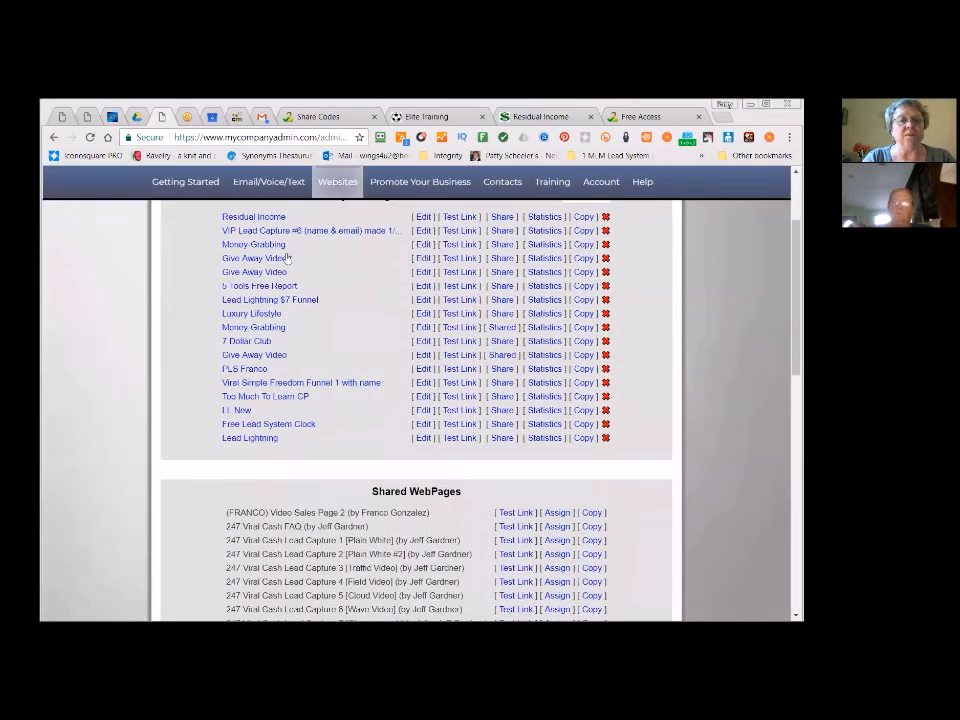
pyautogui.scroll(2, 274, 369)
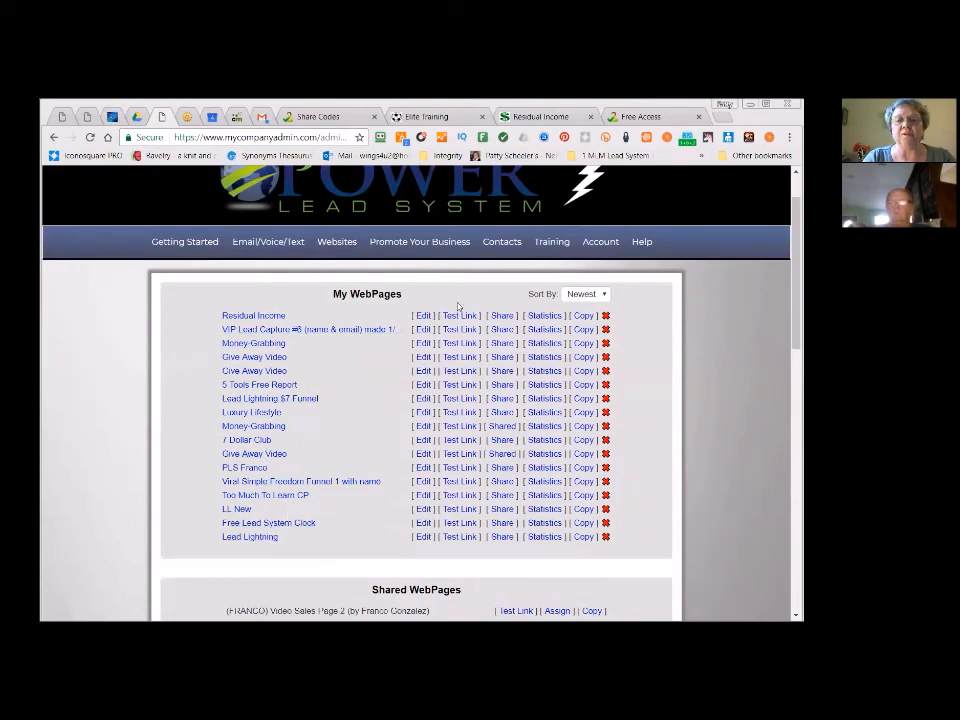
pyautogui.click(589, 318)
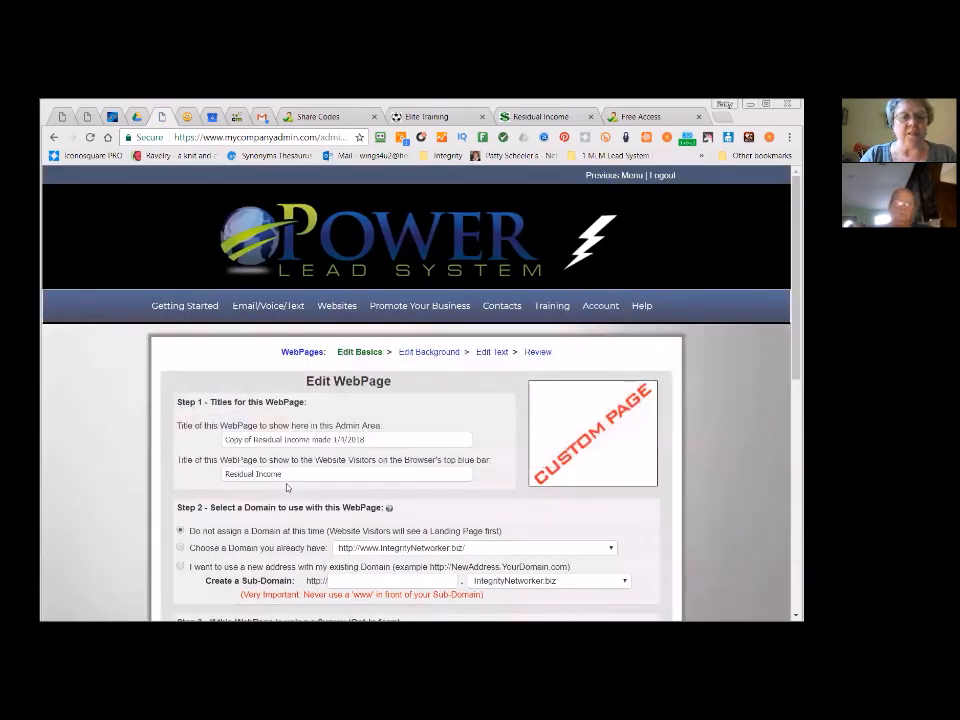
# - Assign the copied page a new address with the sub-domain pcResidual on IntegrityNetworker.biz
pyautogui.scroll(-3, 287, 487)
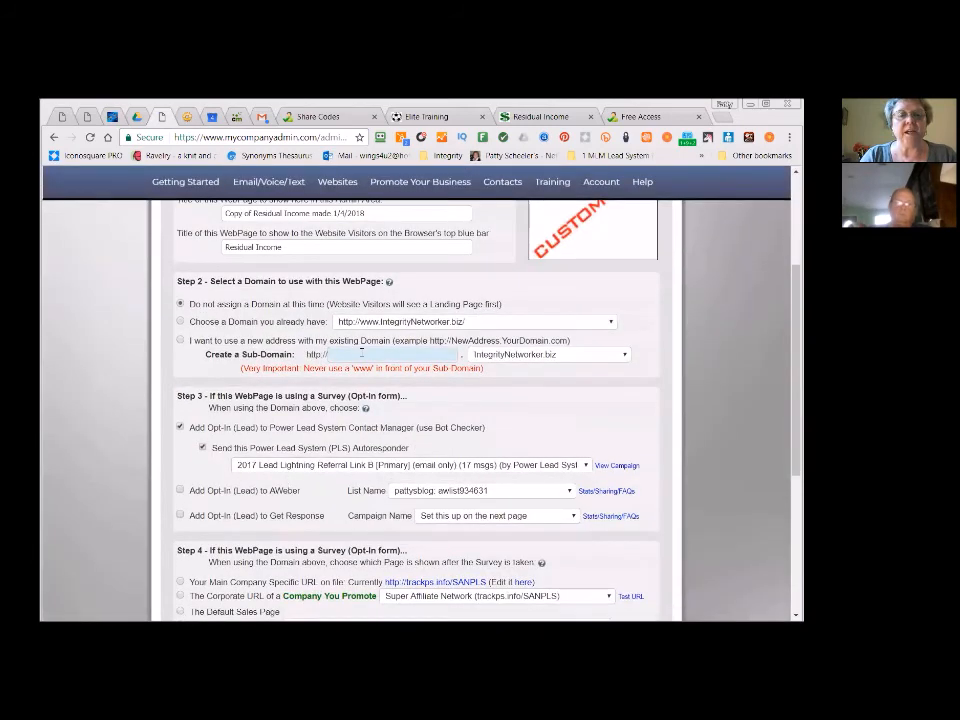
pyautogui.click(361, 354)
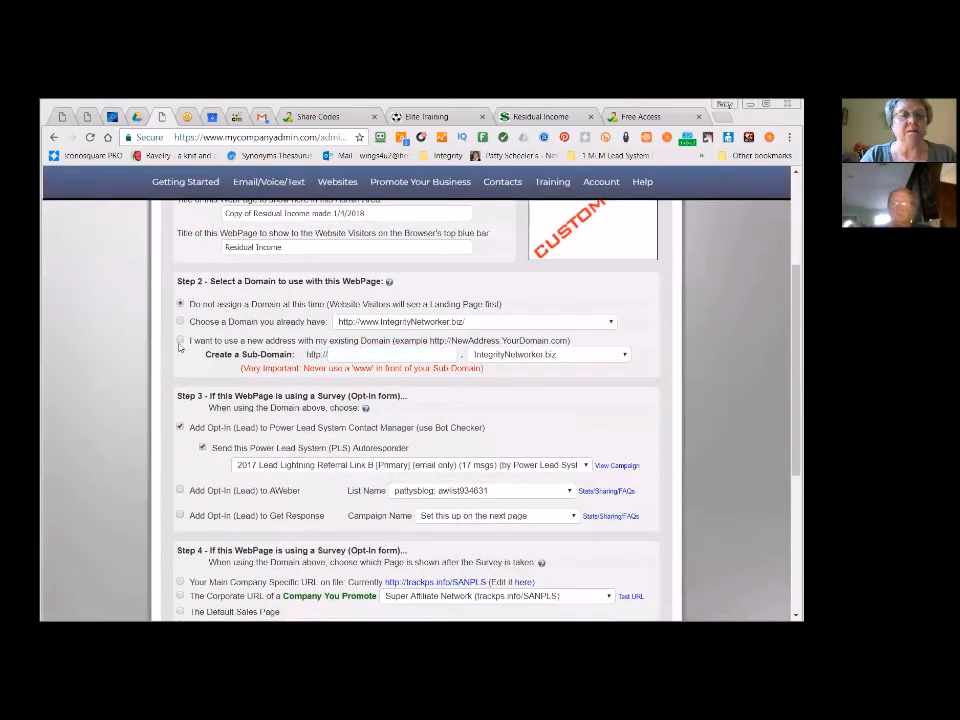
pyautogui.click(369, 356)
pyautogui.write('pc')
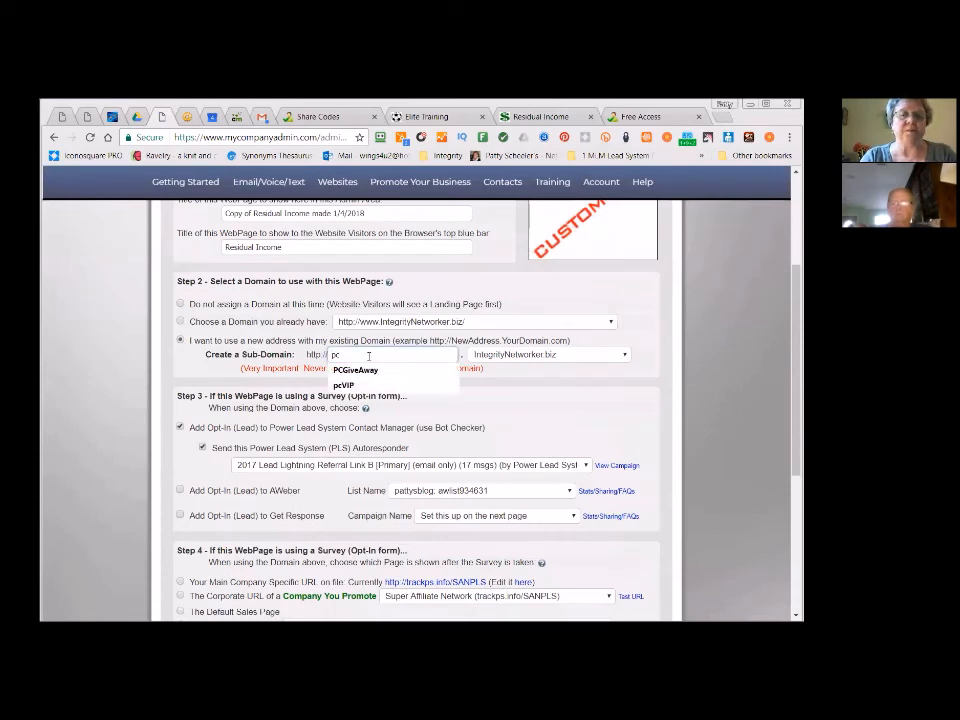
pyautogui.write('re')
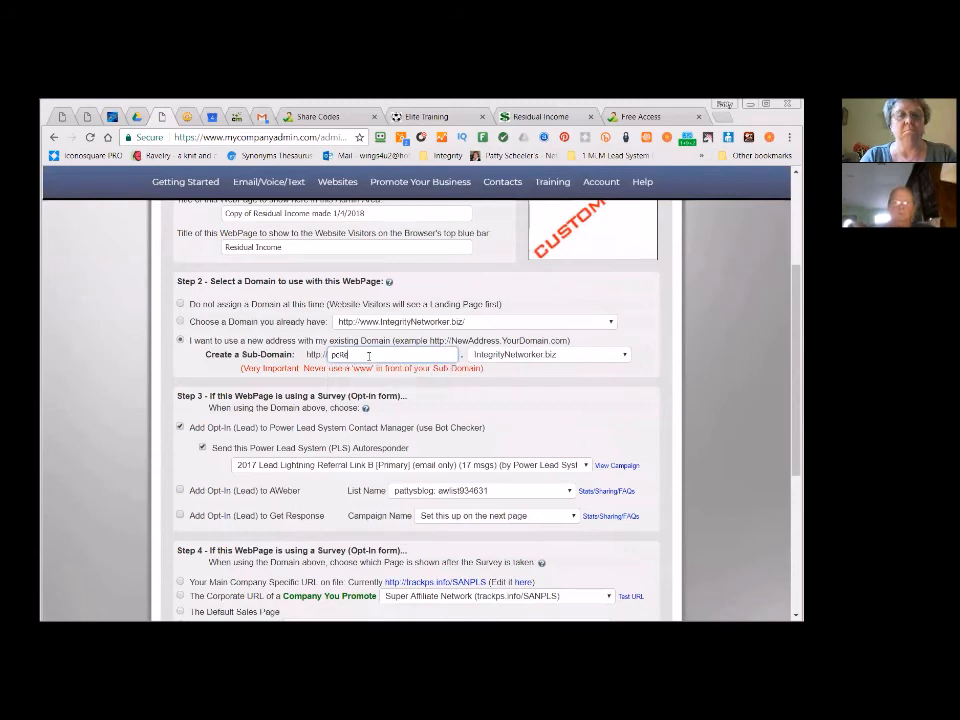
pyautogui.write('sidual')
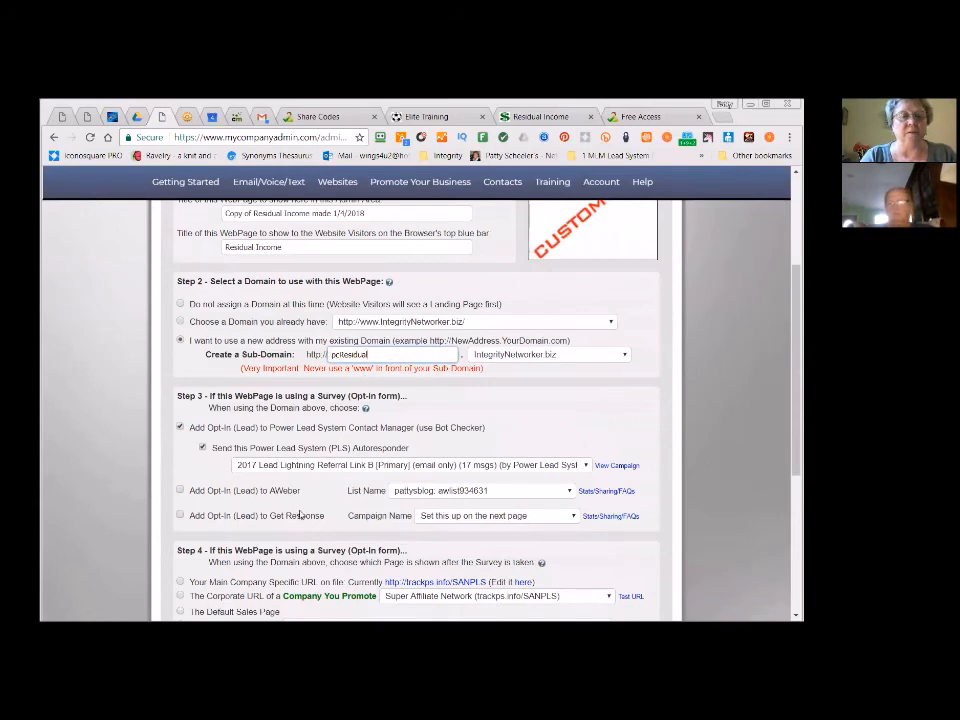
# - Add opt-ins to the Power Lead System list in AWeber, re-enable the PLS autoresponder and contact manager, and save the page settings
pyautogui.click(180, 490)
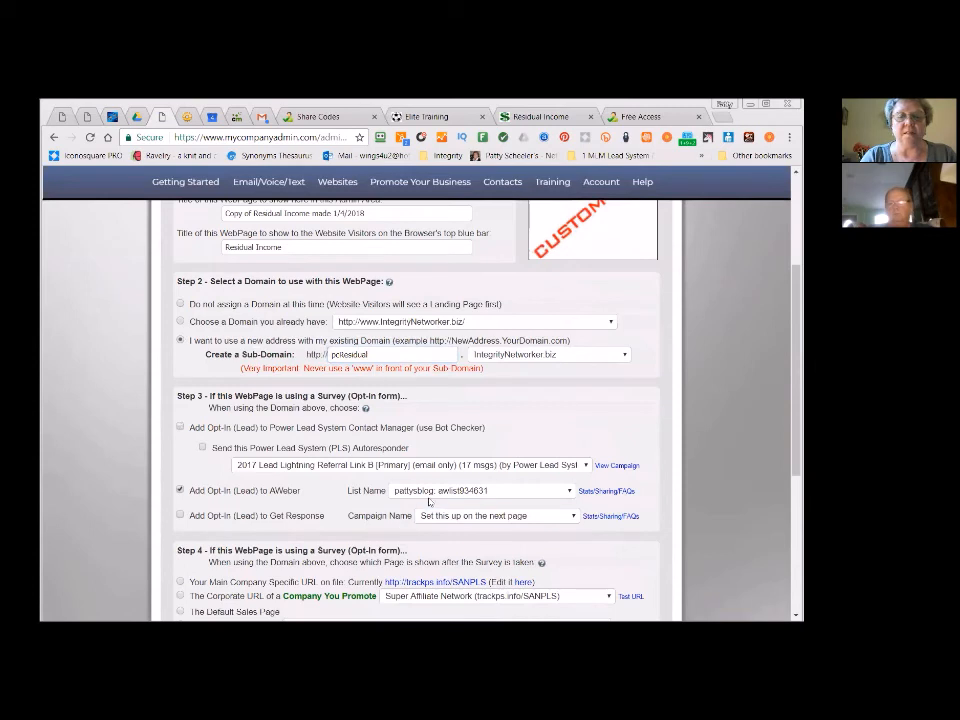
pyautogui.click(430, 491)
pyautogui.click(451, 476)
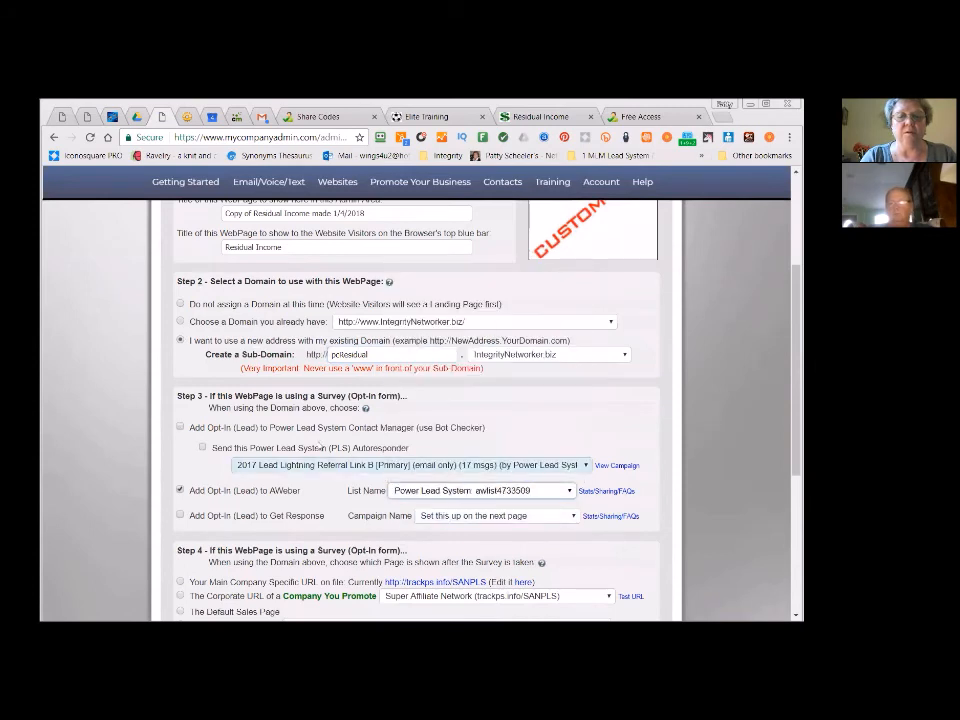
pyautogui.click(201, 447)
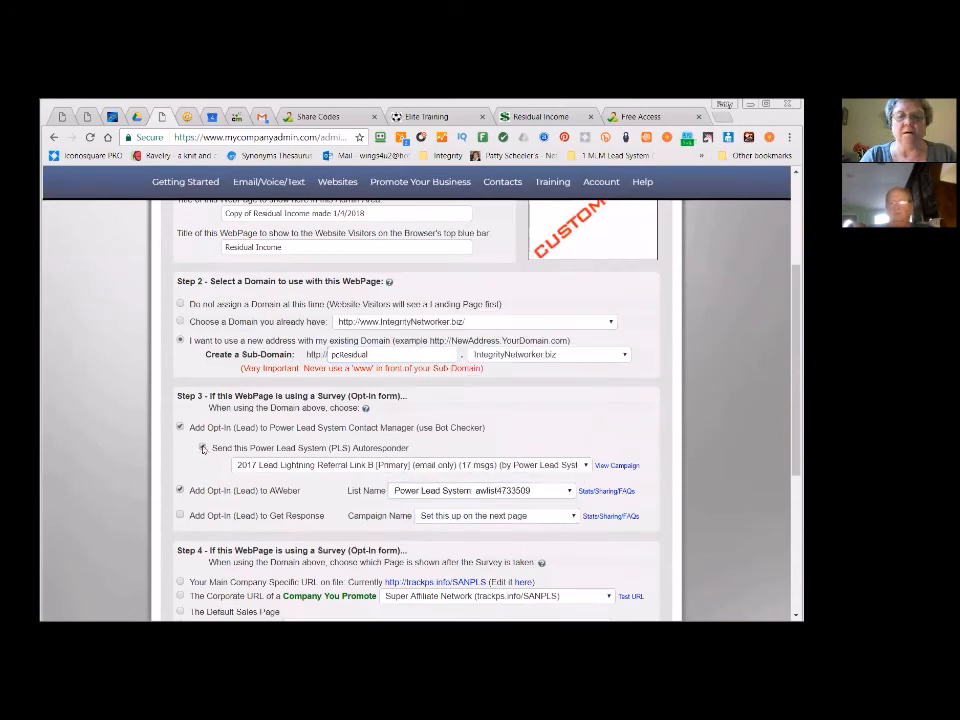
pyautogui.scroll(-3, 280, 491)
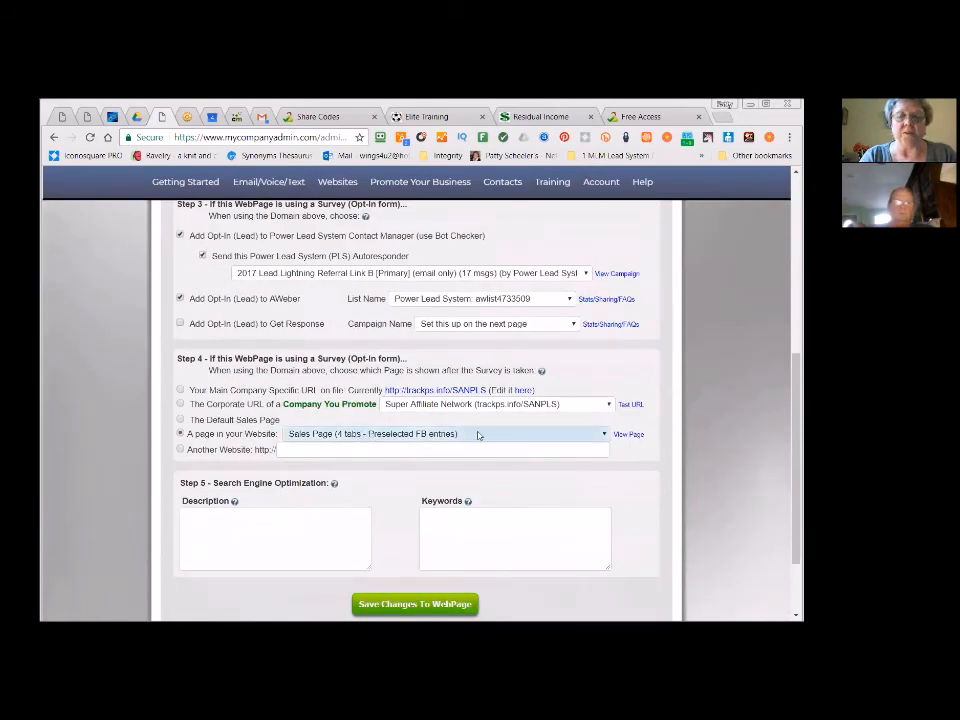
pyautogui.click(414, 604)
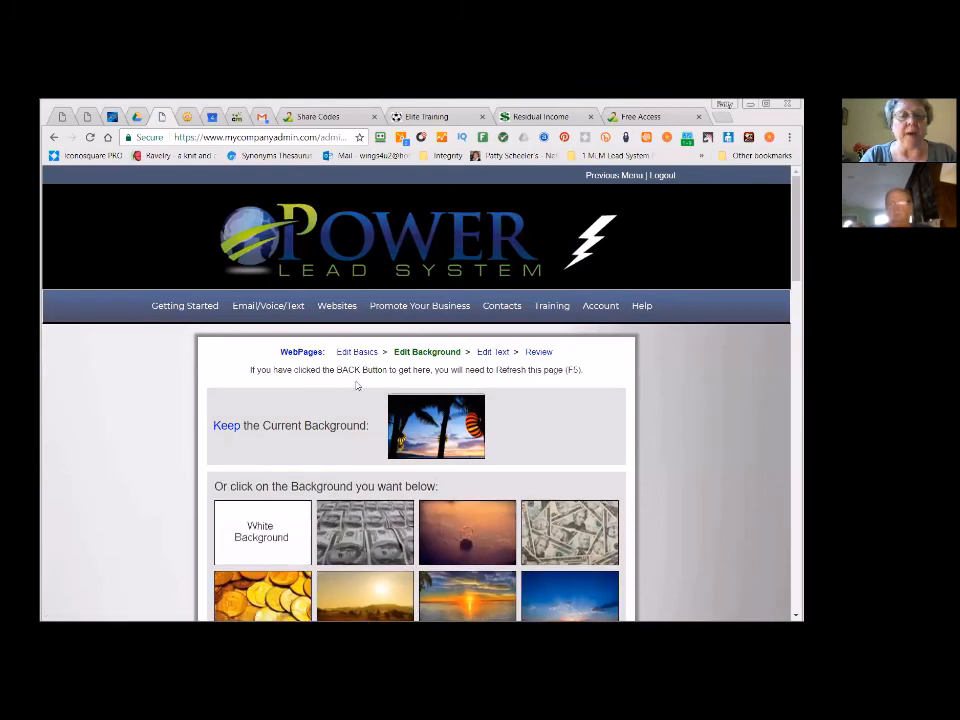
# - Apply the white background to the copied page and check it in the text editor
pyautogui.scroll(-3, 148, 420)
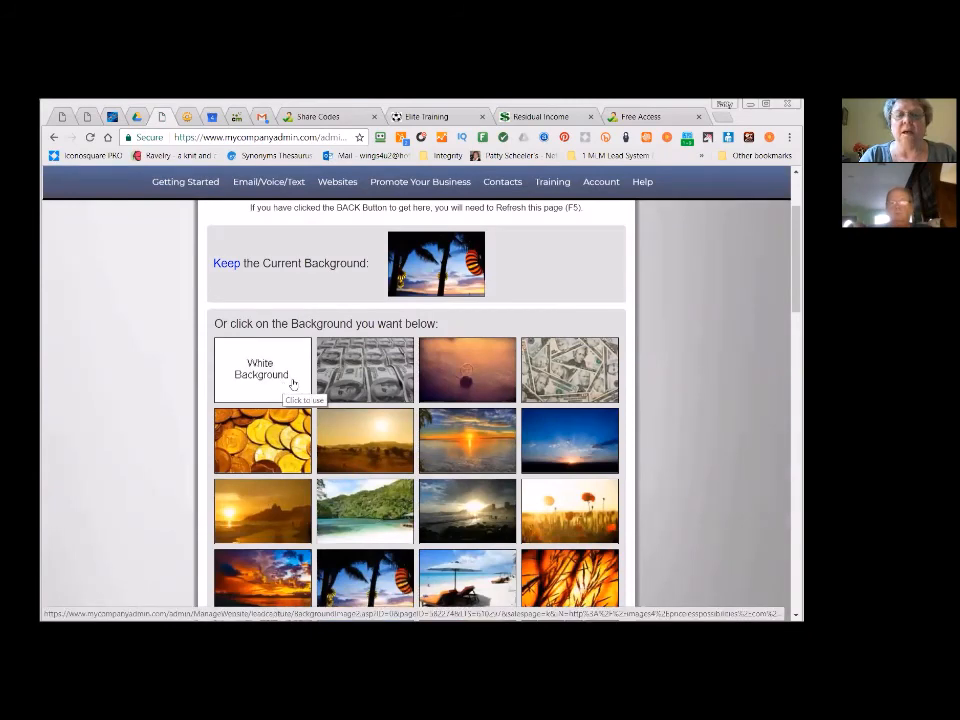
pyautogui.click(292, 384)
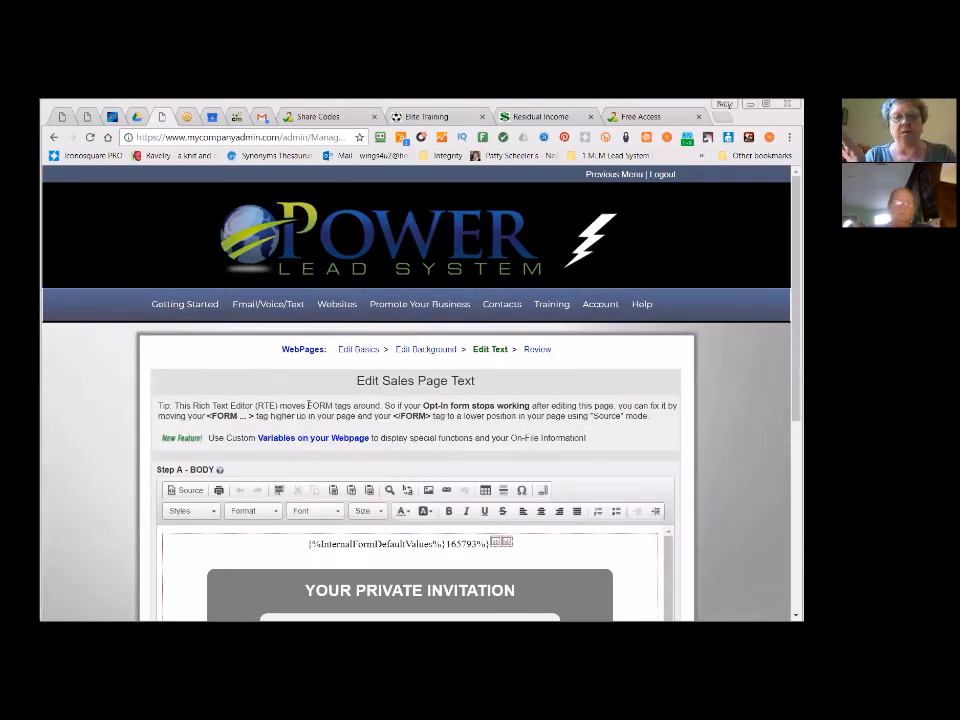
pyautogui.scroll(-2, 308, 405)
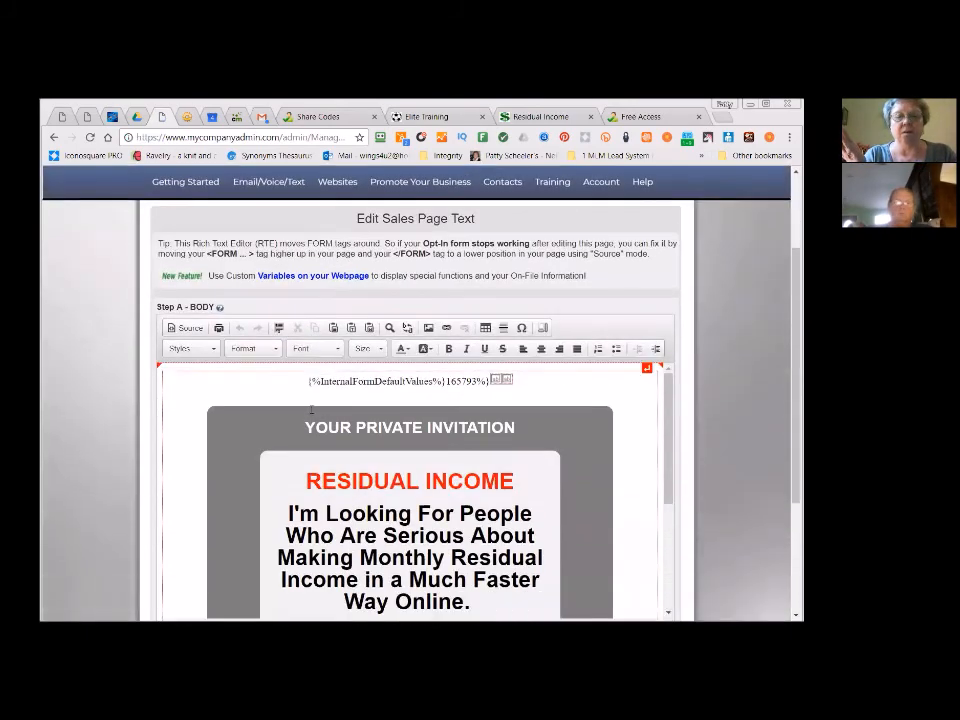
# - Compare the copied page with the Free Access sample page and save its body text without edits
pyautogui.click(673, 117)
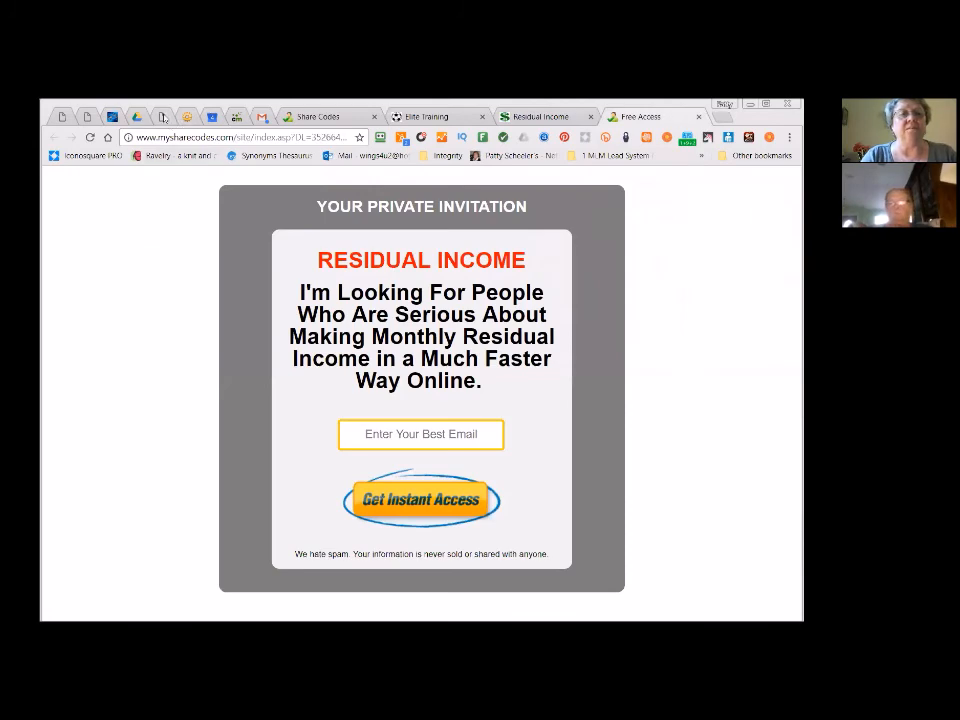
pyautogui.click(163, 117)
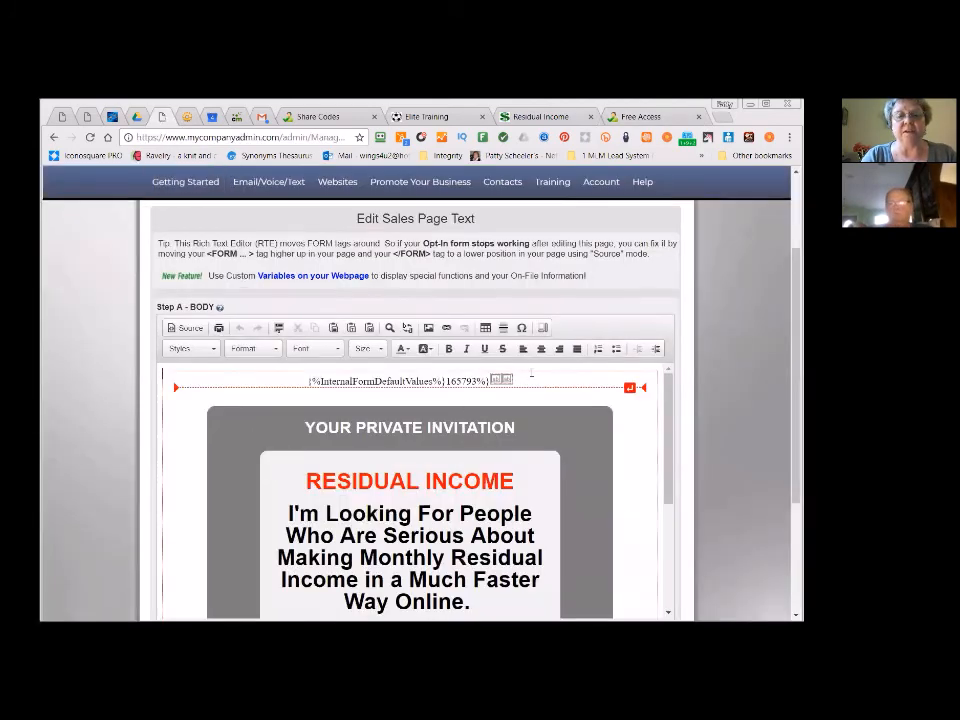
pyautogui.scroll(3, 533, 370)
pyautogui.scroll(-7, 533, 370)
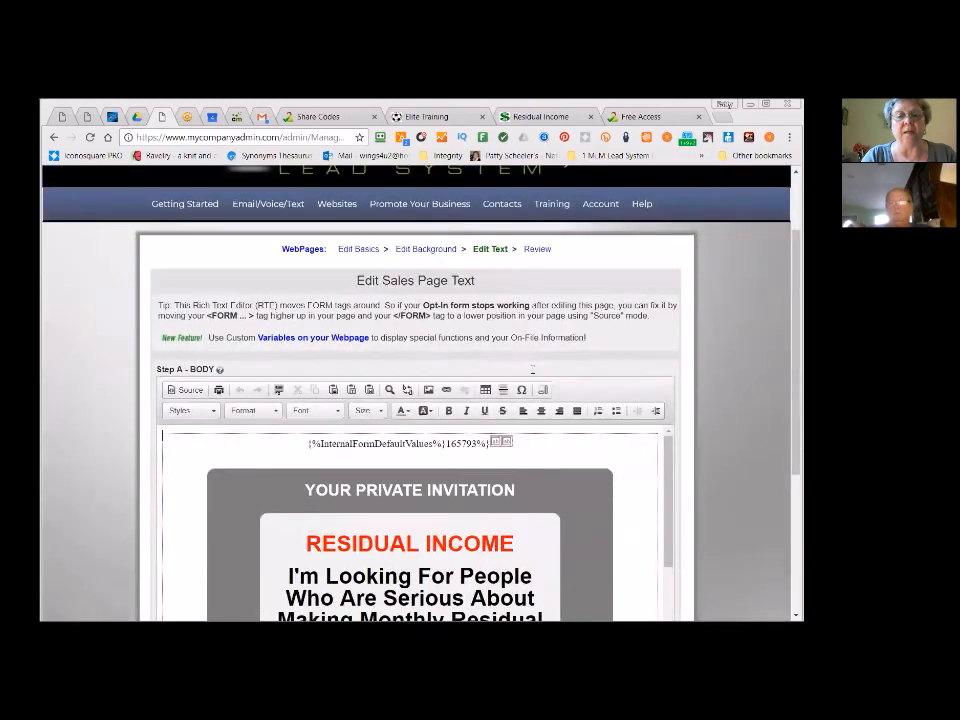
pyautogui.scroll(-3, 533, 370)
pyautogui.click(403, 498)
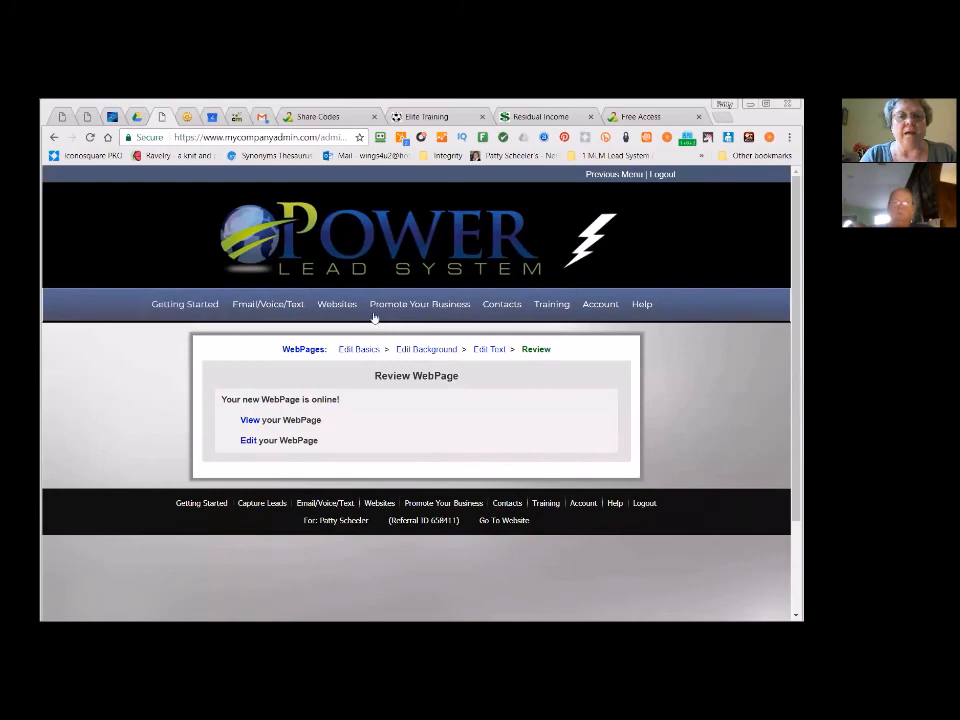
# - Open the account's sharing codes and browse the mobile responsive capture pages on the Share Codes site
pyautogui.click(339, 308)
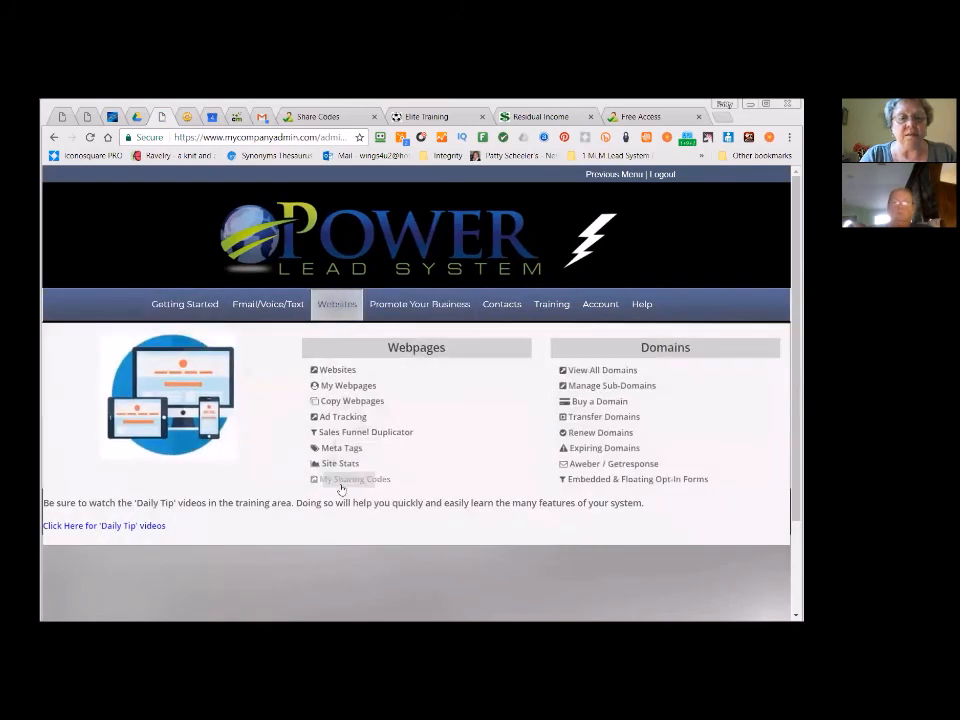
pyautogui.click(343, 481)
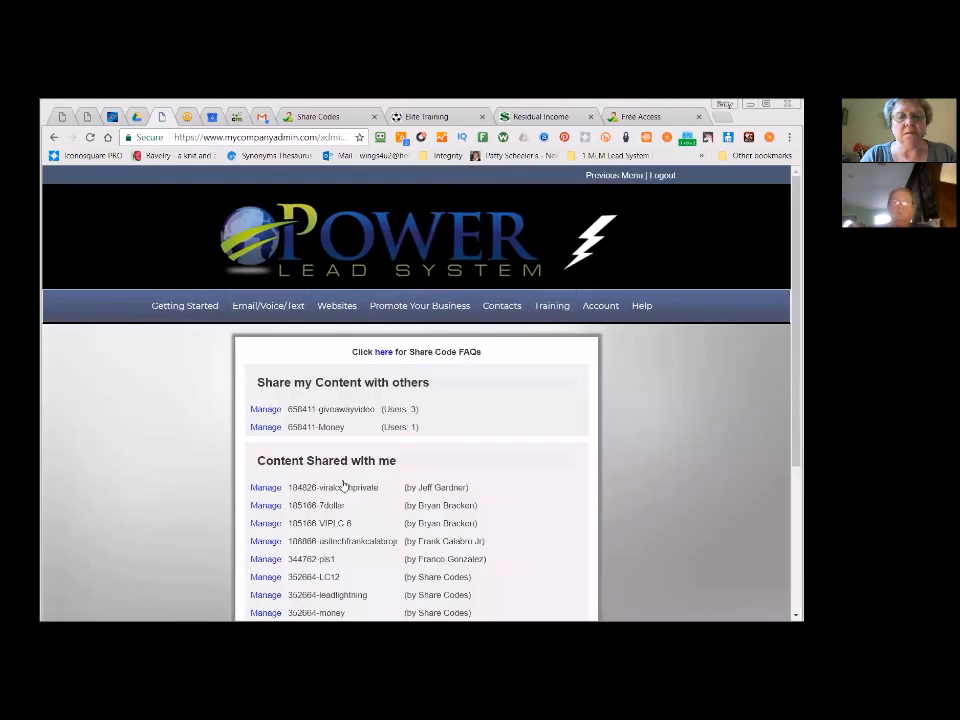
pyautogui.scroll(-3, 343, 485)
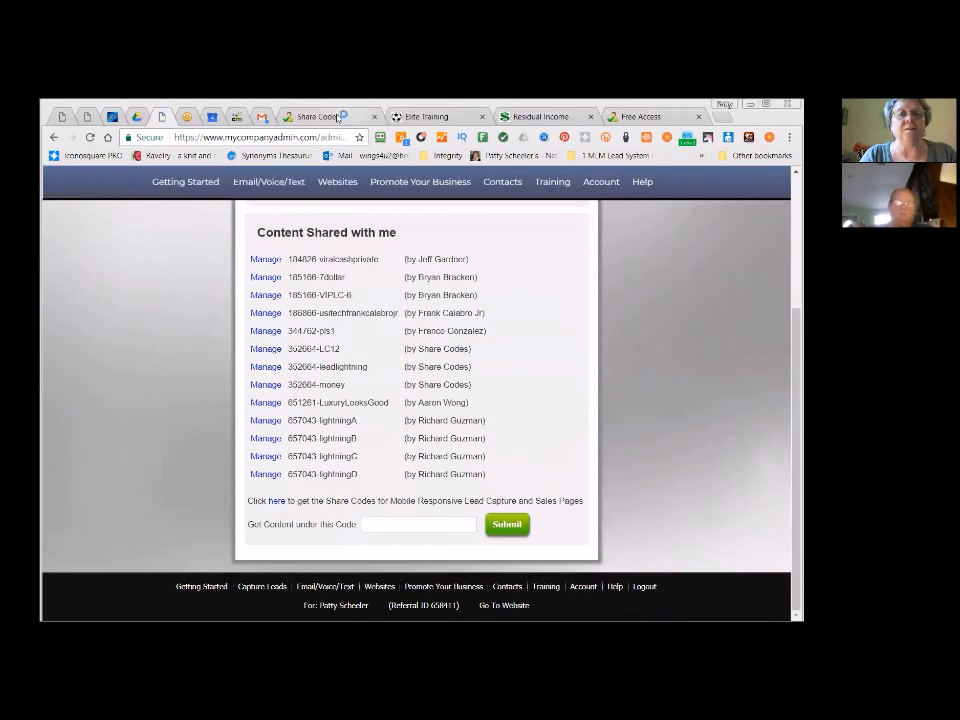
pyautogui.scroll(10, 349, 304)
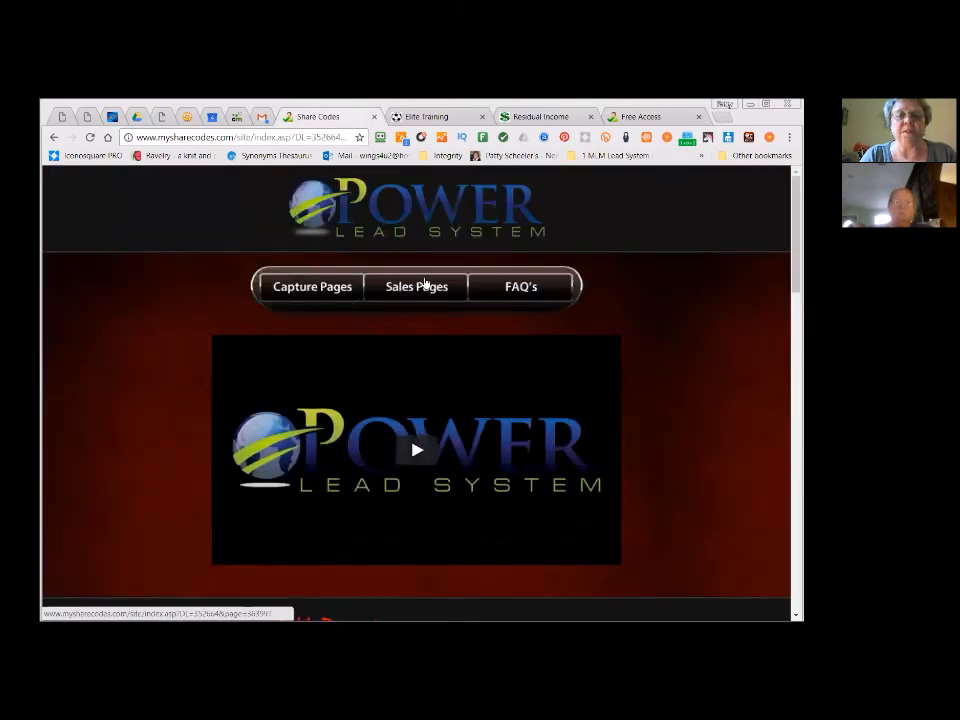
pyautogui.scroll(-8, 418, 386)
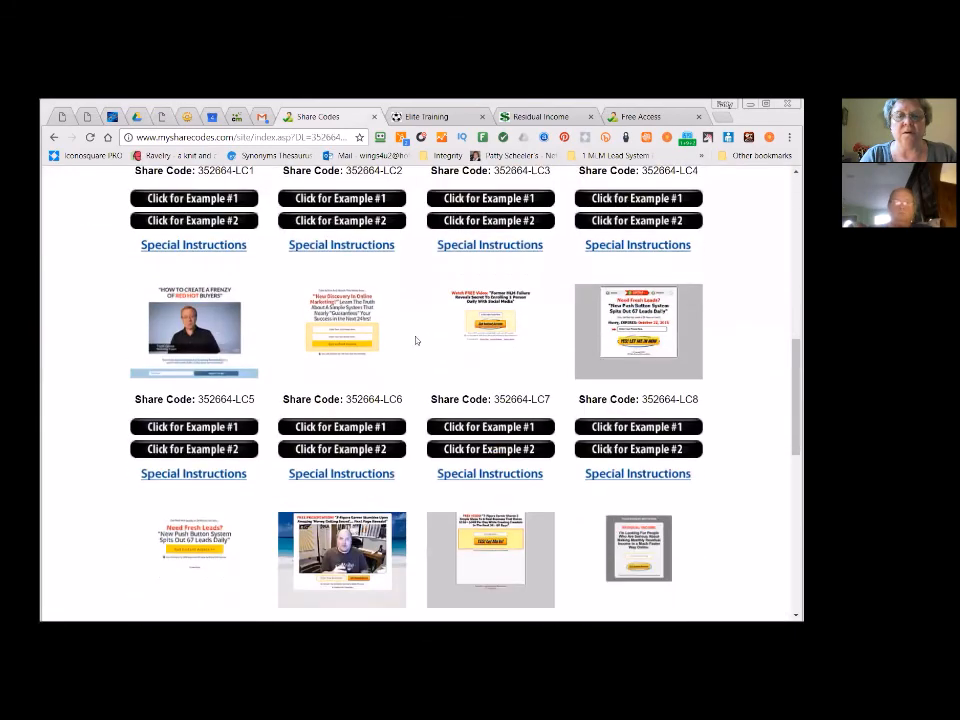